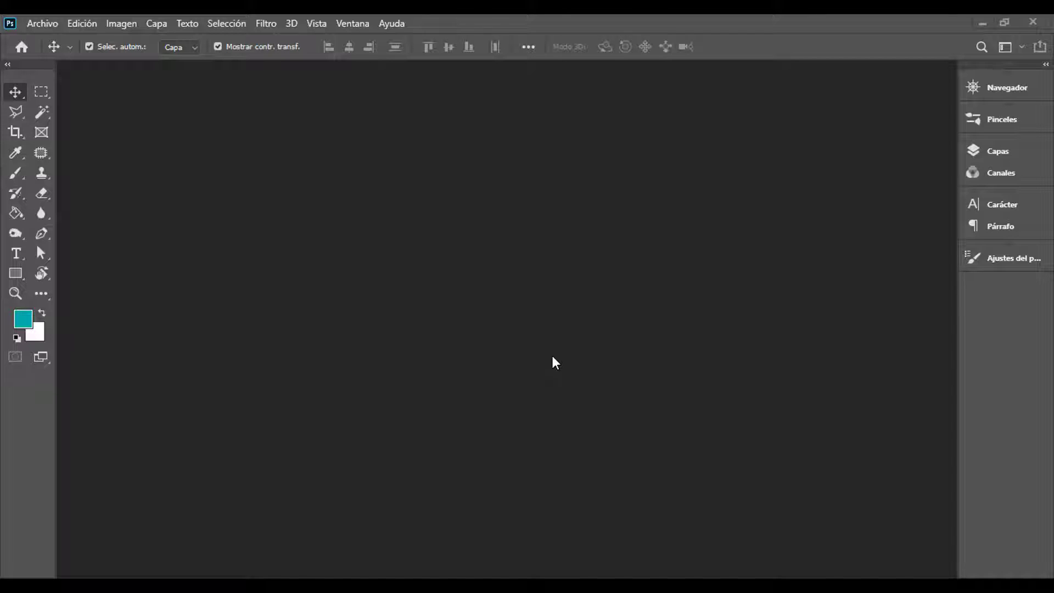
Open pexels-murat-esibatir-4355346.jpg from Descargas, keeping its embedded colour profile
left_click(38, 25)
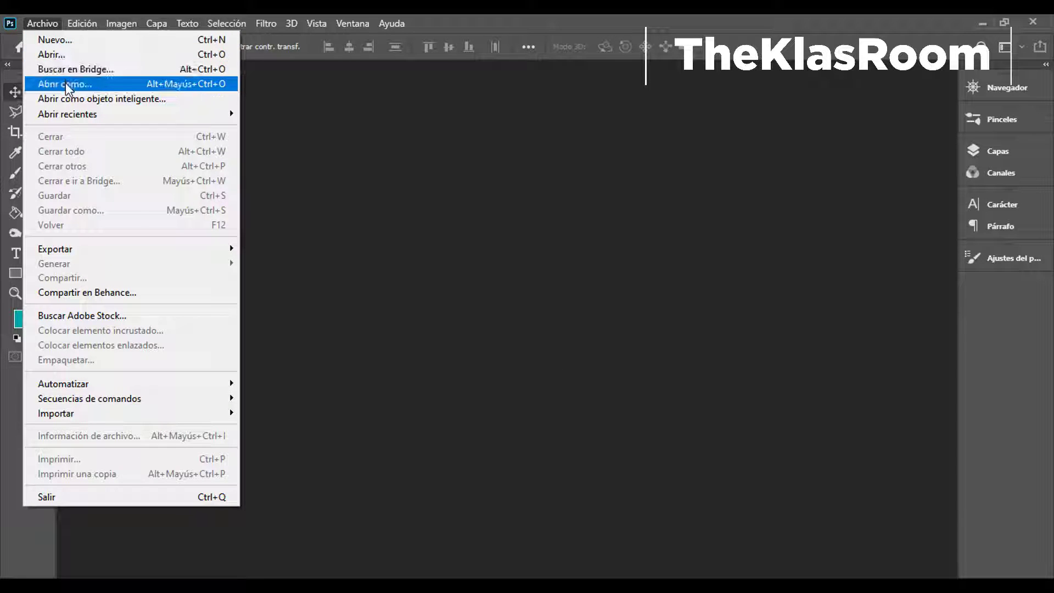
left_click(61, 57)
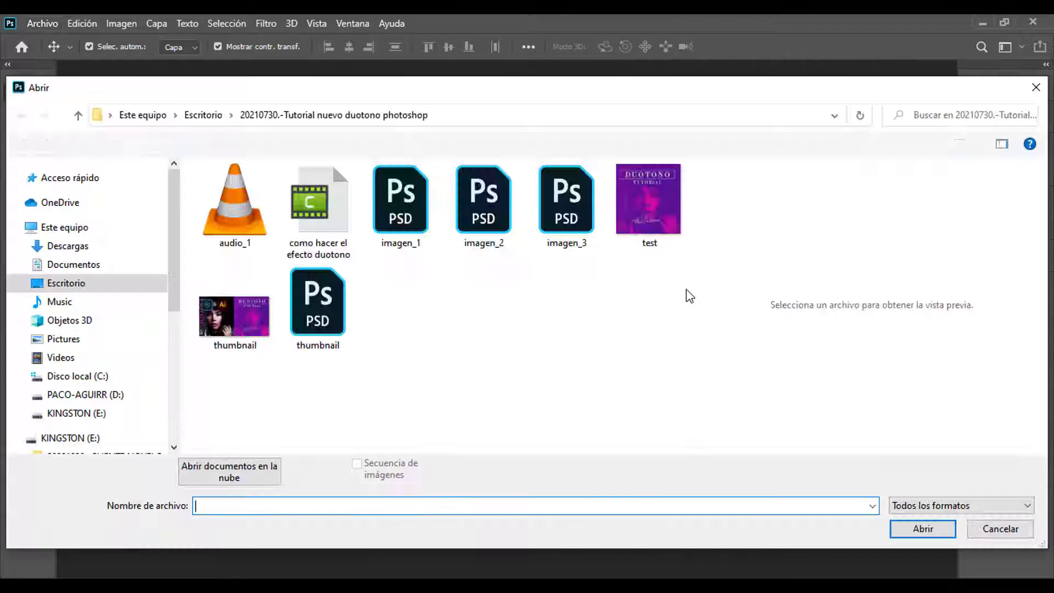
left_click(64, 250)
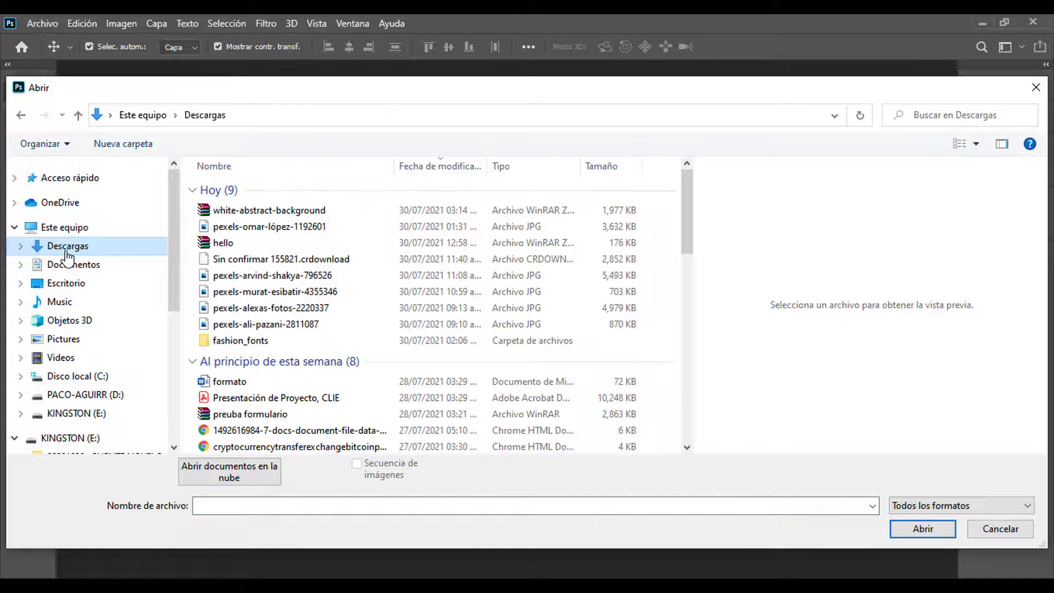
left_click(289, 294)
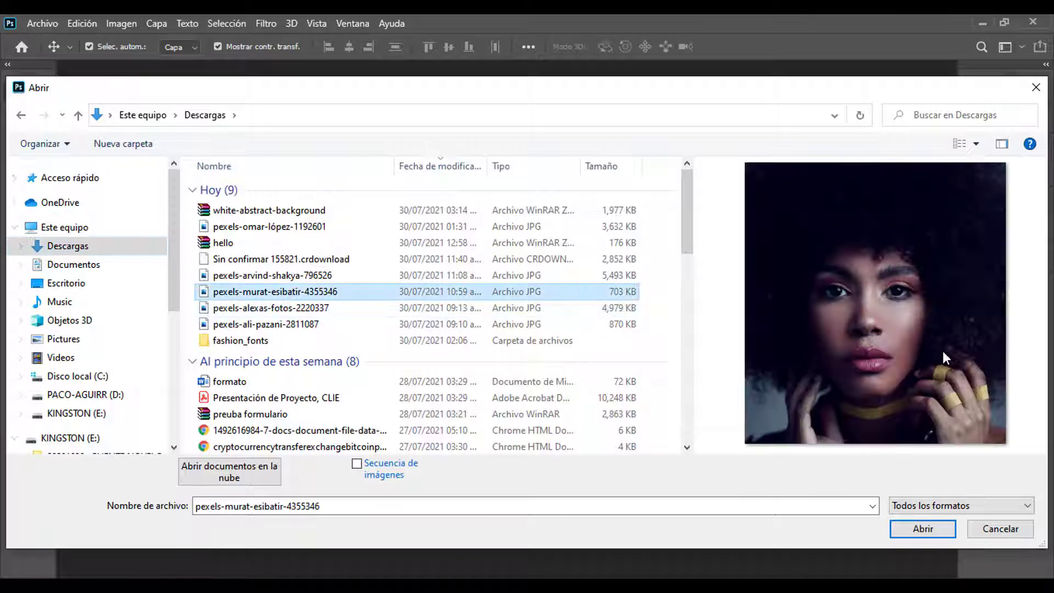
left_click(923, 529)
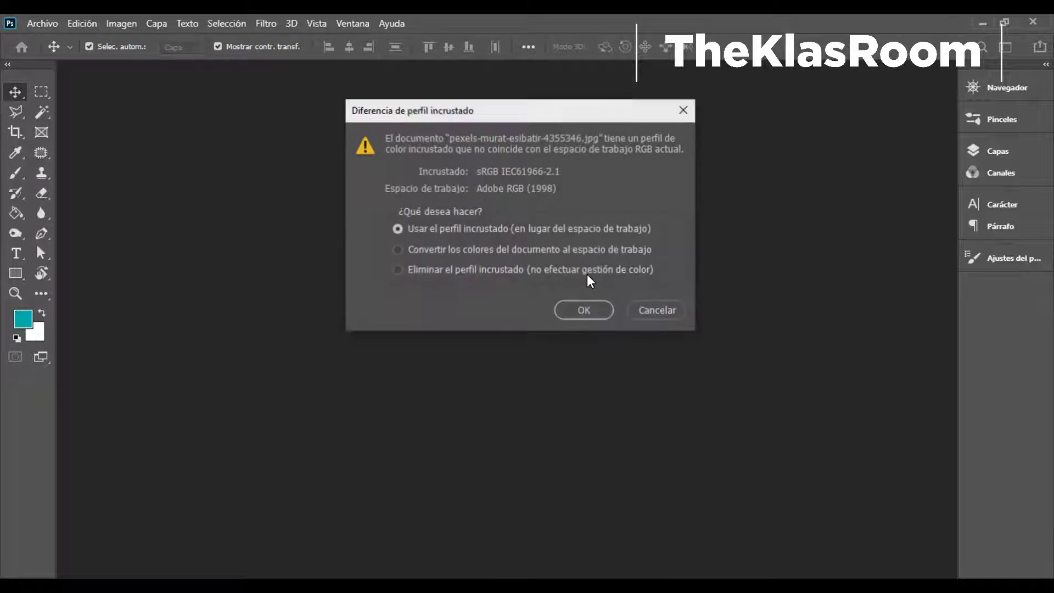
left_click(591, 310)
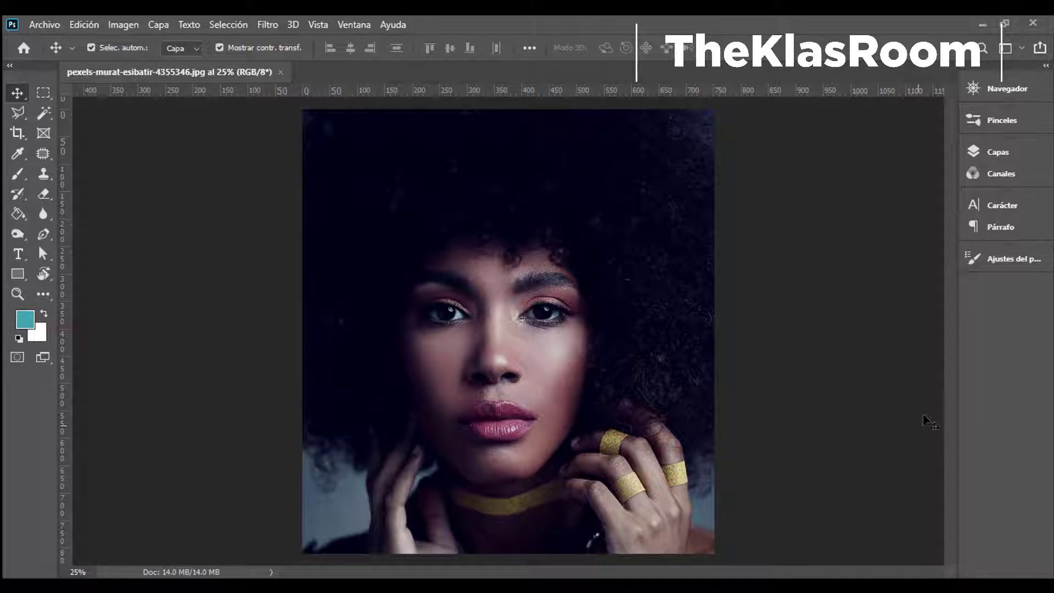
Duplicate the photo layer, unlock the background, and name the layers Original and Copia
left_click(998, 156)
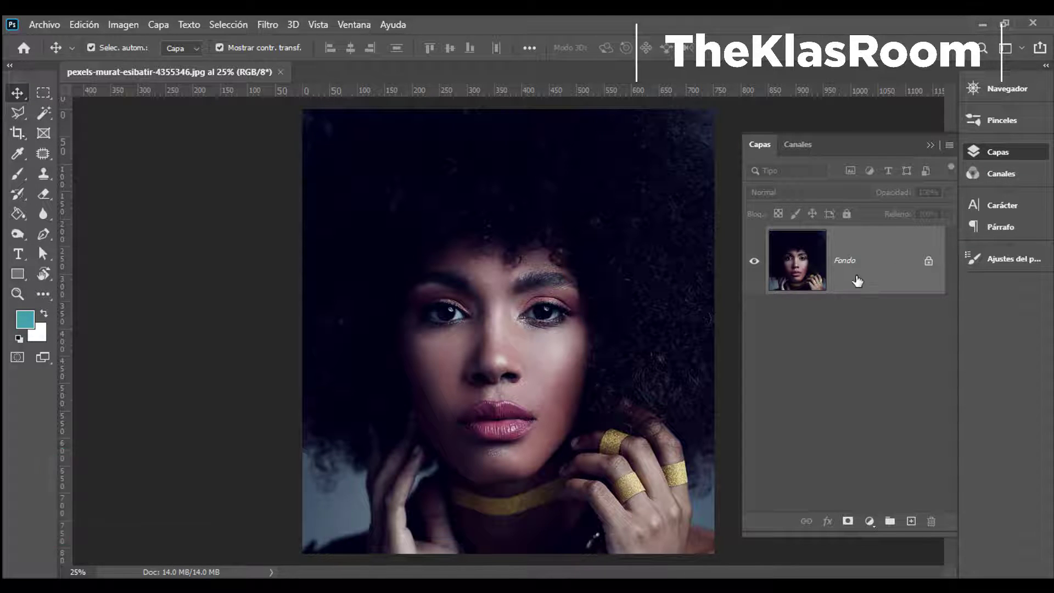
key("ctrl+j")
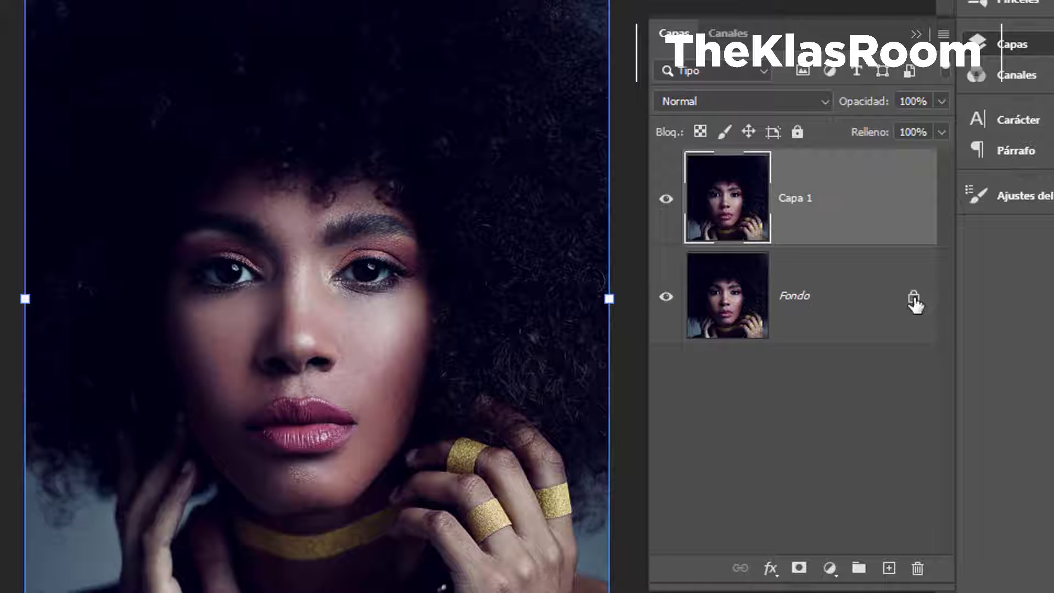
left_click(913, 303)
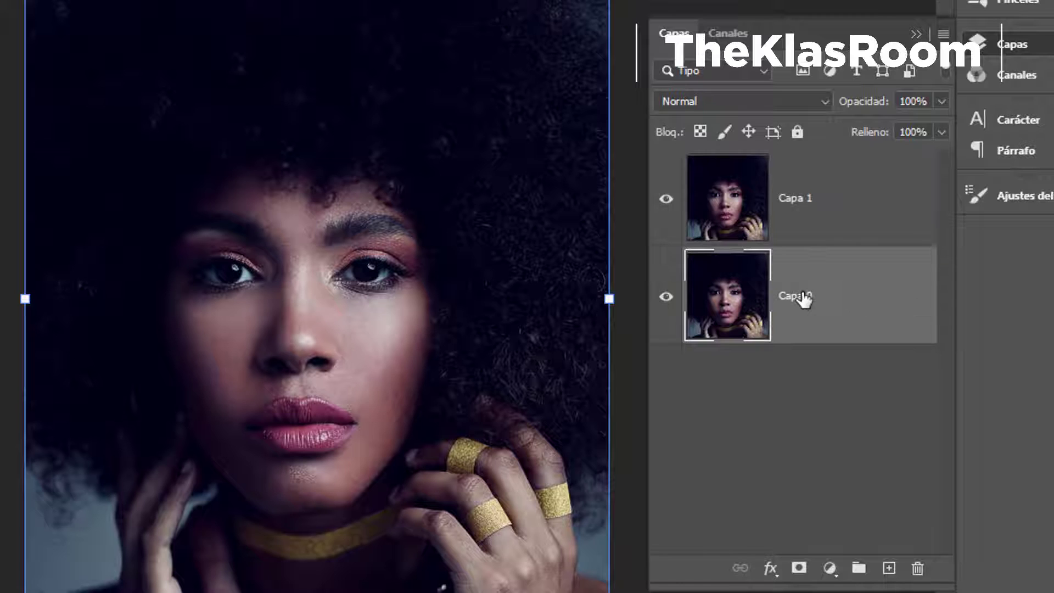
double_click(803, 294)
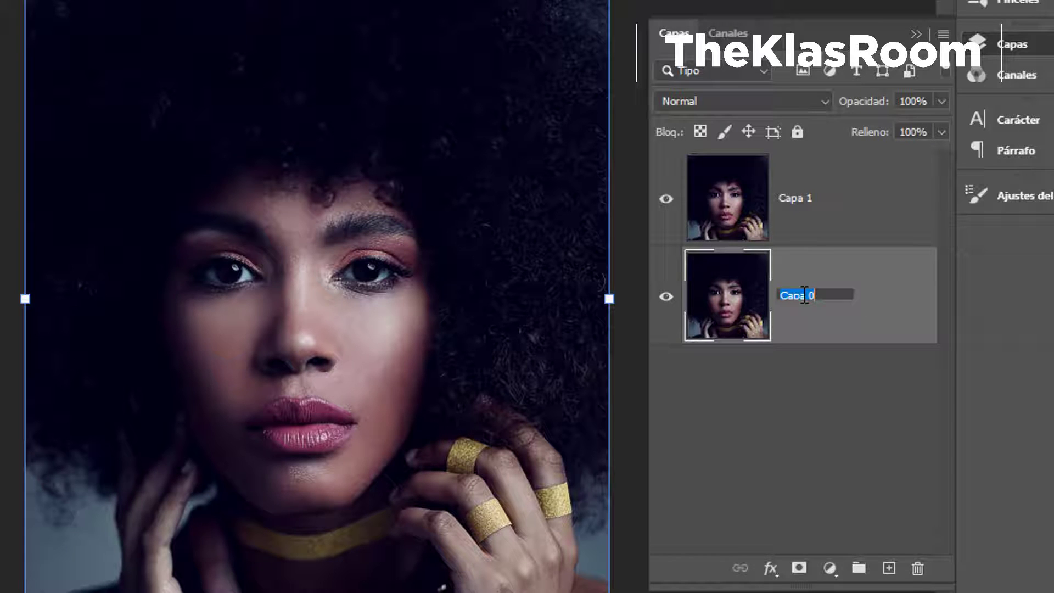
type("Original")
double_click(794, 198)
type("Copi")
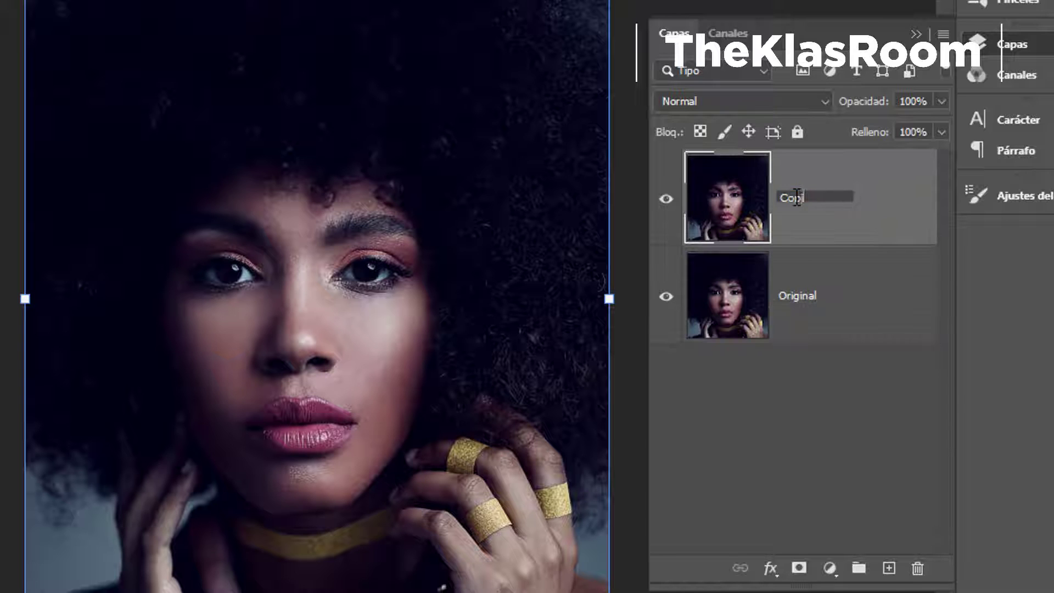
type("a")
key("Return")
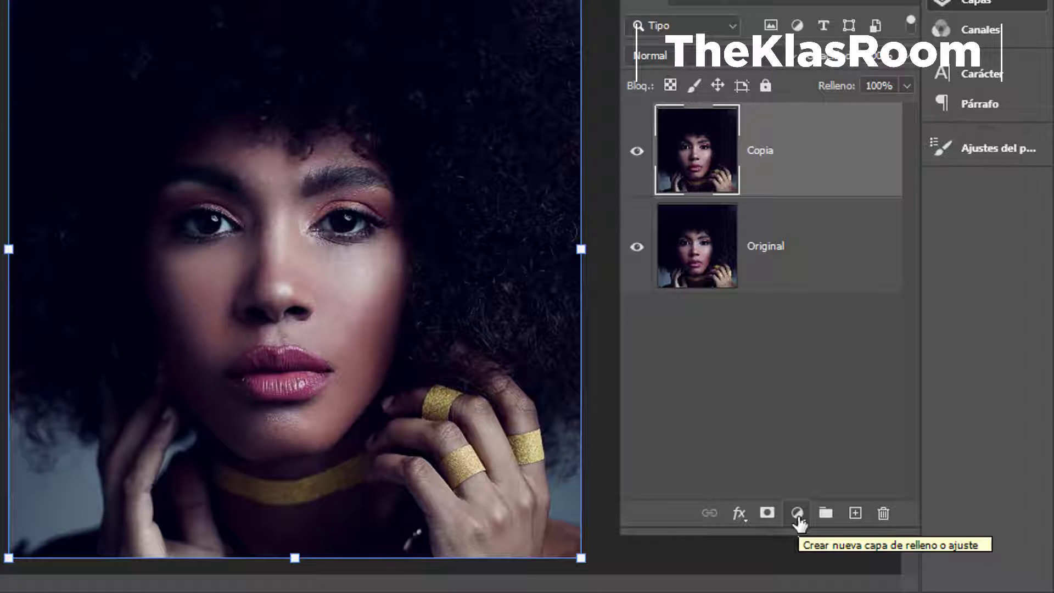
Add a Mapa de degradado adjustment layer using a cyan-to-magenta Púrpuras preset
left_click(869, 523)
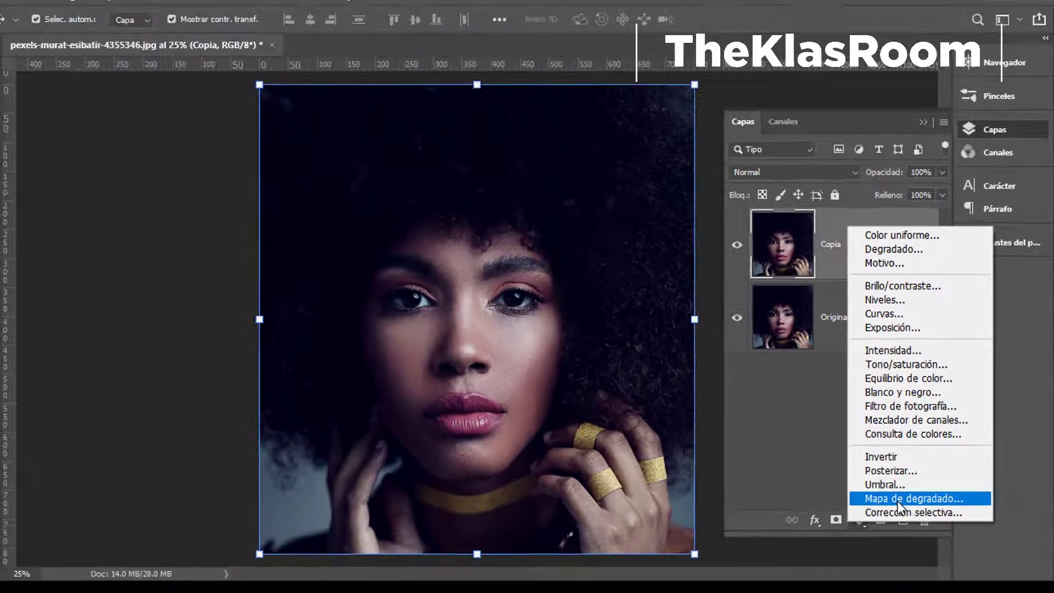
left_click(870, 484)
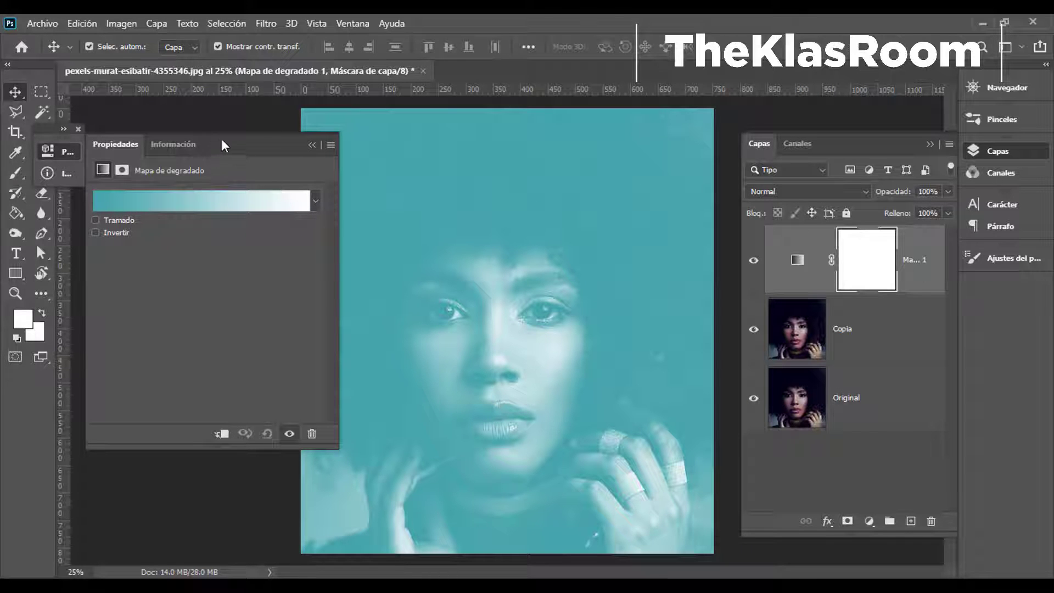
left_click_drag(222, 145, 588, 198)
left_click(654, 235)
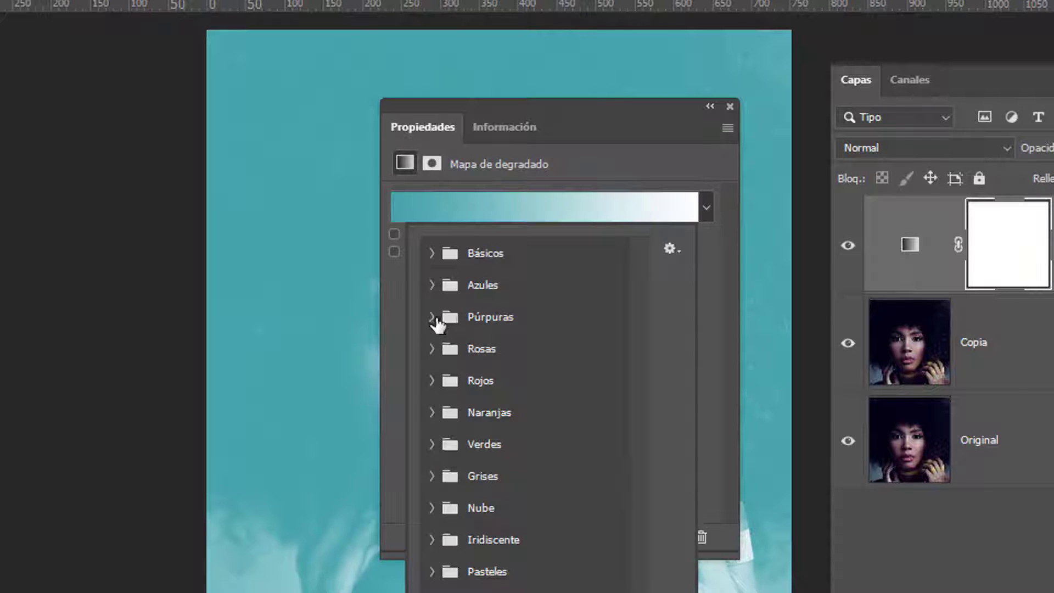
left_click(432, 317)
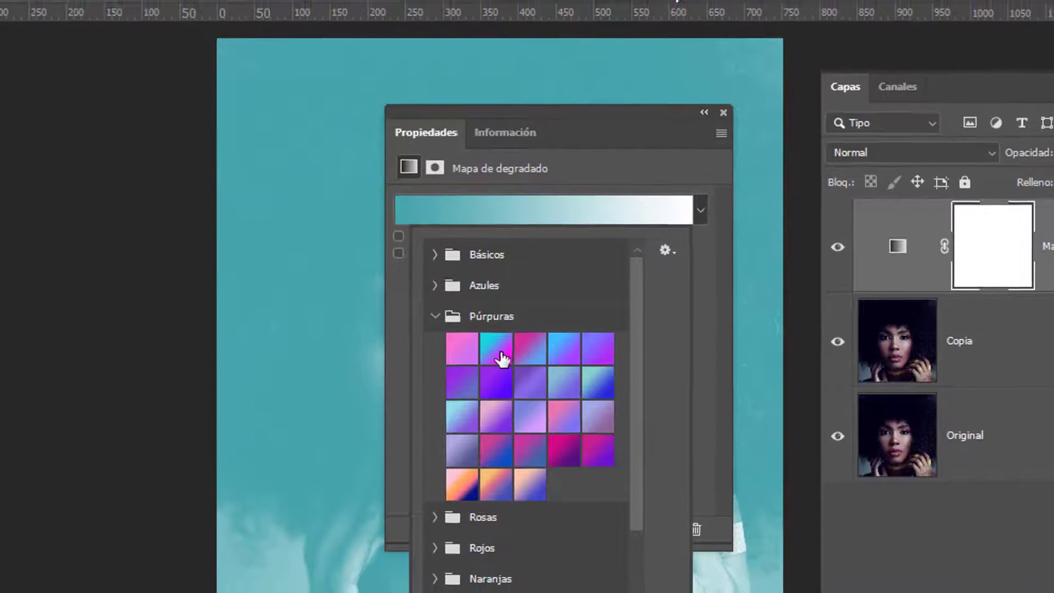
left_click(493, 351)
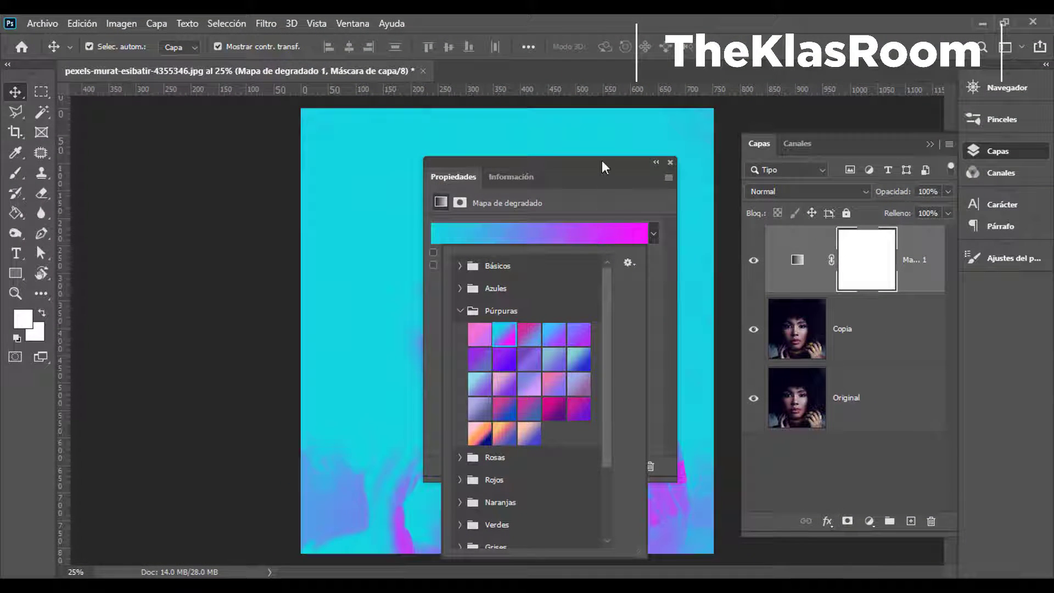
Reverse the gradient with Invertir and switch to the purple-to-magenta Púrpuras preset
mouse_move(601, 165)
left_mouse_down()
mouse_move(264, 163)
mouse_move(272, 174)
left_mouse_up()
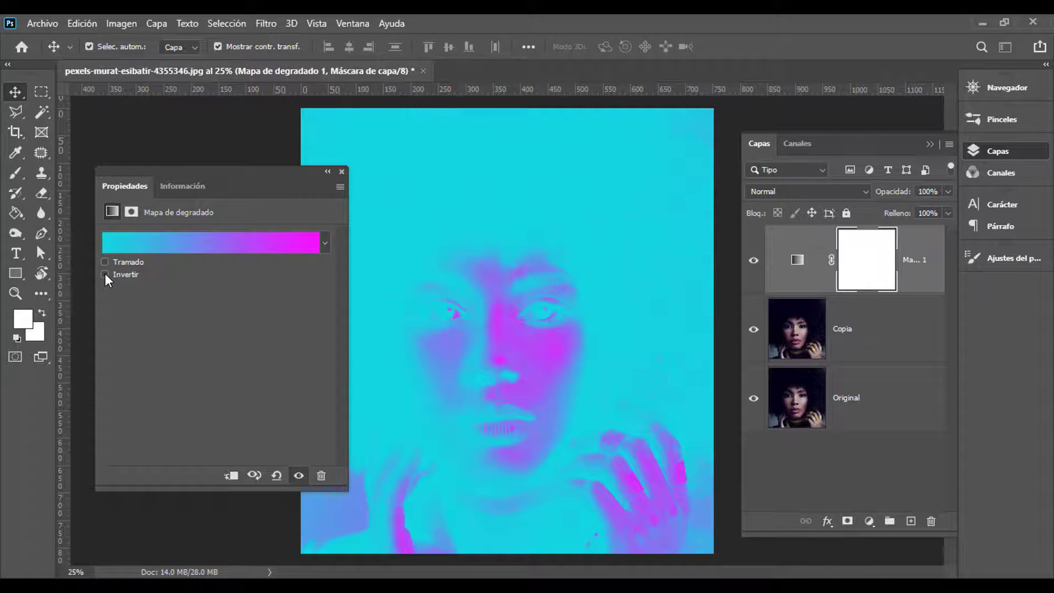
left_click(105, 274)
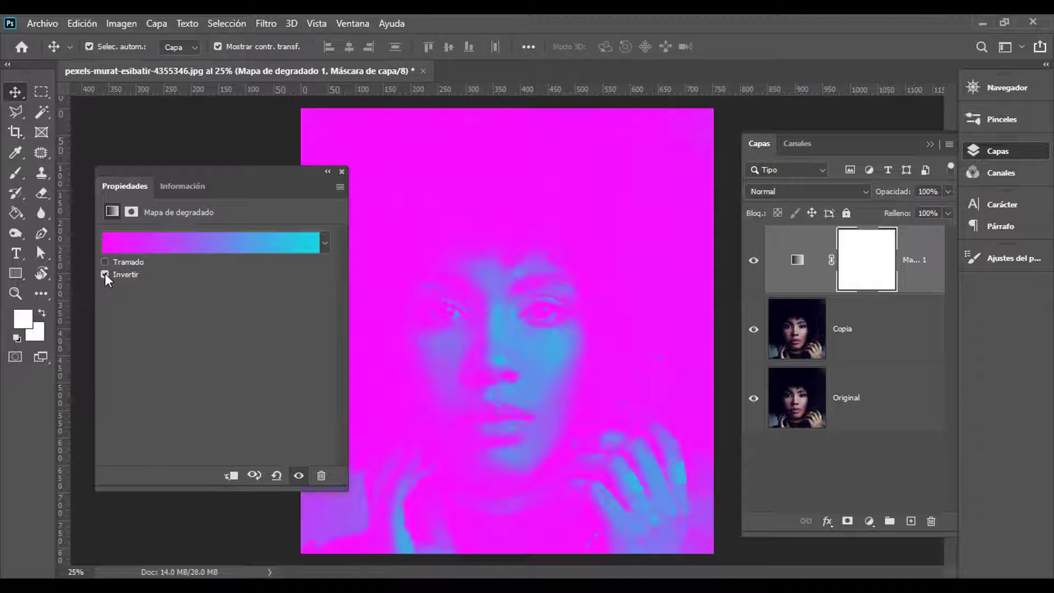
left_click(324, 243)
left_click(249, 418)
left_click(230, 423)
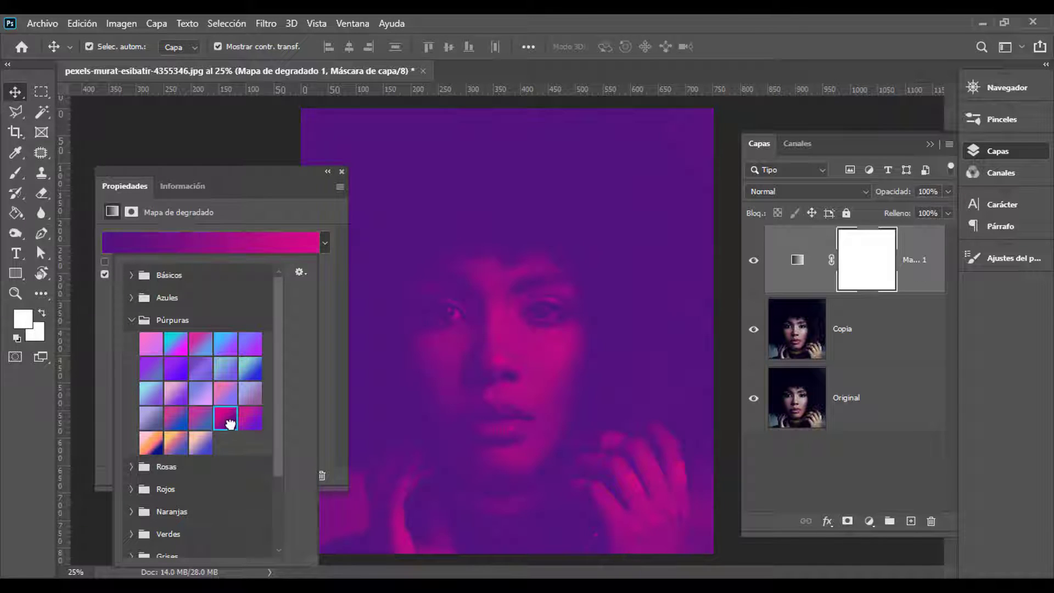
left_click_drag(231, 183, 251, 152)
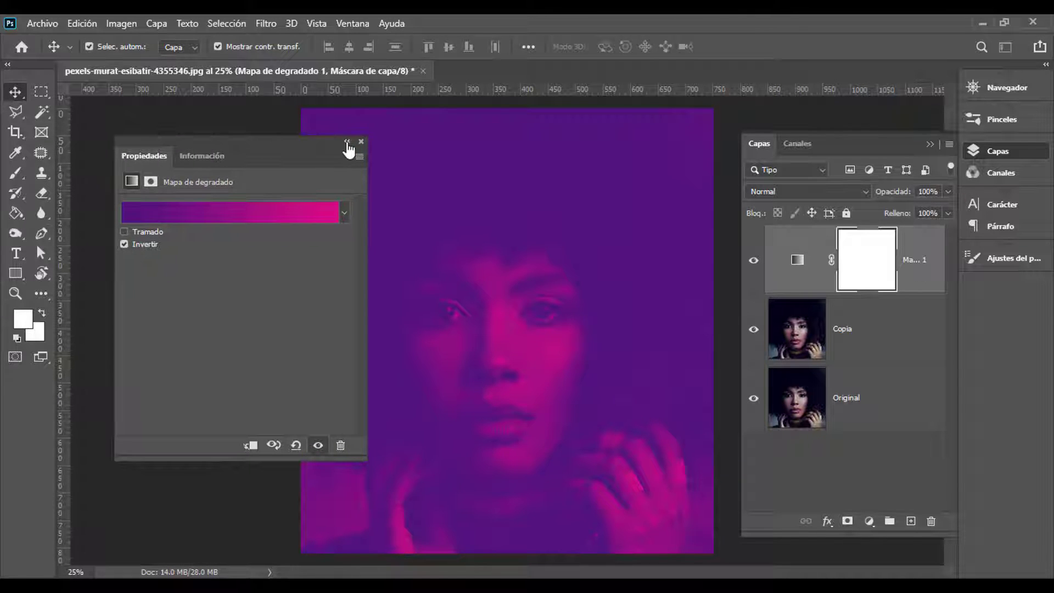
left_click(361, 141)
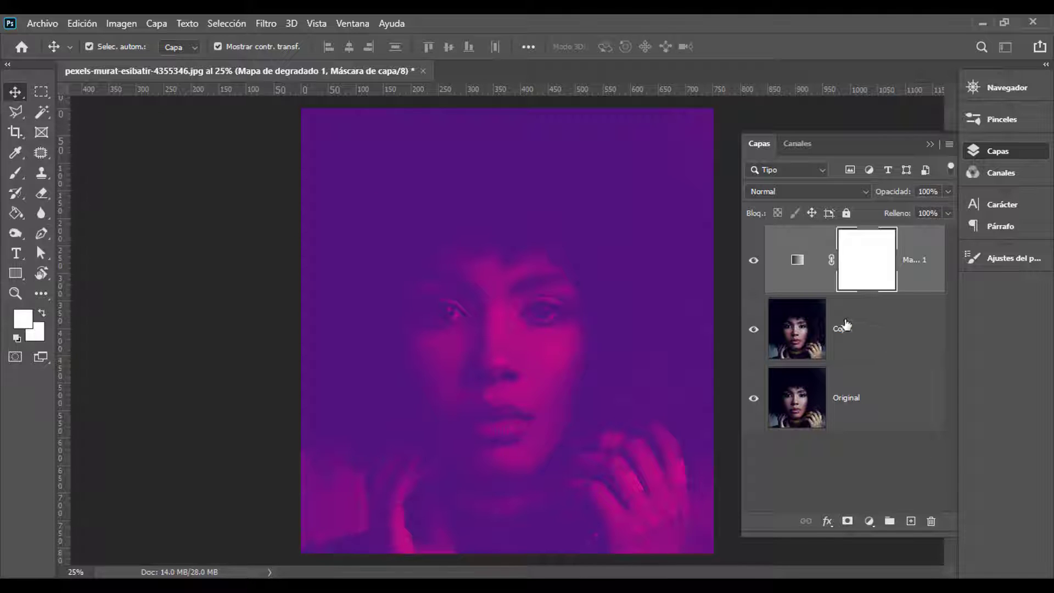
Hide the gradient map layer and select the Copia layer
left_click(842, 331)
left_click(753, 260)
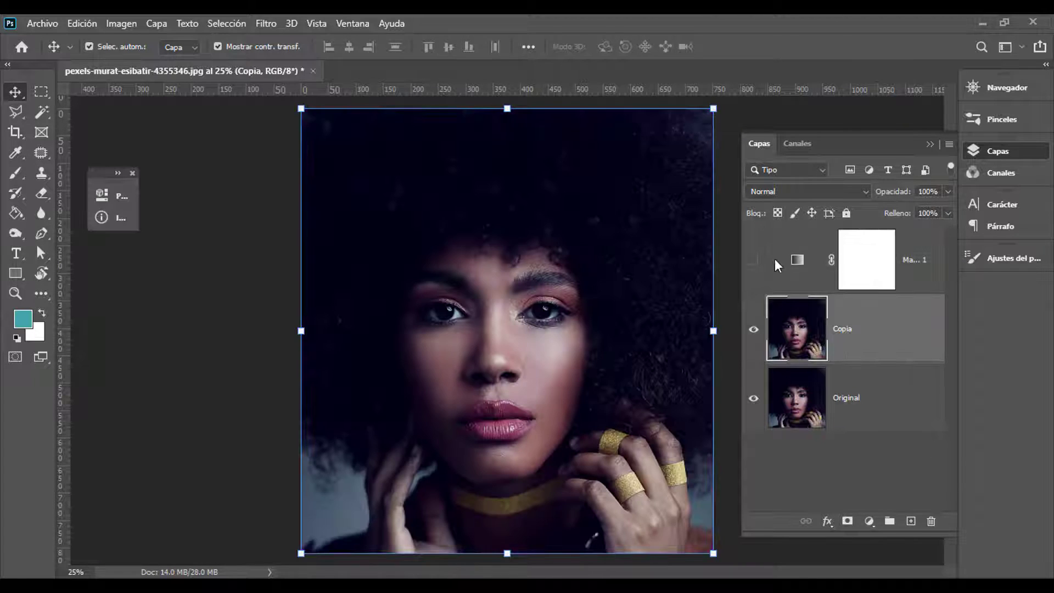
left_click(754, 260)
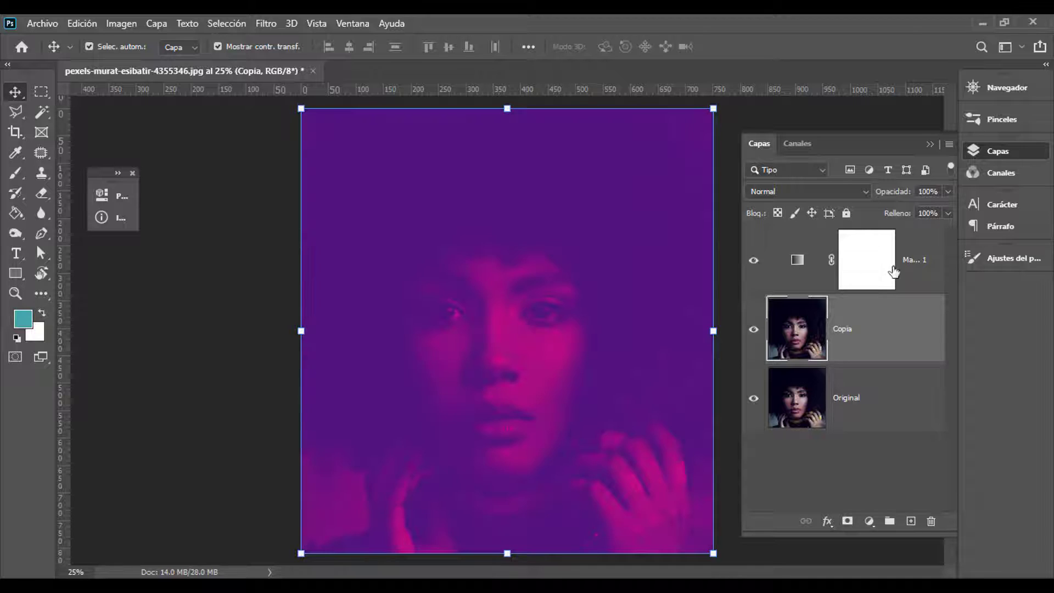
left_click(922, 266)
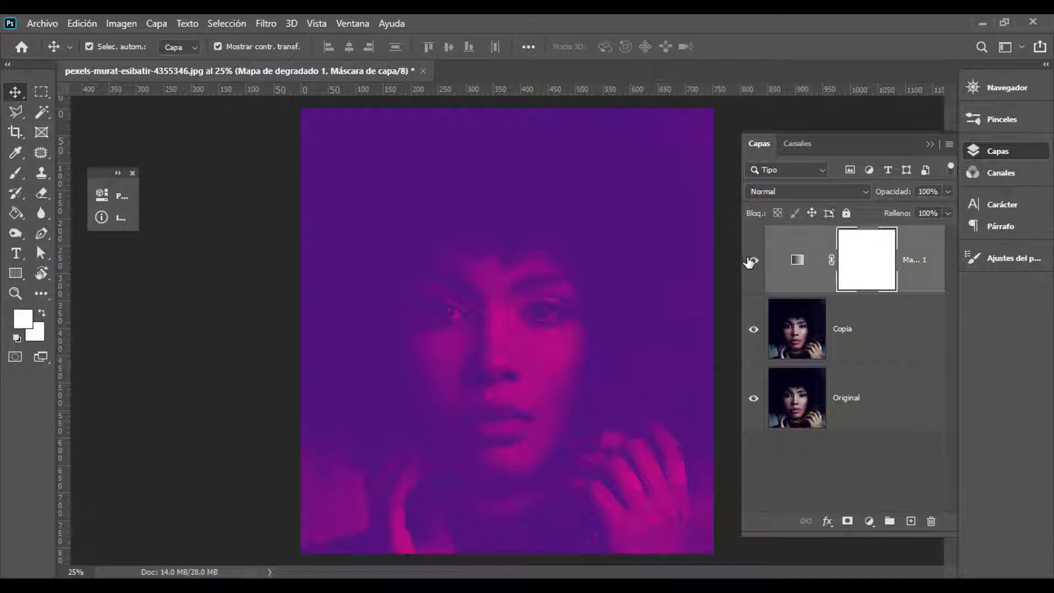
left_click(753, 261)
left_click(848, 348)
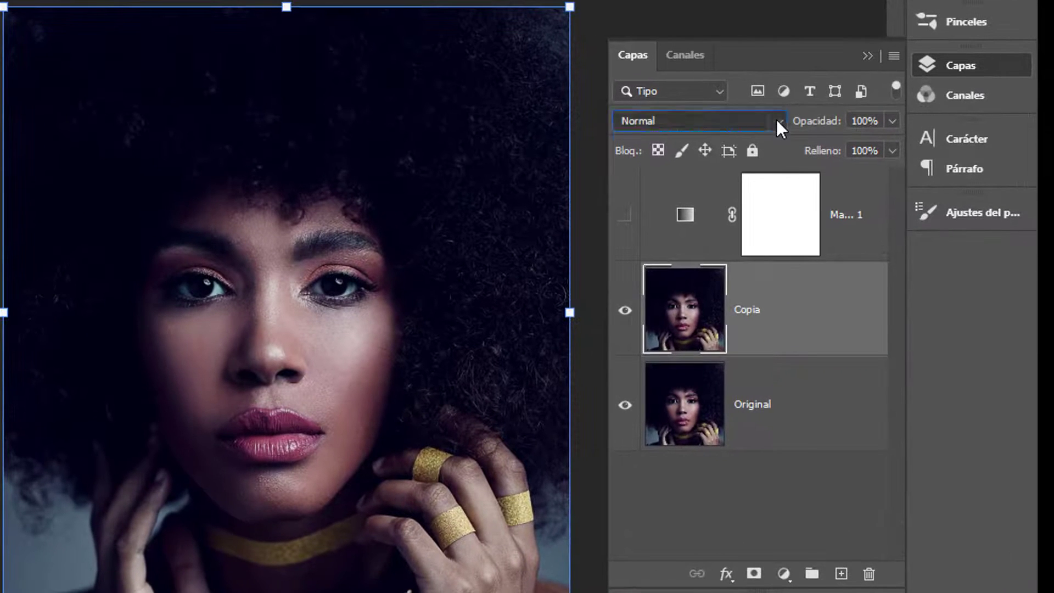
Set Copia's blend mode to Luz suave, toggling its visibility to compare
left_click(777, 122)
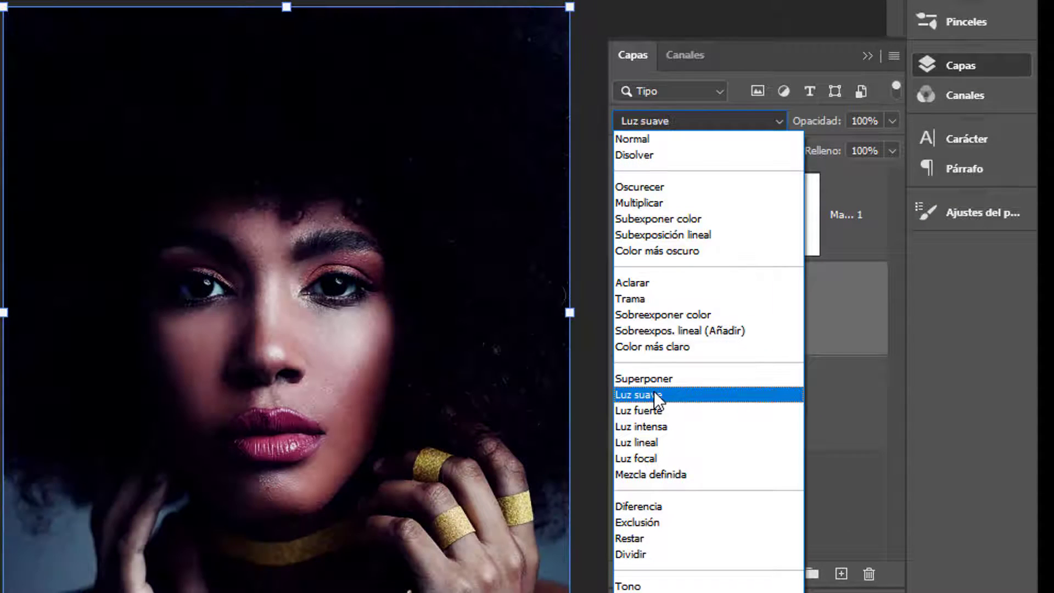
left_click(654, 394)
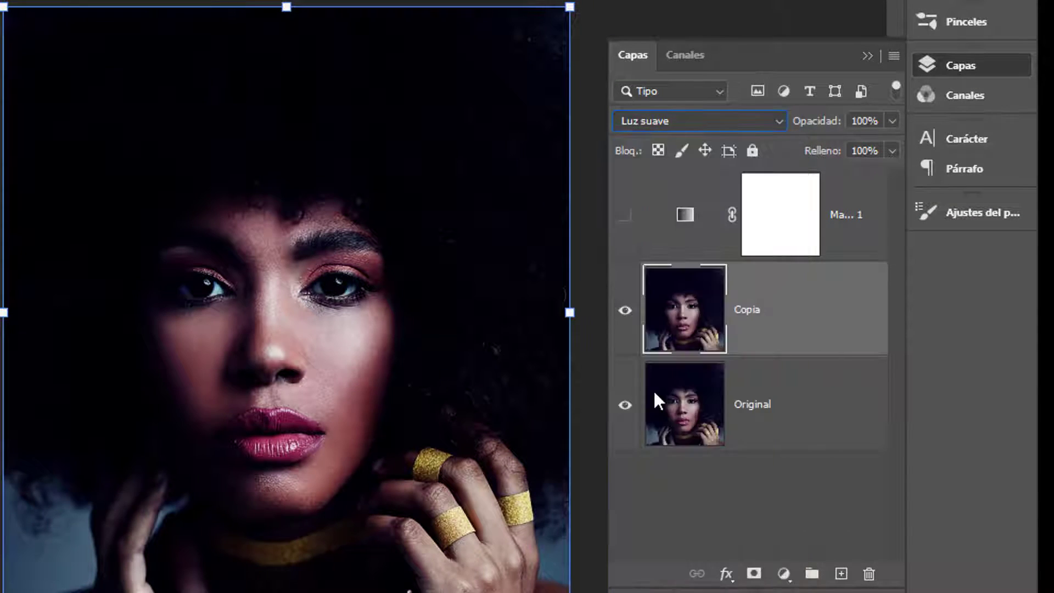
left_click(624, 310)
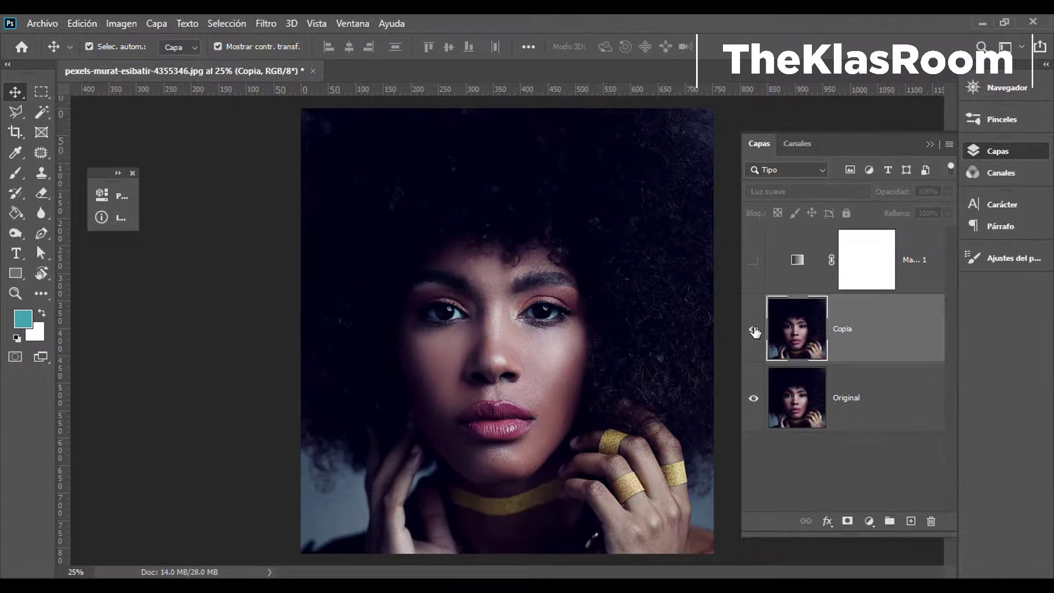
left_click(753, 330)
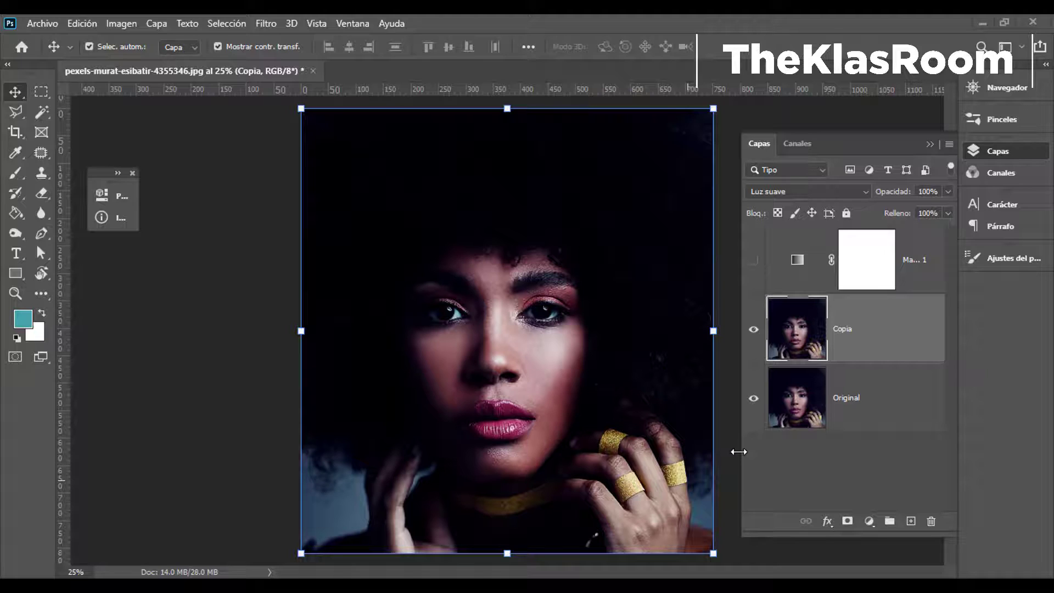
Add a Brillo/contraste adjustment layer with contrast 40 and lowered brightness
left_click(868, 520)
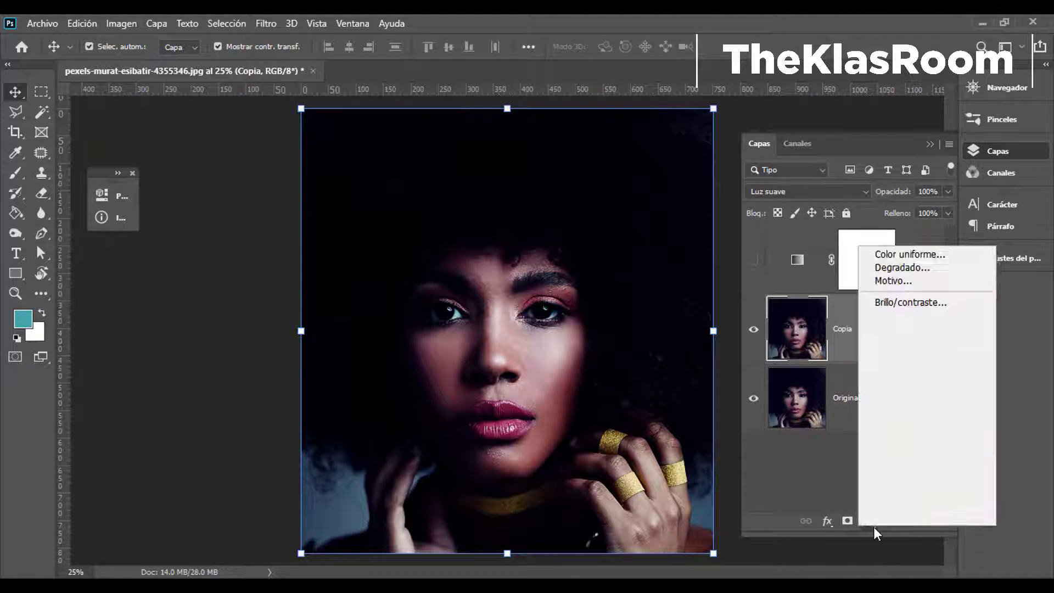
left_click(888, 304)
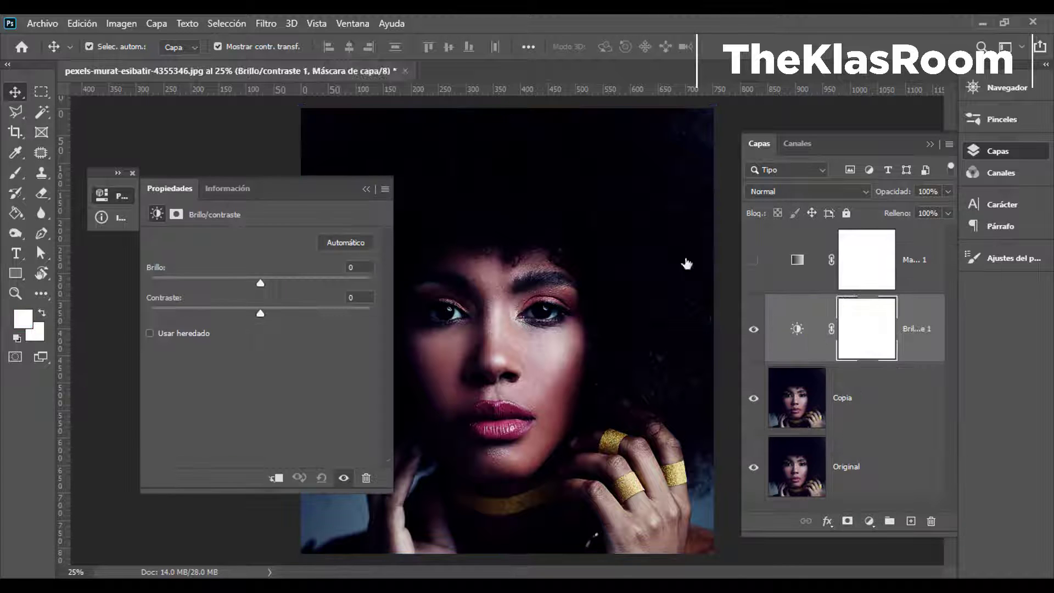
left_click_drag(321, 195, 381, 159)
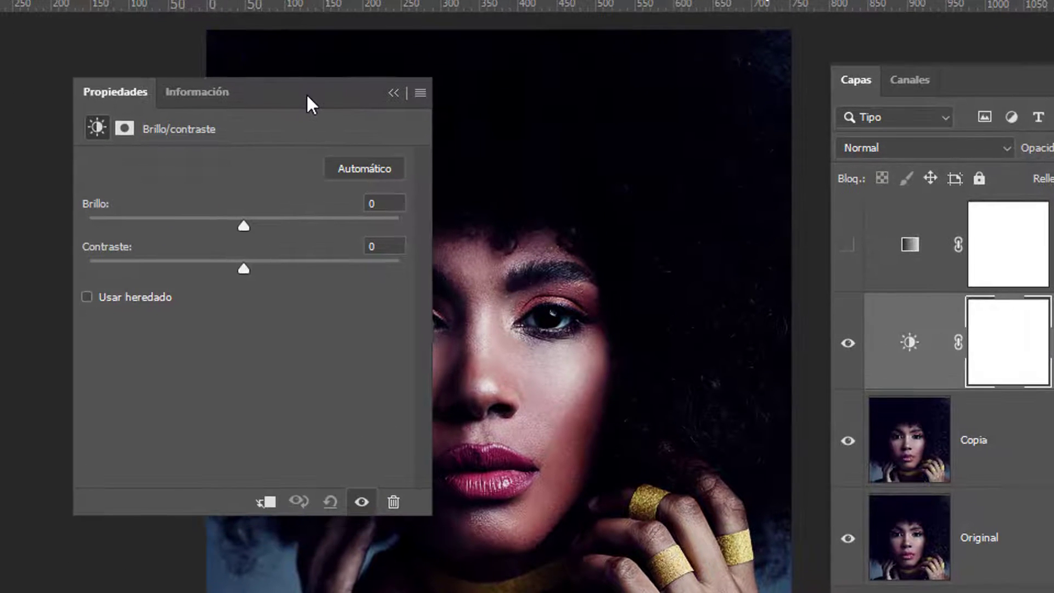
left_click(363, 246)
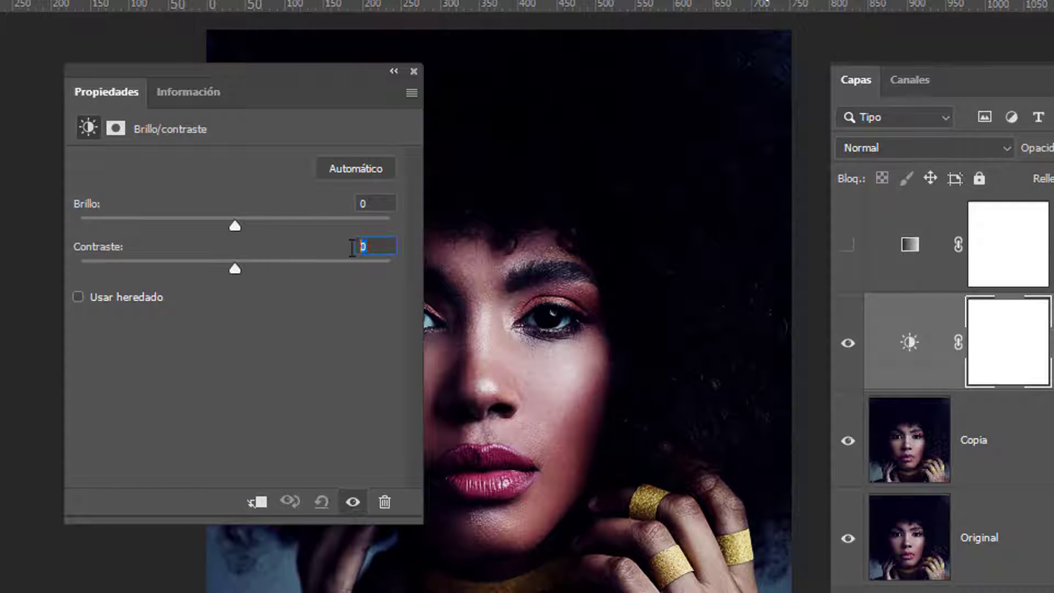
type("40")
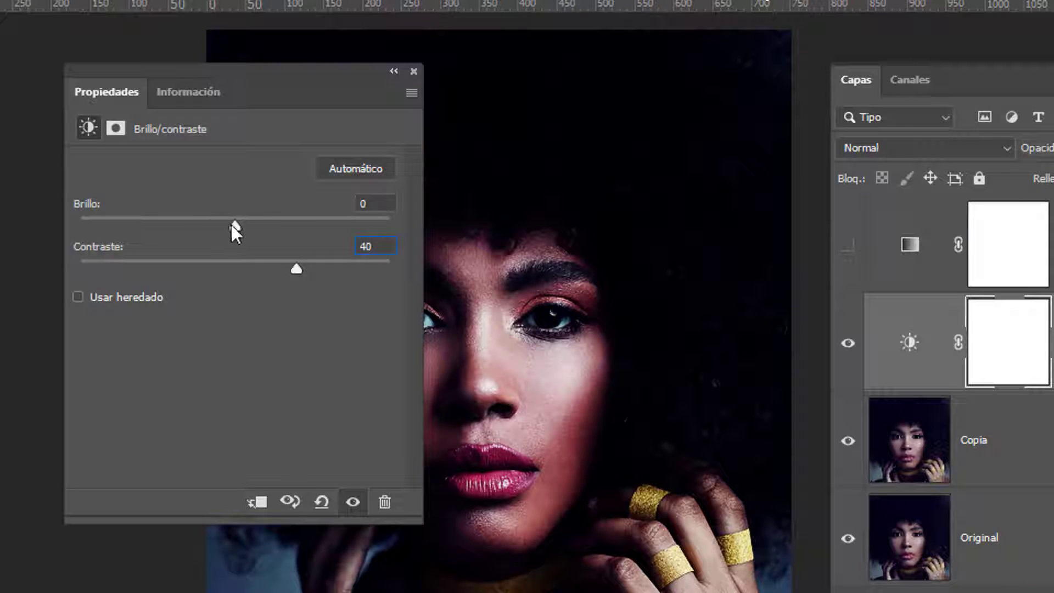
left_click_drag(235, 225, 194, 225)
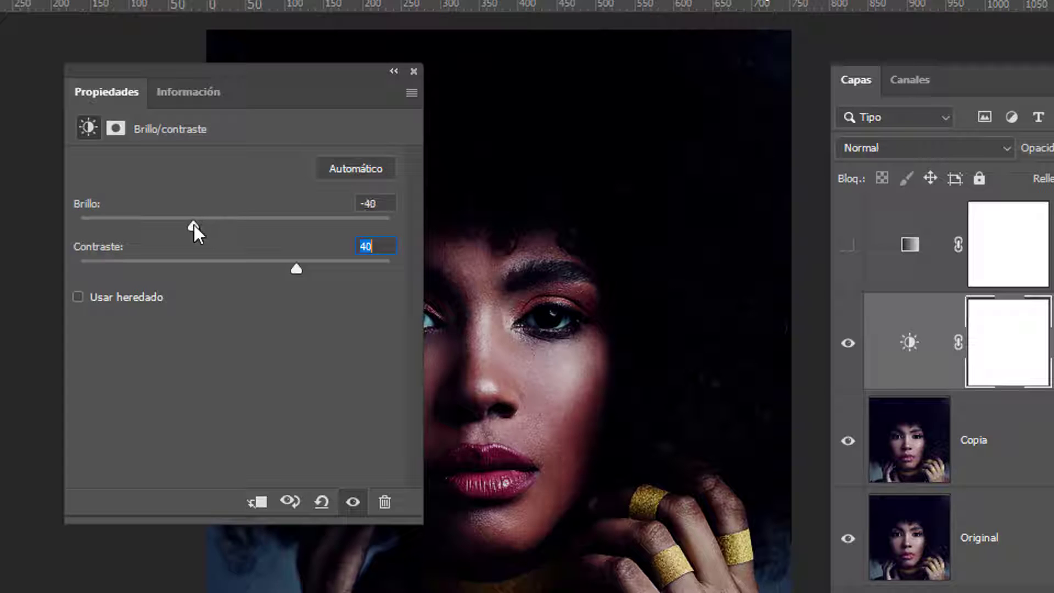
left_click_drag(338, 75, 254, 84)
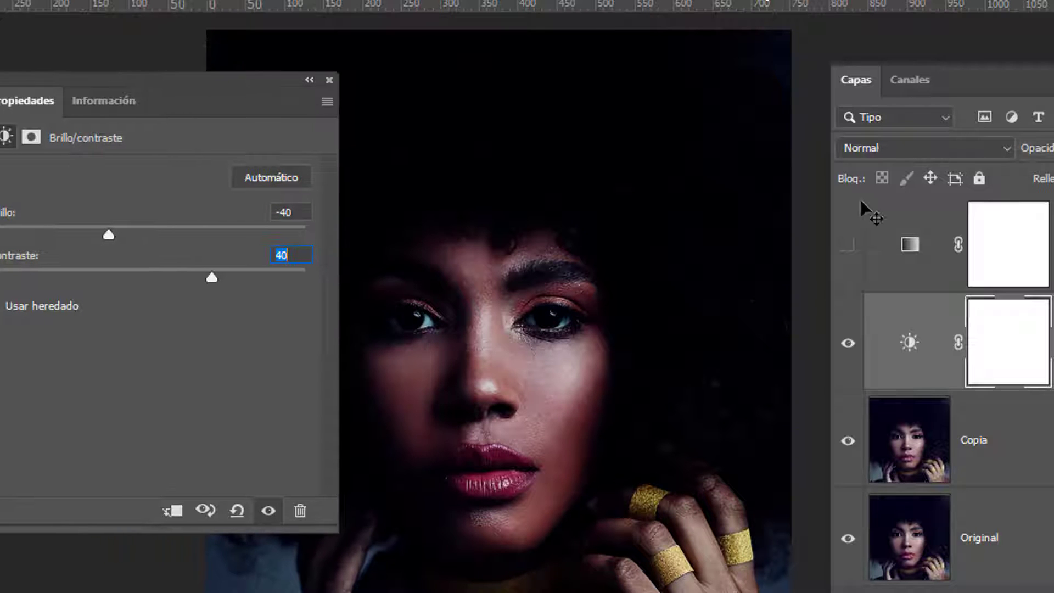
Show the gradient map and move the Brillo/contraste layer above it
left_click(847, 247)
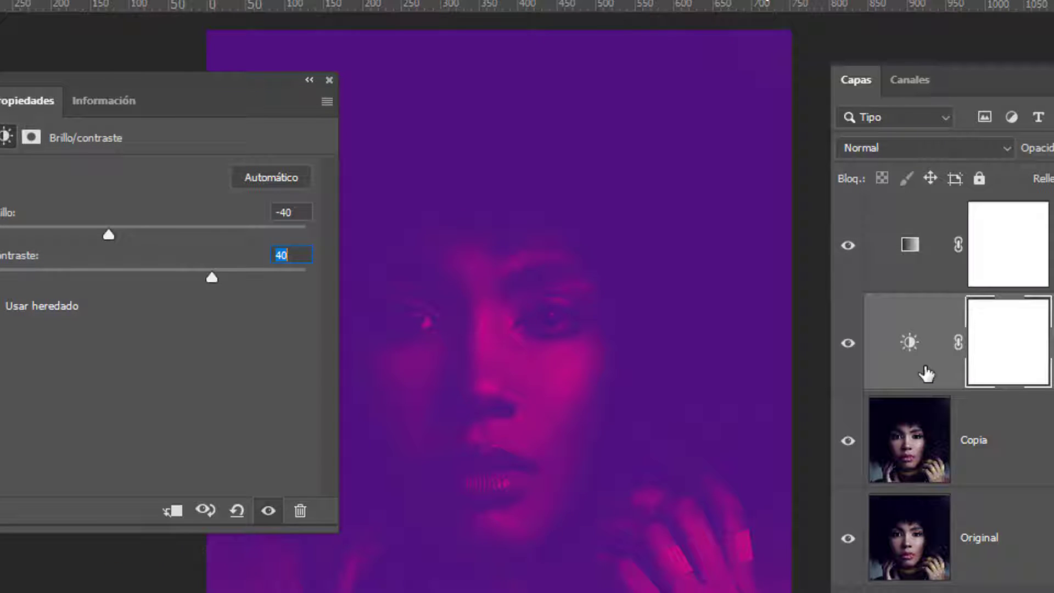
left_click_drag(924, 369, 924, 200)
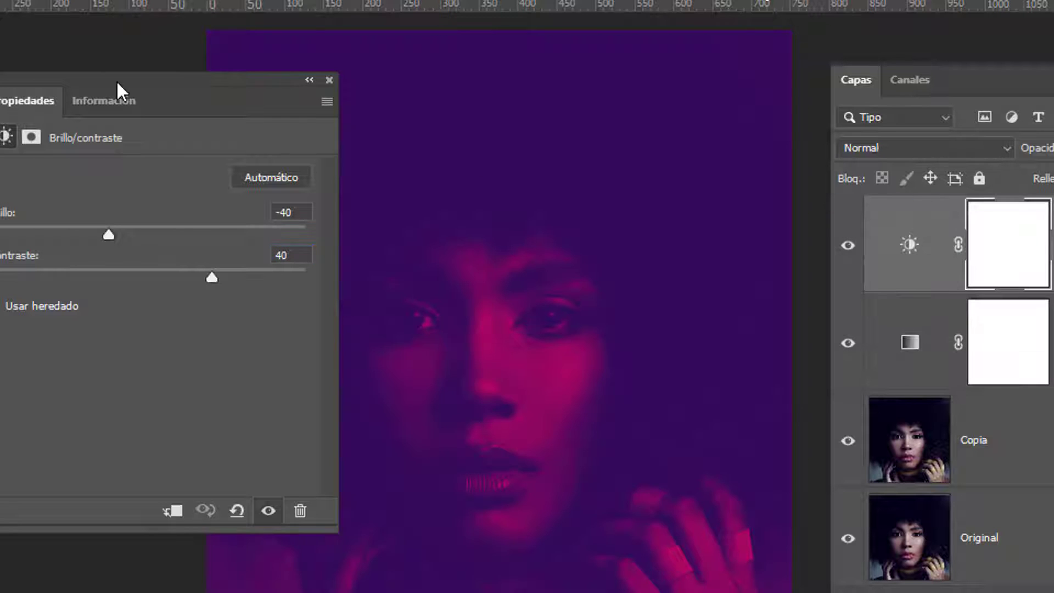
left_click_drag(214, 78, 127, 62)
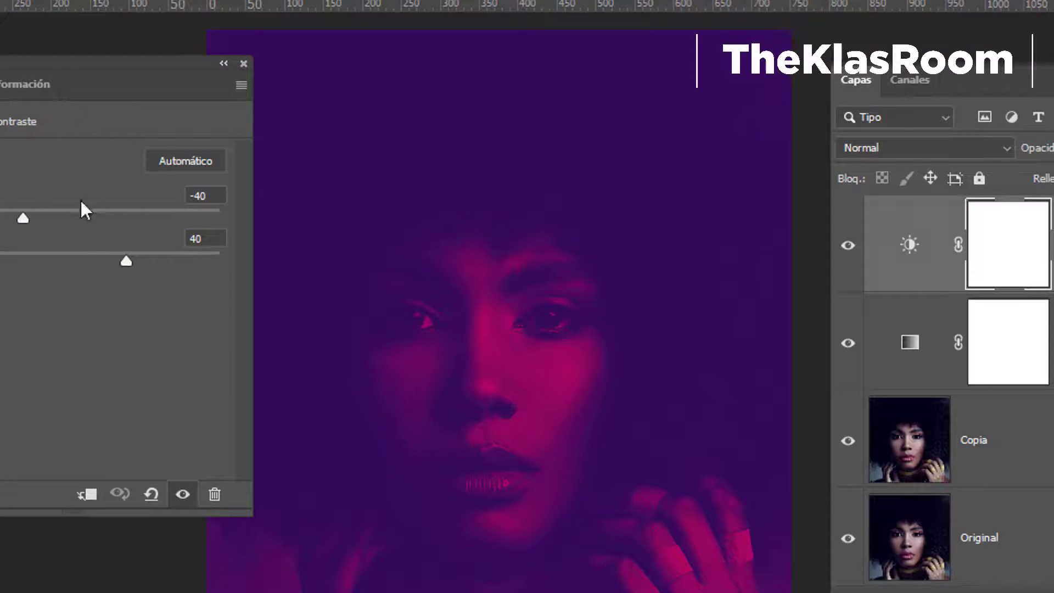
Fine-tune the adjustment to brightness -19 and reduced contrast
left_click_drag(25, 219, 53, 219)
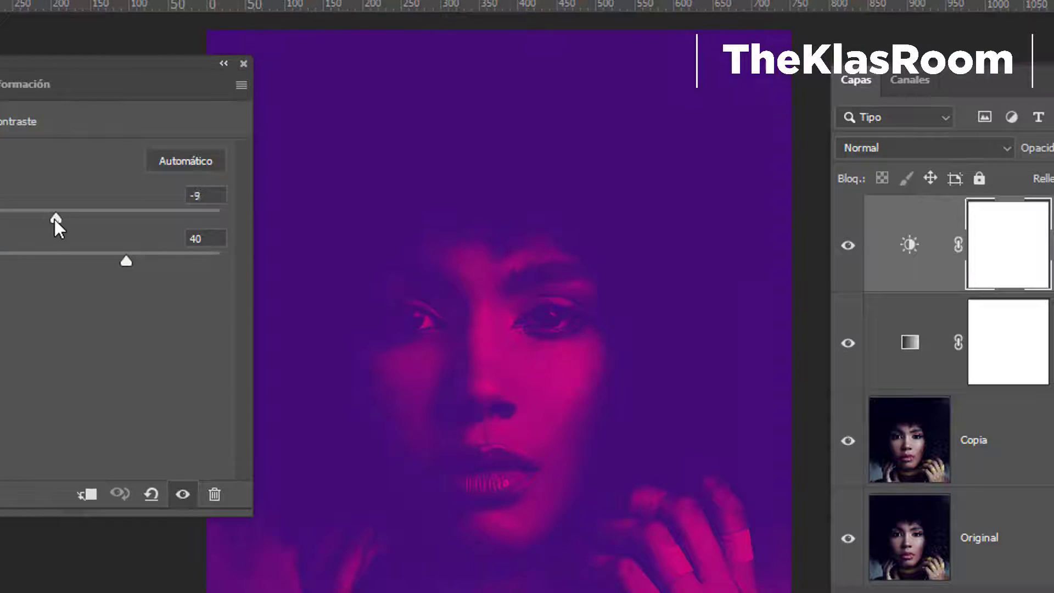
left_click_drag(125, 261, 155, 262)
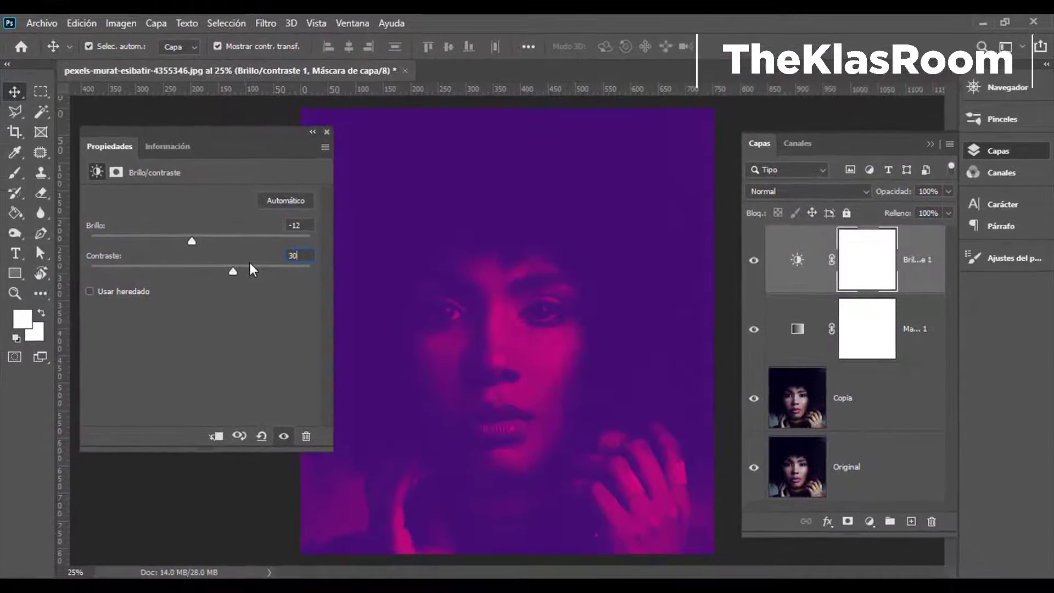
double_click(305, 226)
type("-19")
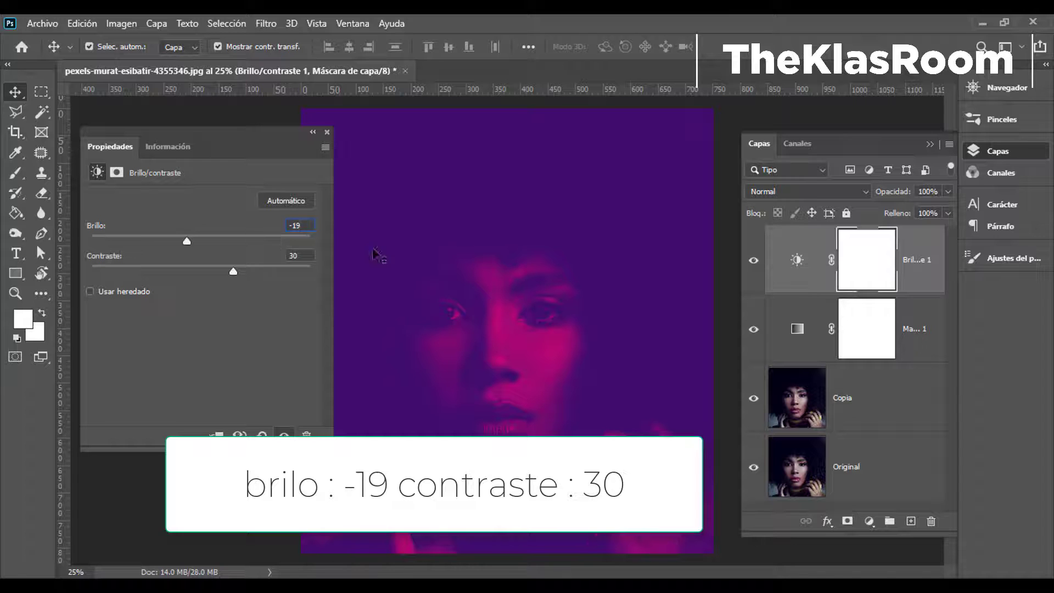
left_click_drag(239, 142, 310, 171)
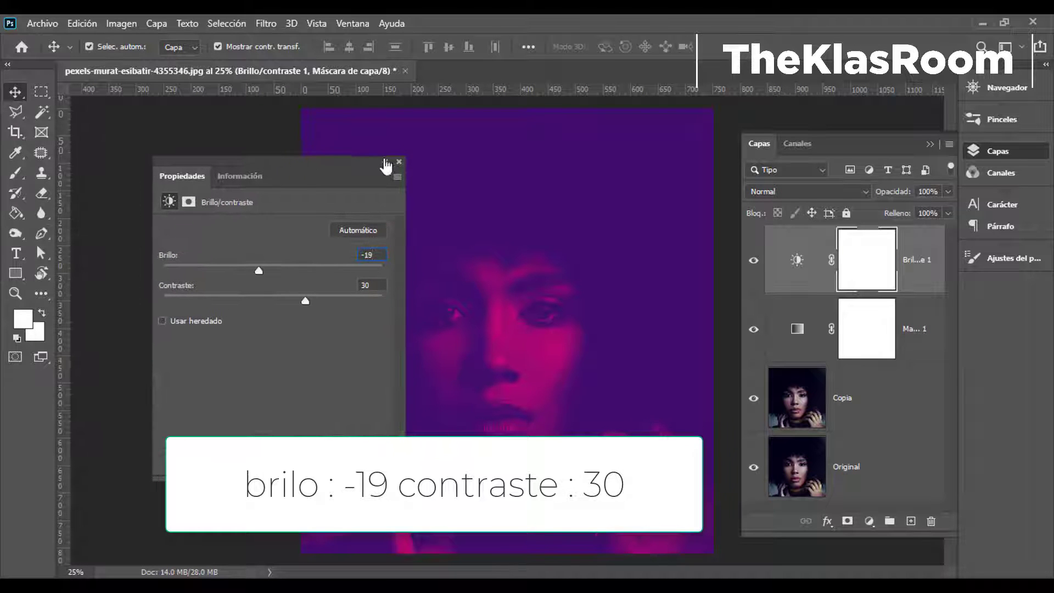
left_click(384, 161)
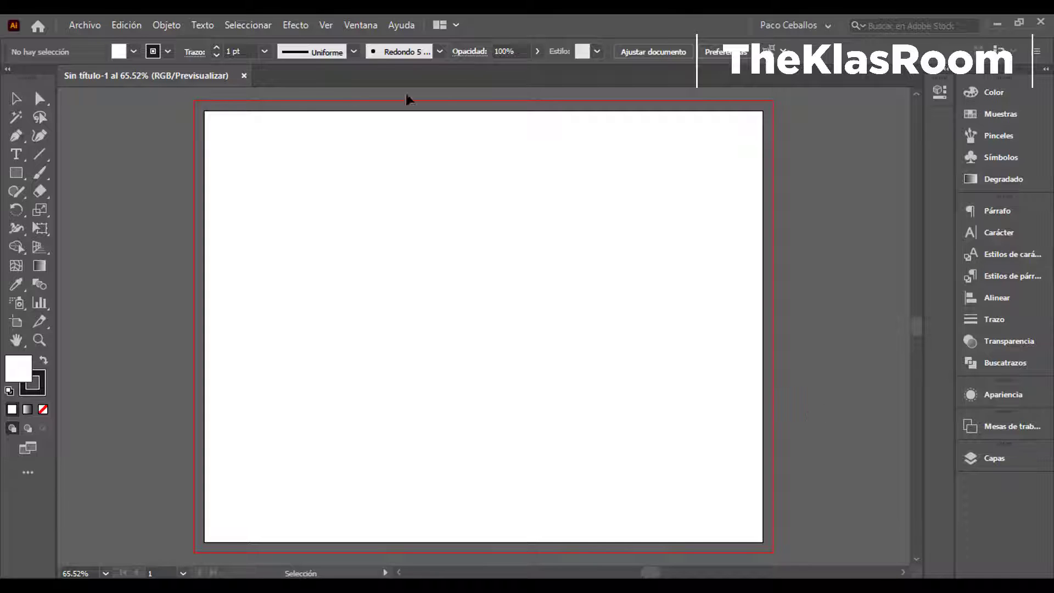
Draw a large unfilled circle in the middle of the artboard with the Ellipse tool
left_click(20, 177)
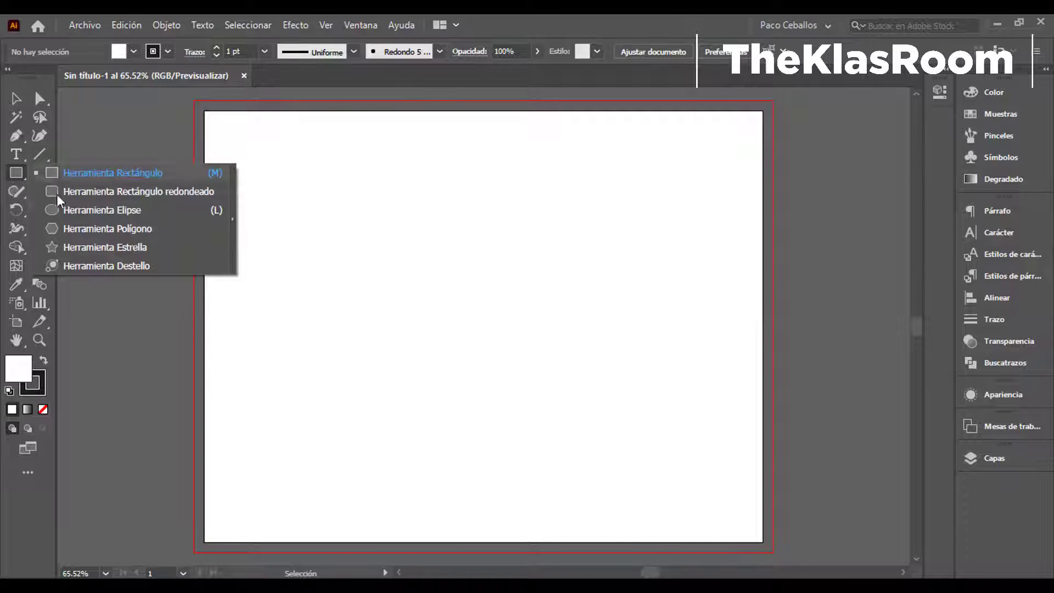
left_click(77, 211)
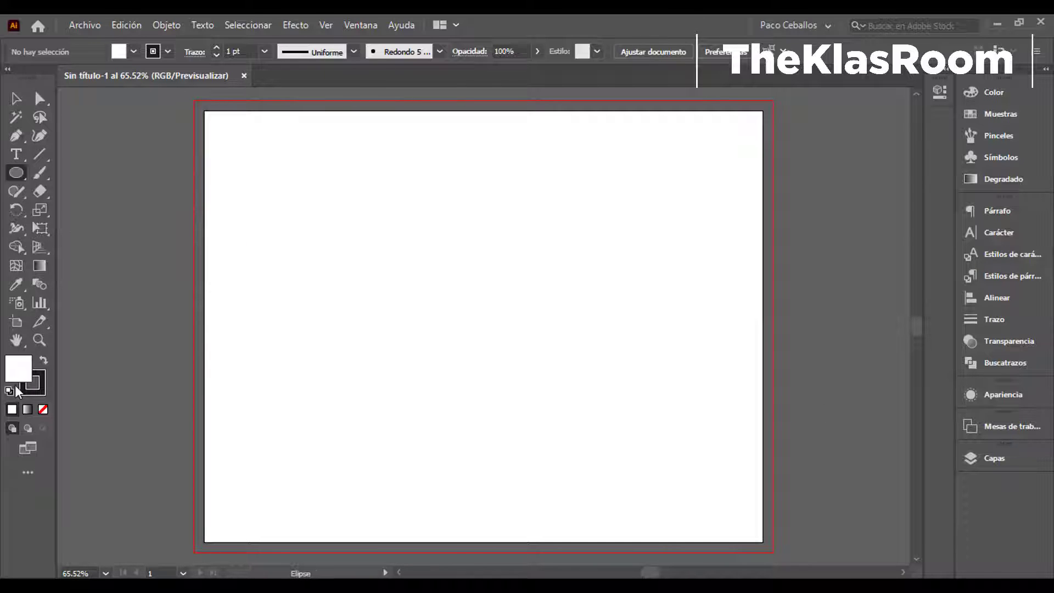
left_click(44, 362)
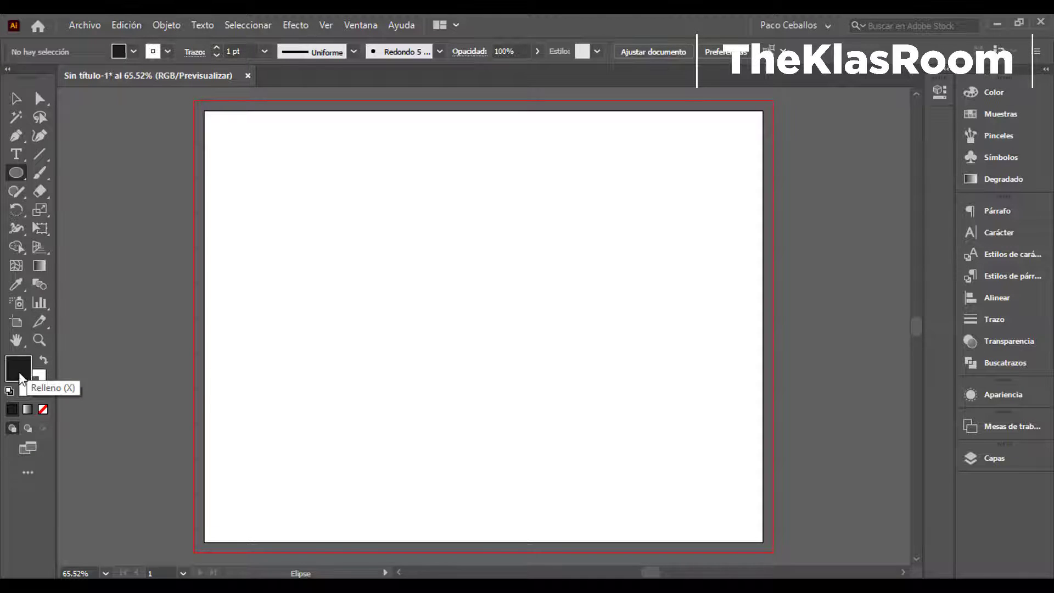
left_click(42, 409)
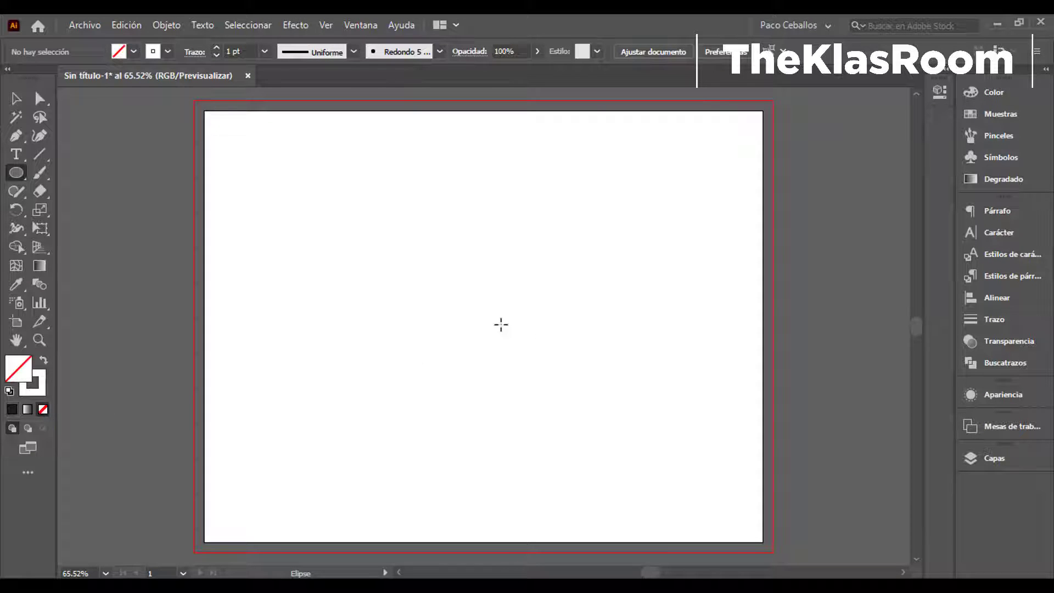
left_click_drag(461, 318, 587, 418)
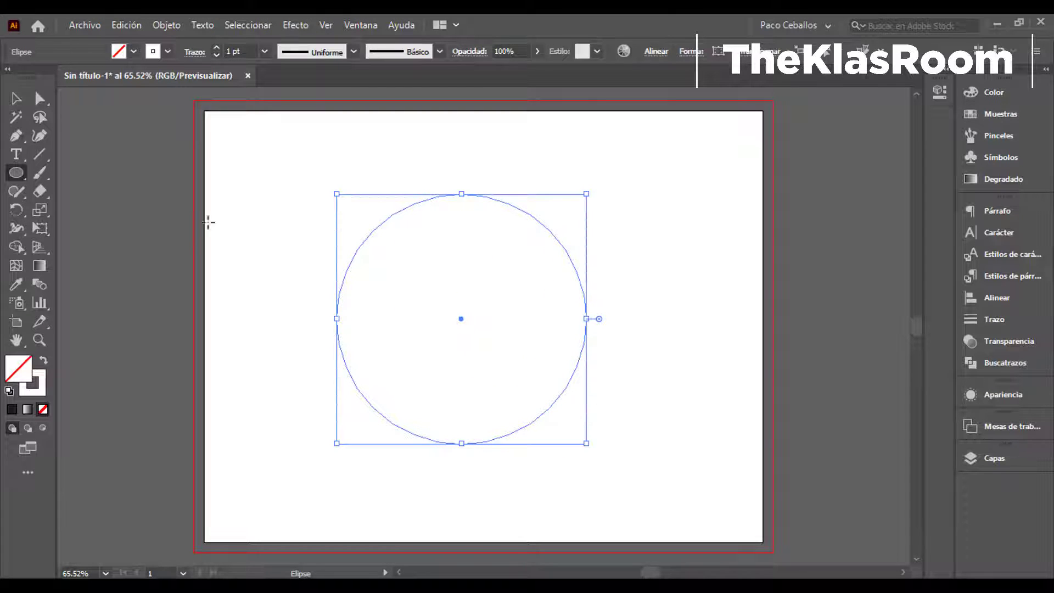
Give the circle a purple fill (about 932AD8) with no stroke
left_click(43, 361)
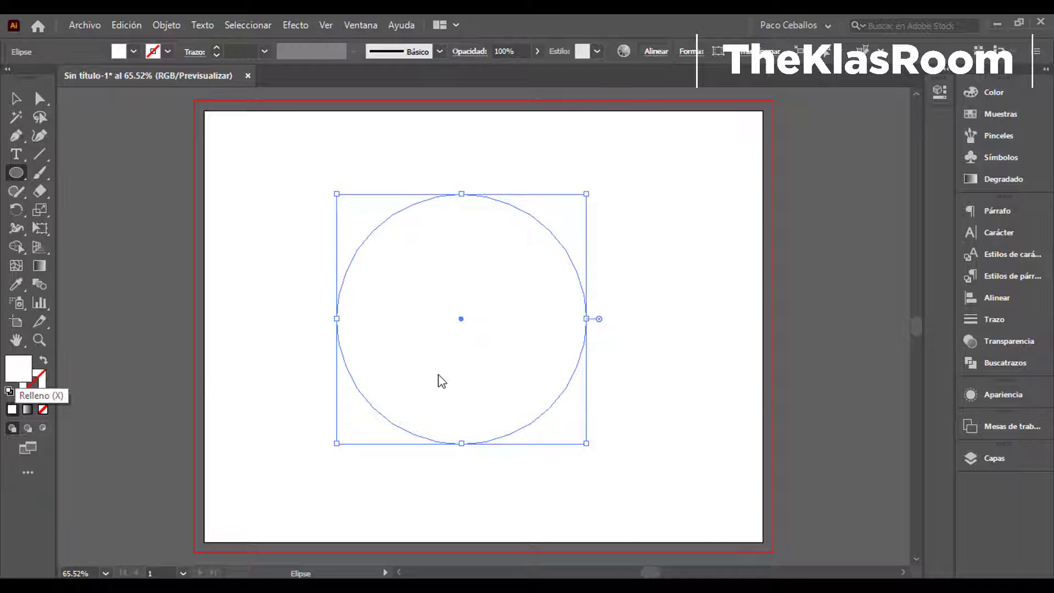
double_click(18, 367)
type("000000")
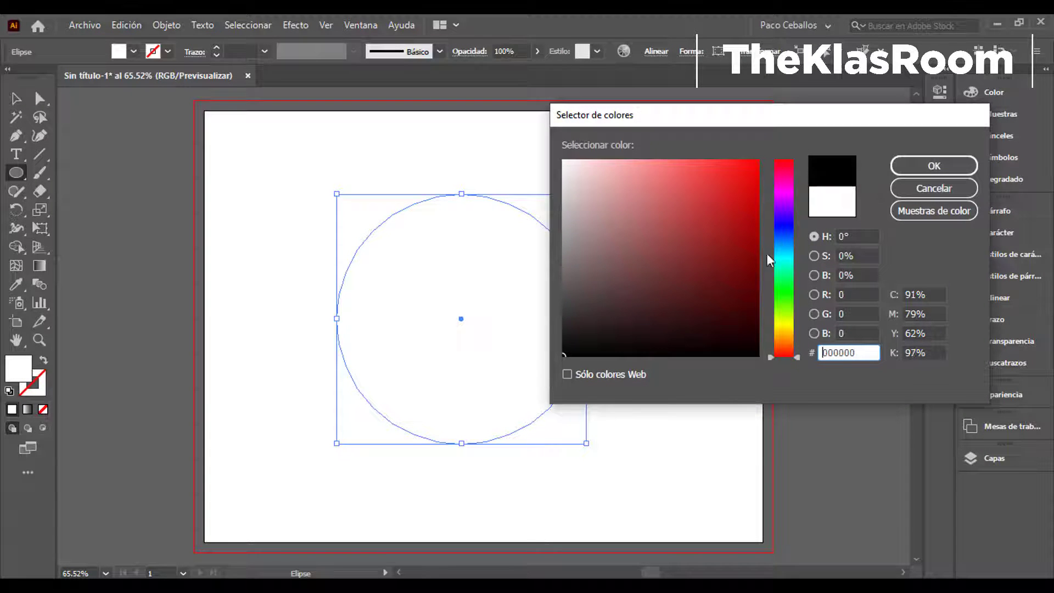
left_click_drag(782, 218, 785, 207)
left_click_drag(721, 192, 722, 188)
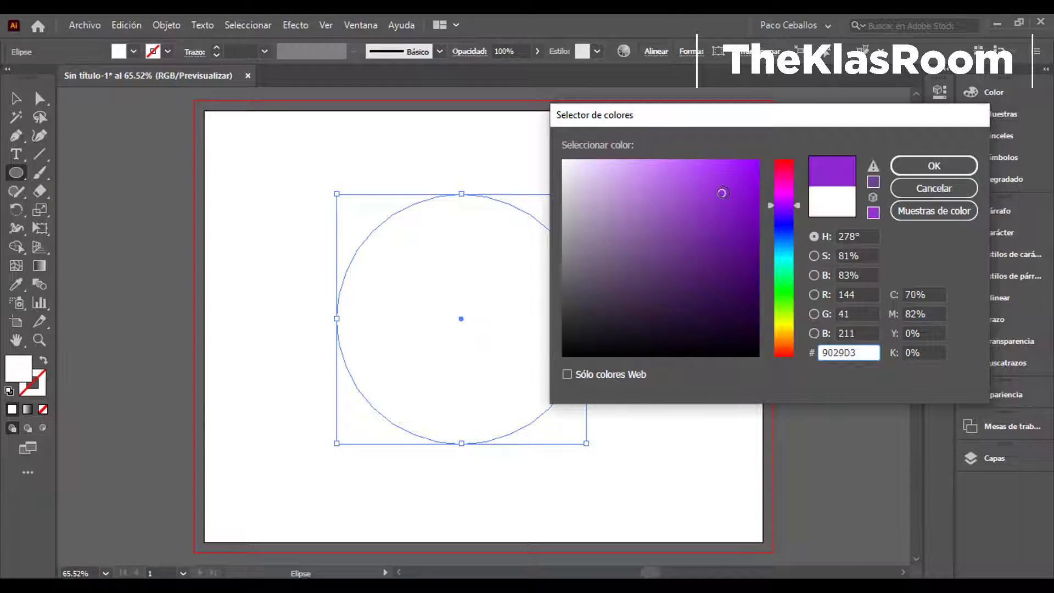
left_click(933, 165)
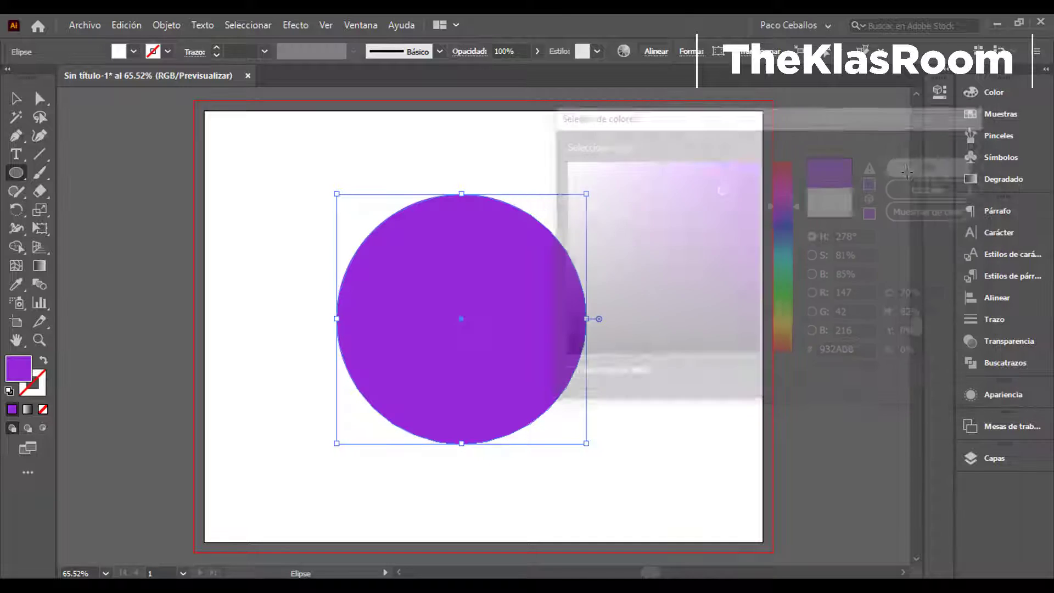
key("v")
left_click(126, 25)
Paste a white-filled copy of the circle and shrink it inside the purple one
left_click(151, 102)
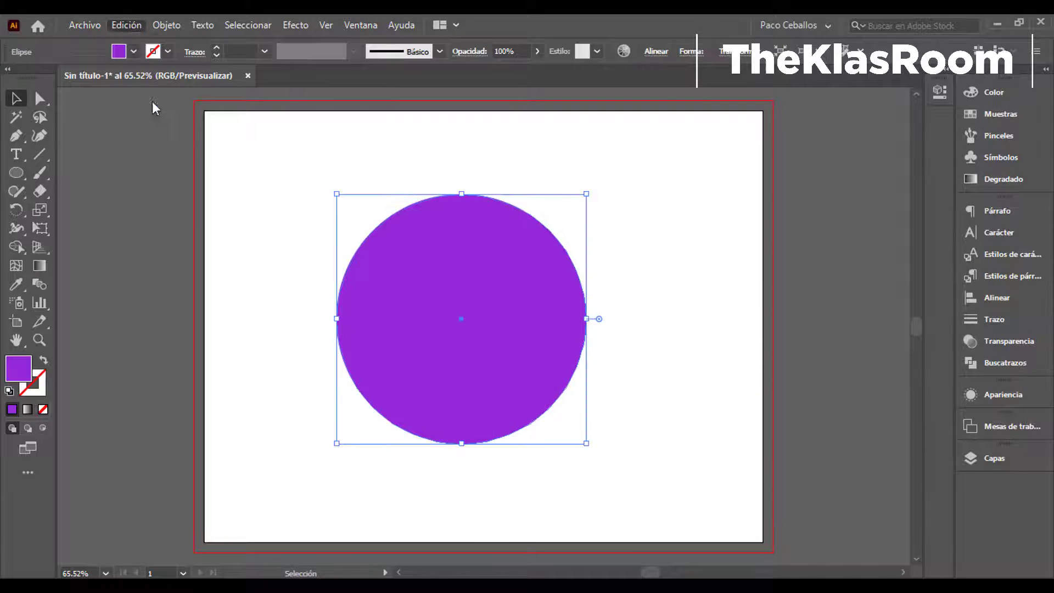
left_click(126, 25)
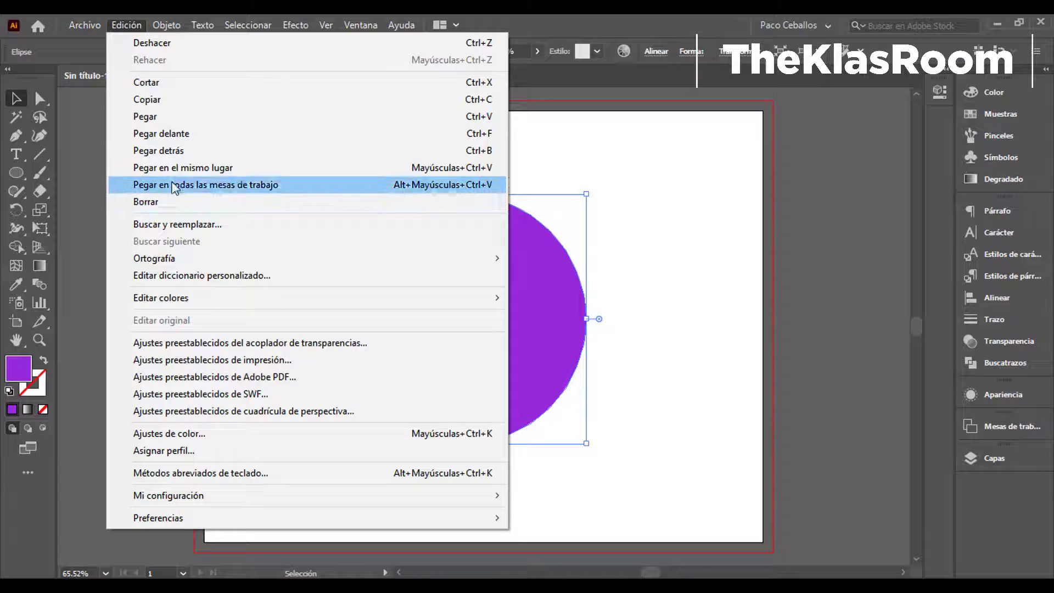
left_click(176, 183)
double_click(22, 375)
left_click(933, 165)
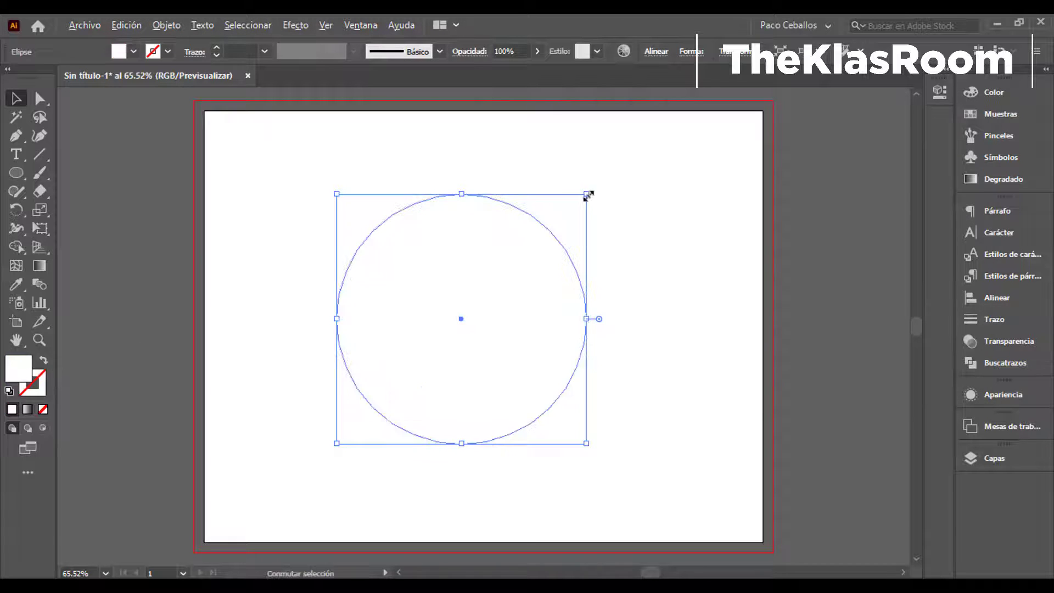
left_click_drag(586, 193, 560, 220)
Cut the inner circle out with Minus Front and move the ring upward and left
left_click(310, 181)
key("ctrl+a")
left_click(1005, 363)
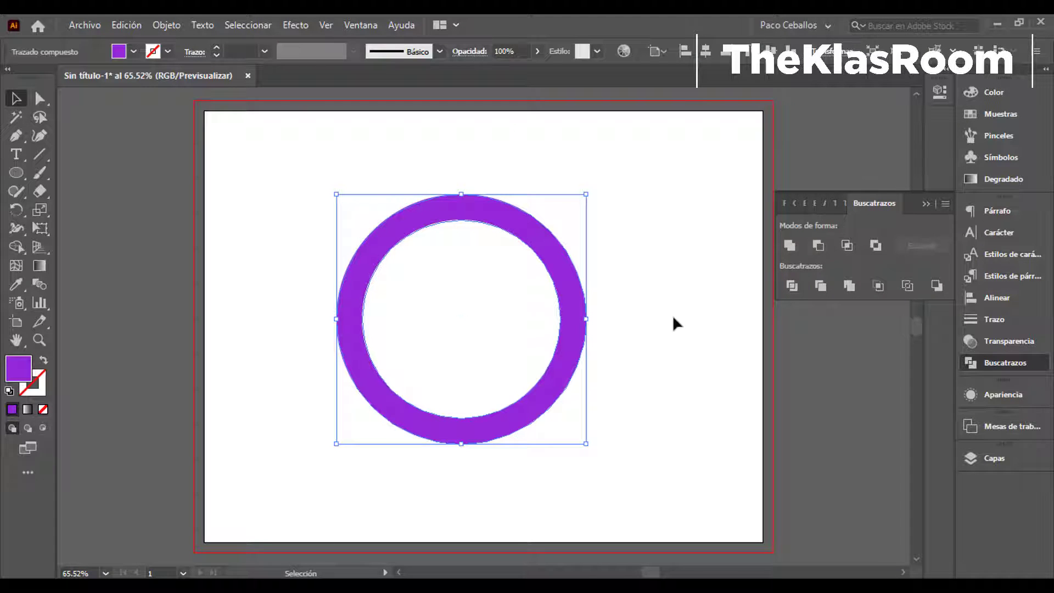
mouse_move(561, 288)
left_mouse_down()
mouse_move(261, 298)
mouse_move(528, 291)
left_mouse_up()
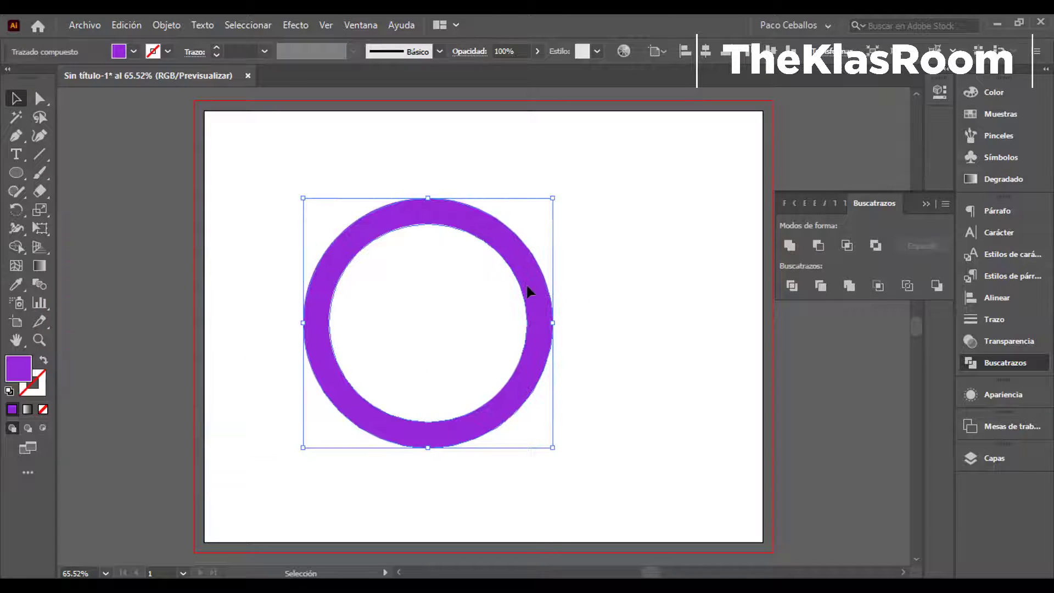
left_click_drag(535, 254, 545, 210)
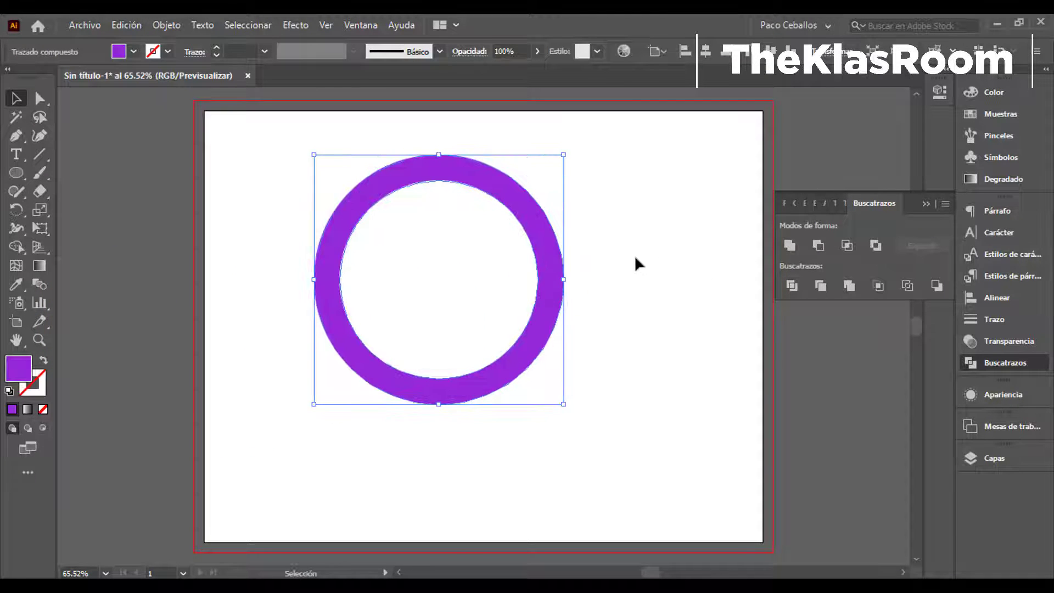
Deselect and reselect the ring, checking its anchor points
left_click(613, 295)
left_click(521, 188)
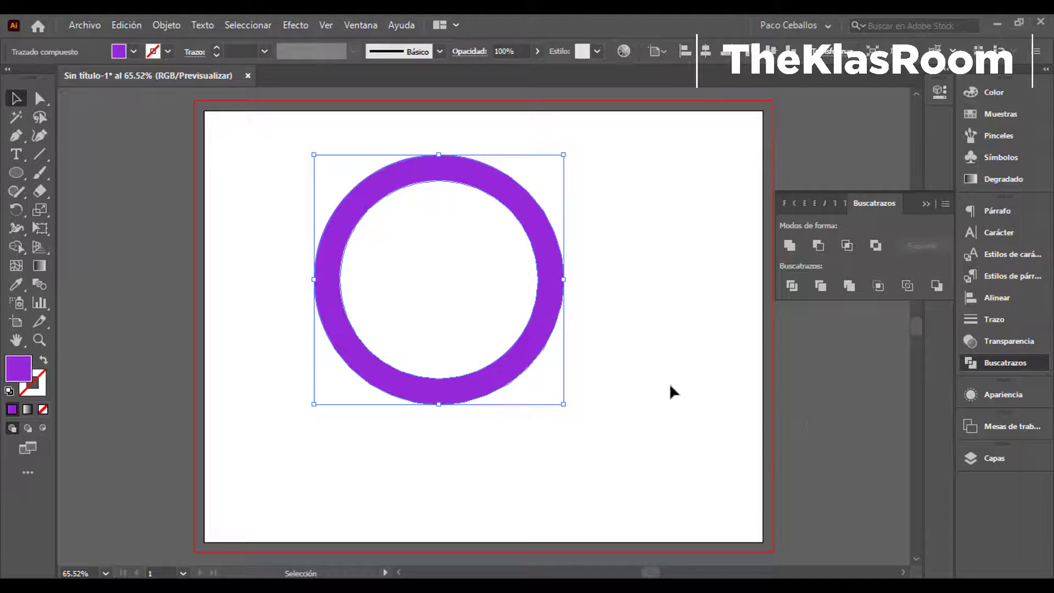
left_click(668, 390)
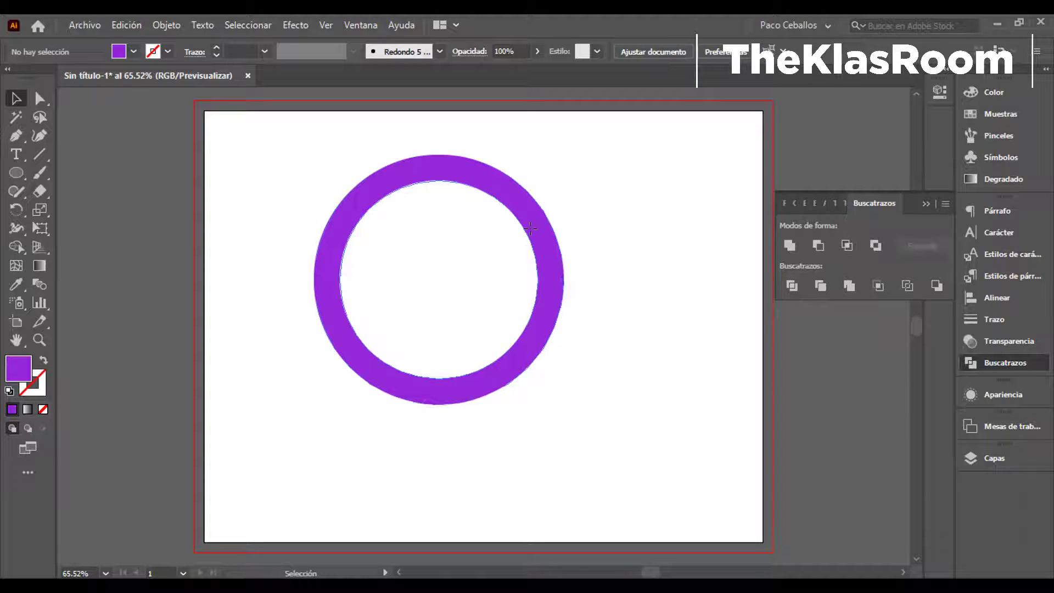
left_click(530, 228)
key("a")
key("v")
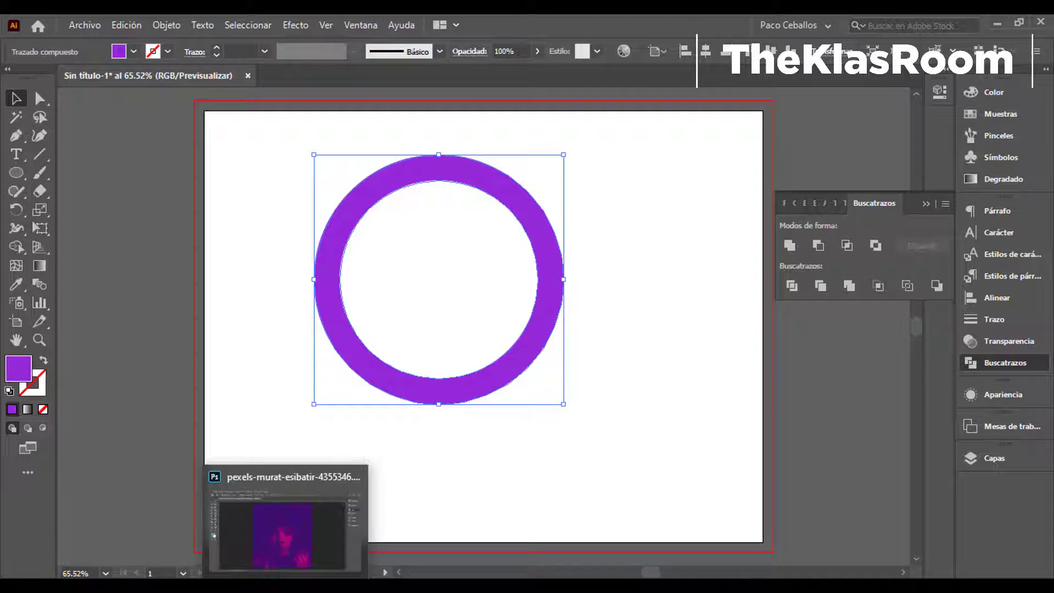
left_click(287, 527)
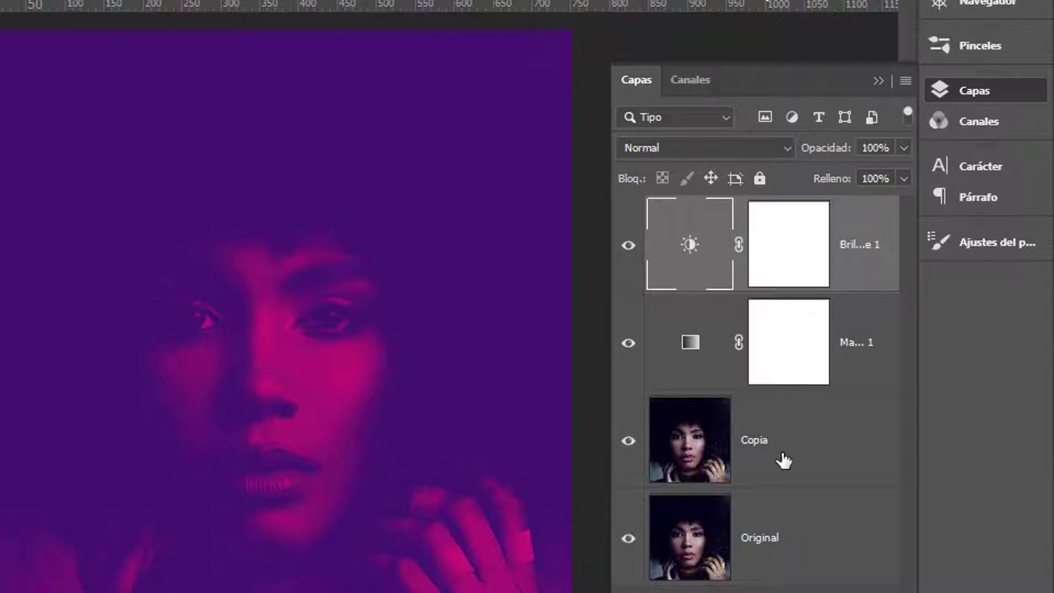
Paste the ring above Copia as a smart object and place it in the upper-left corner
left_click(783, 460)
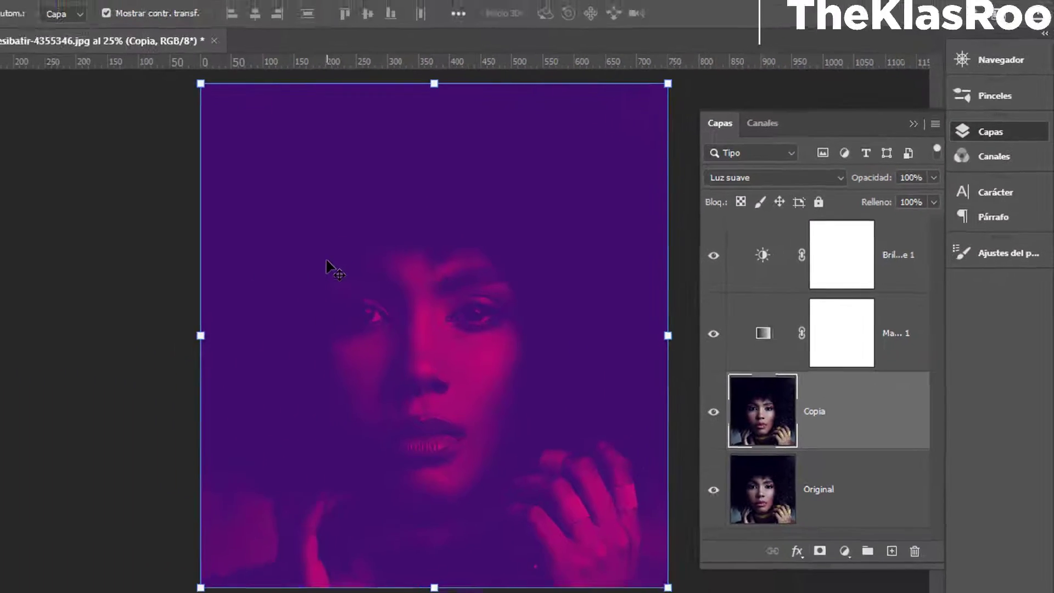
key("ctrl+v")
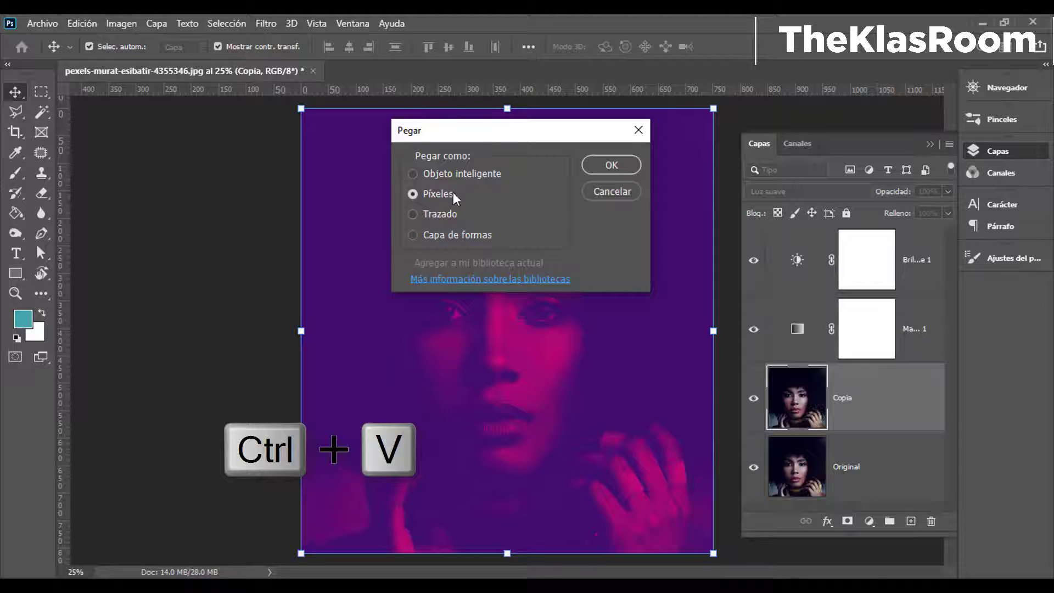
left_click(425, 173)
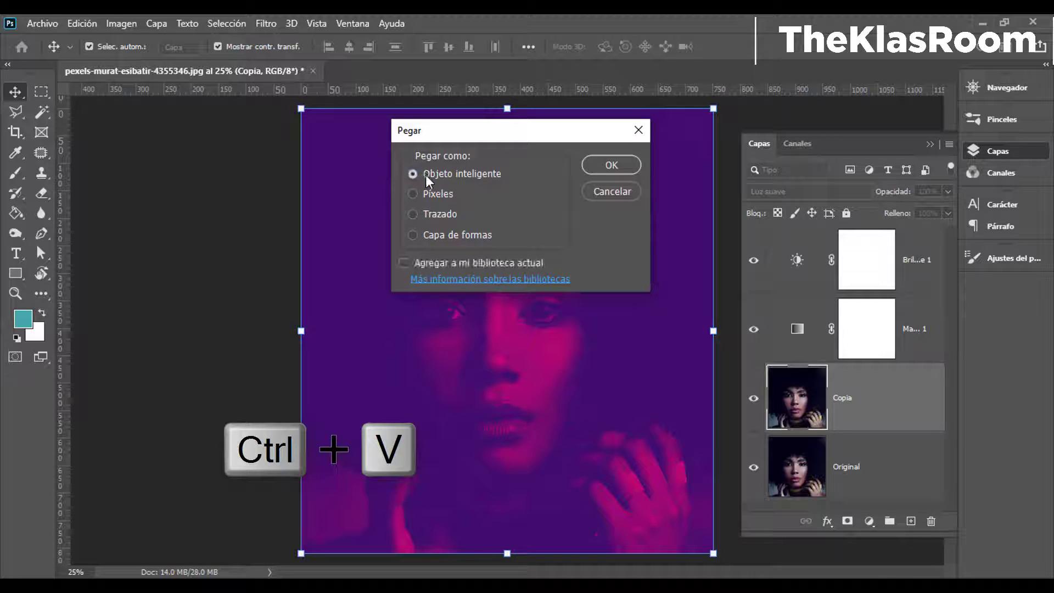
left_click(615, 162)
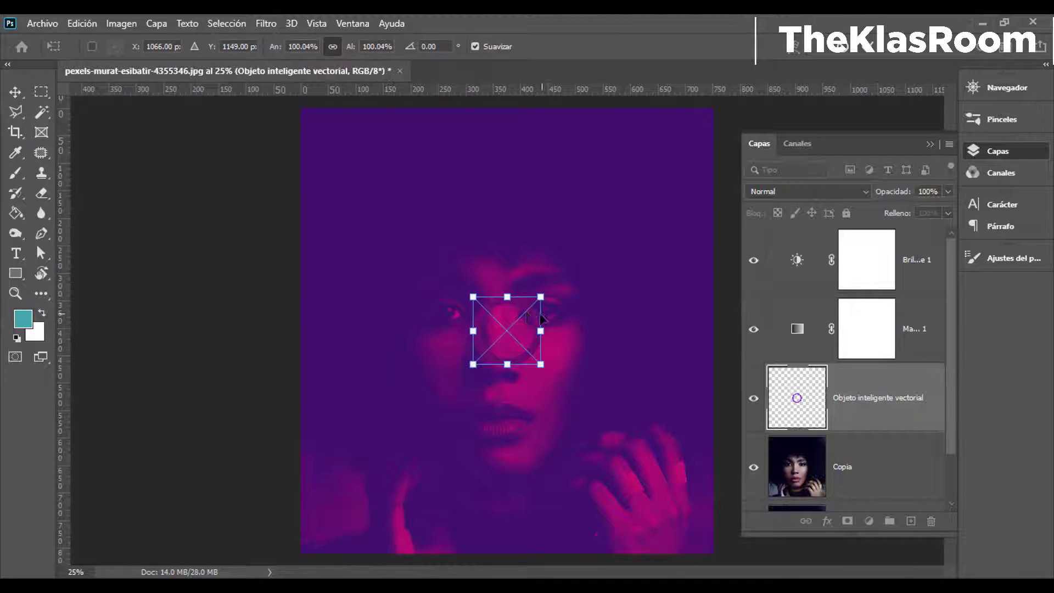
mouse_move(538, 325)
left_mouse_down()
mouse_move(387, 173)
mouse_move(394, 179)
left_mouse_up()
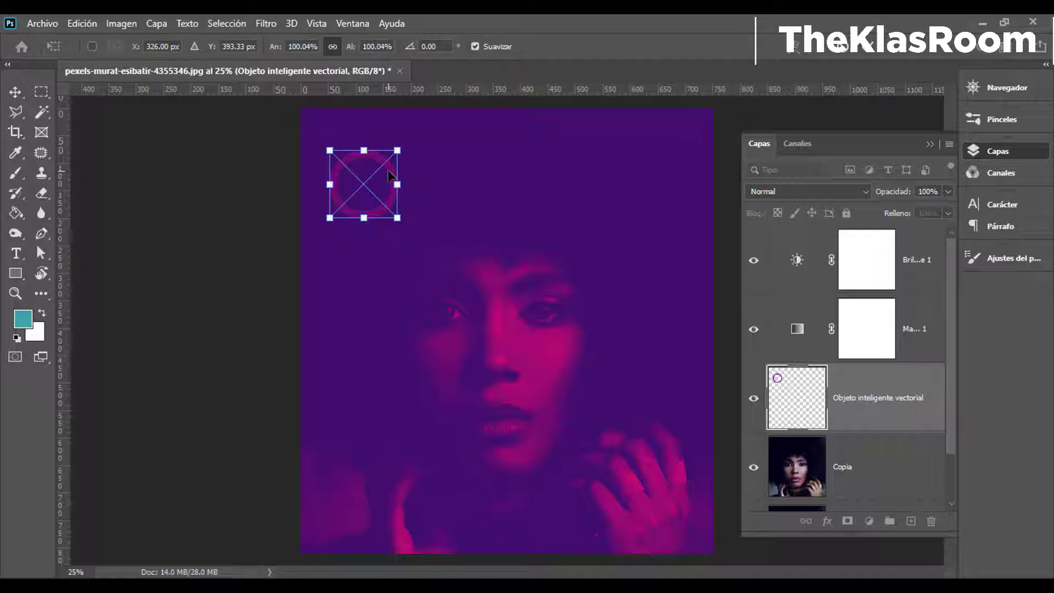
key("Return")
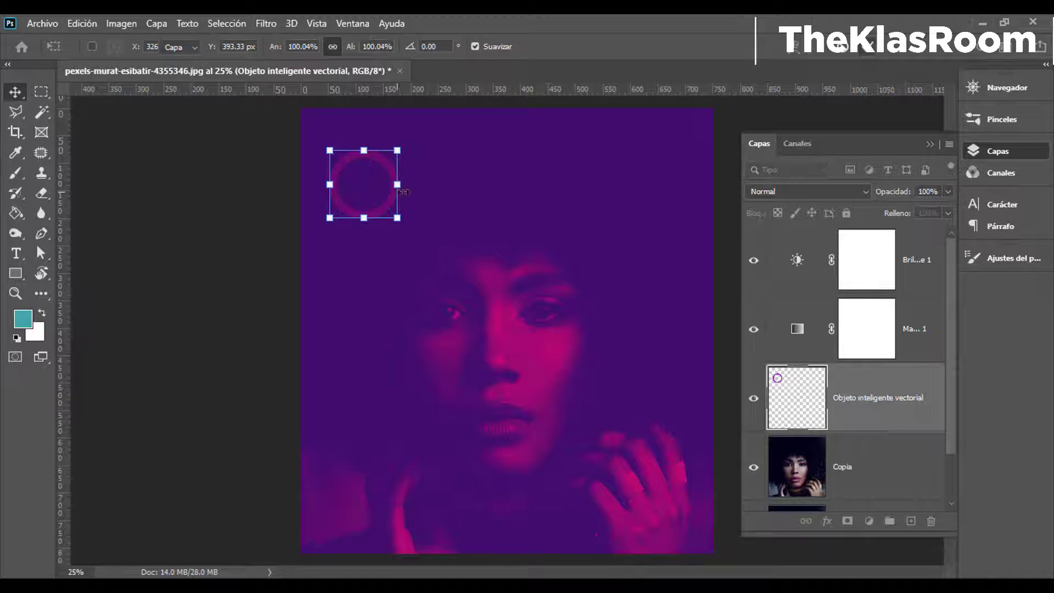
Duplicate the ring and spread the copies down the portrait's left side
key("ctrl+j")
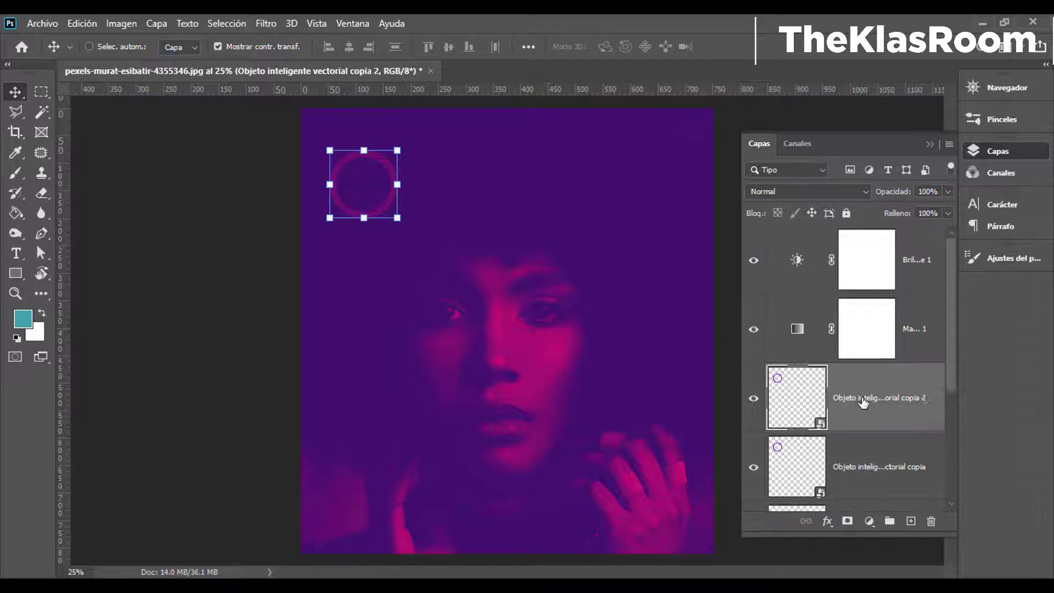
key("ctrl+j")
key("ctrl+j")
mouse_move(380, 167)
left_mouse_down()
mouse_move(381, 473)
mouse_move(380, 464)
left_mouse_up()
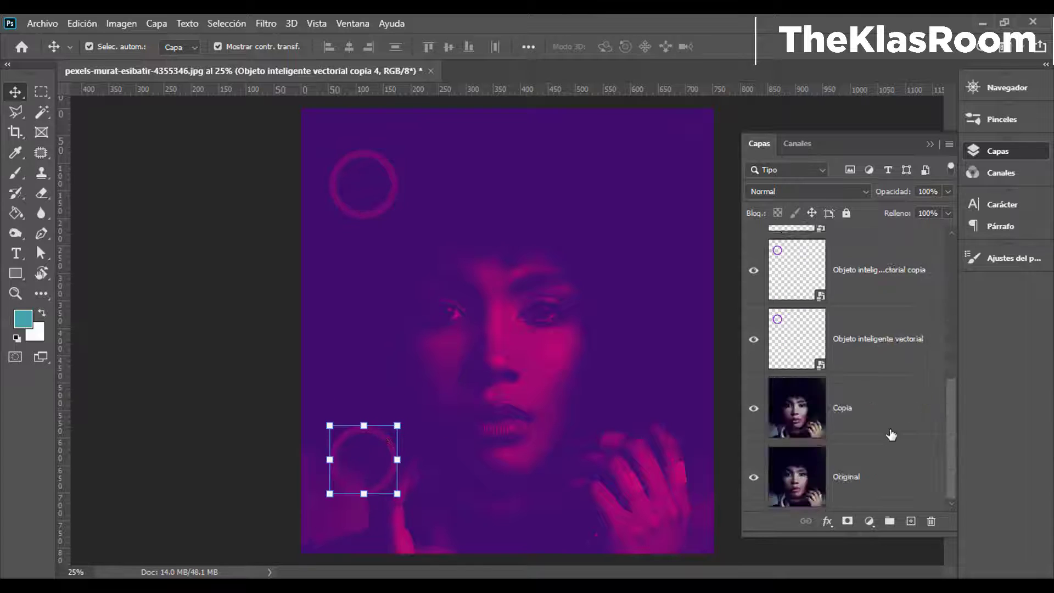
left_click_drag(384, 164, 384, 351)
left_click(384, 165)
left_click_drag(384, 164, 384, 258)
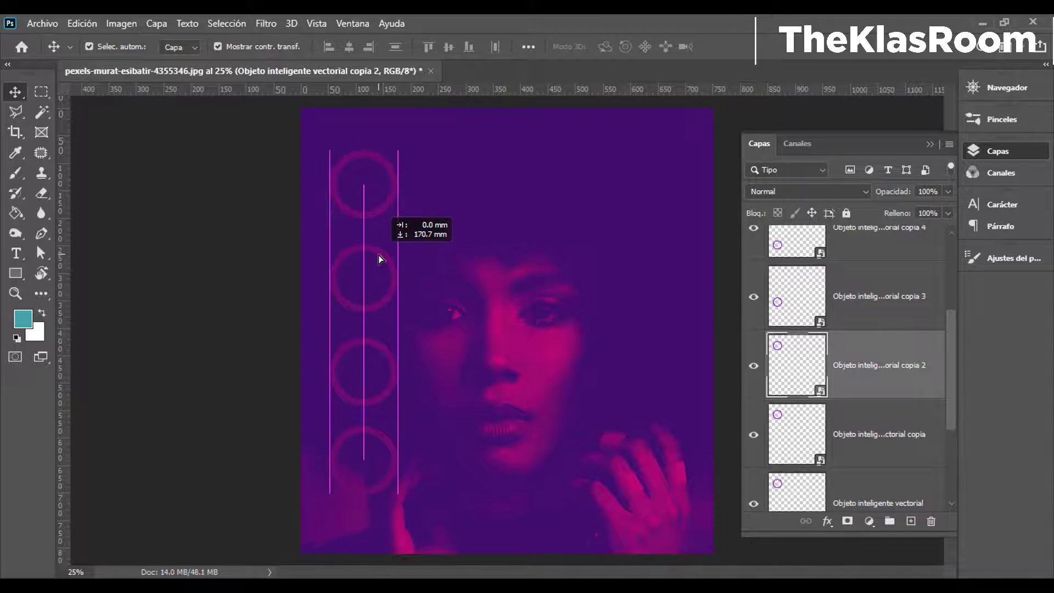
left_click(881, 266)
scroll(881, 265, "down", 2)
left_click(880, 297)
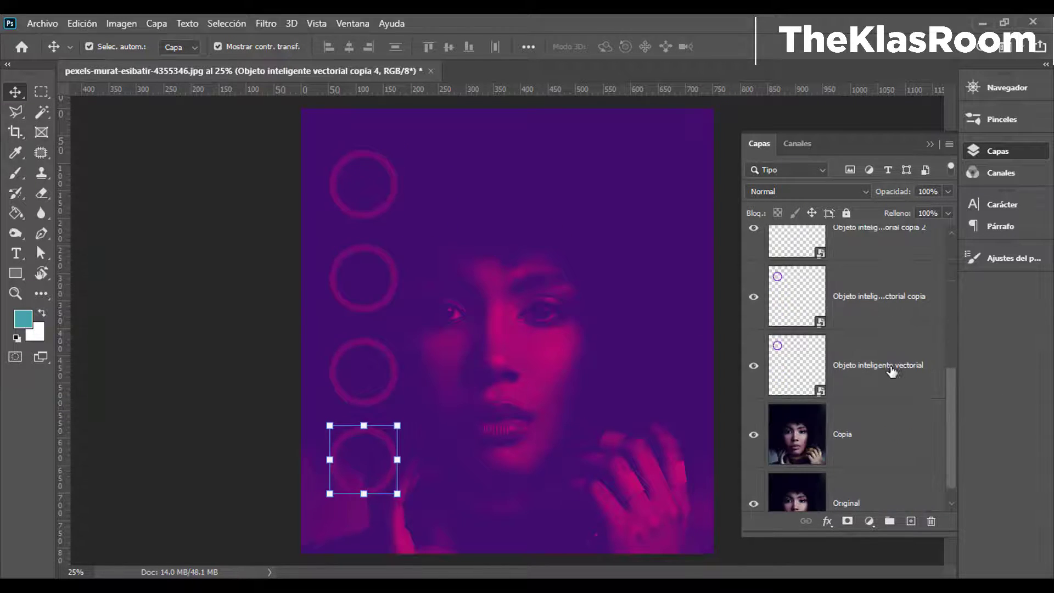
left_click_drag(384, 455, 384, 540)
Select all ring layers and group them as aros
scroll(944, 291, "up", 4)
left_click(878, 365, "shift")
scroll(881, 329, "down", 2)
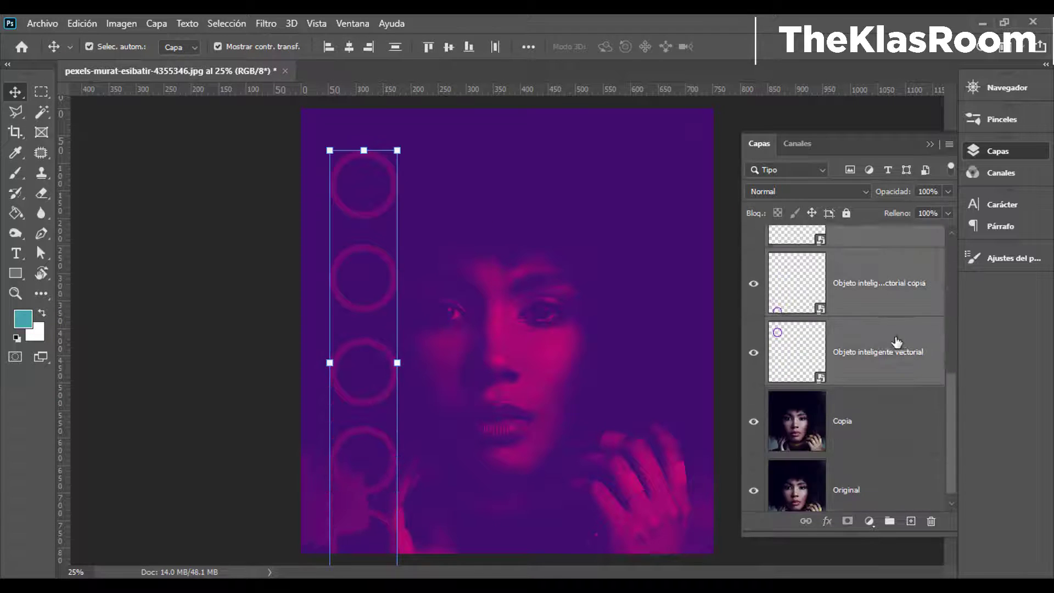
right_click(942, 275)
key("Escape")
scroll(899, 357, "up", 2)
key("ctrl+g")
double_click(819, 363)
type("aR")
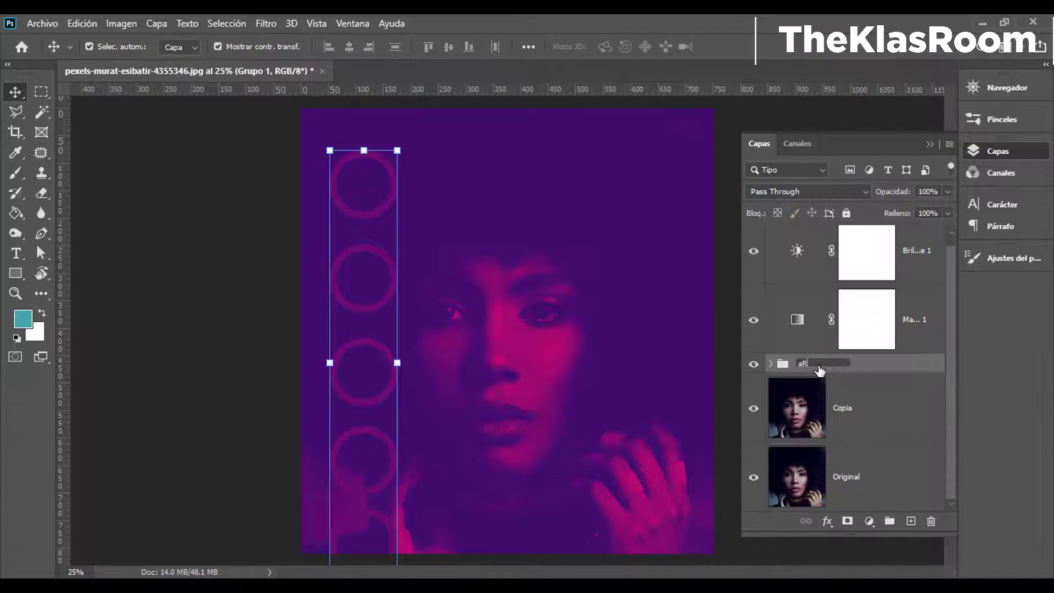
key("Return")
Scale the rings into a tighter column and move it into place
left_click(770, 364)
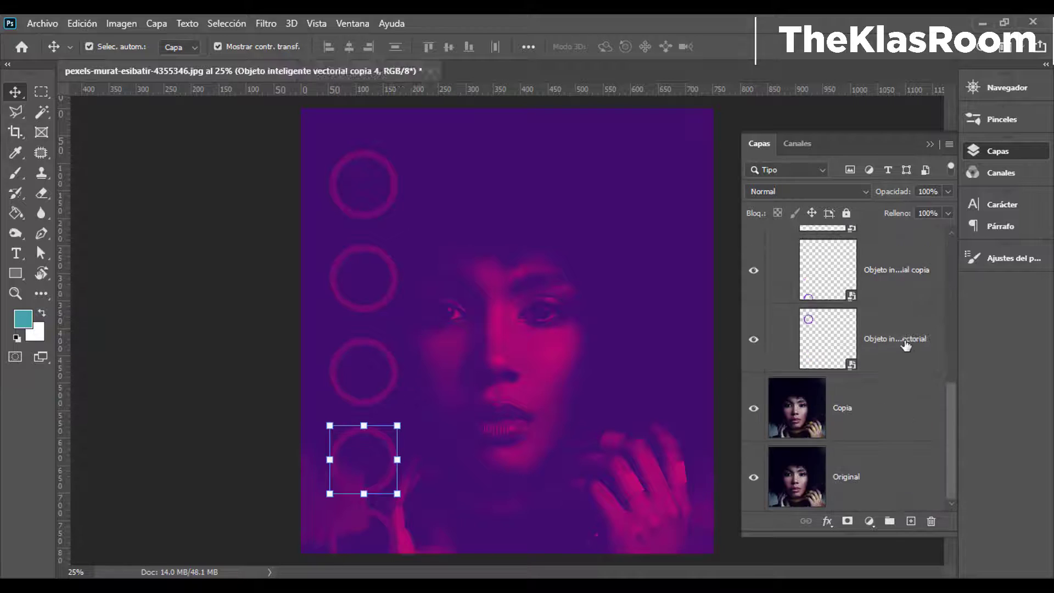
left_click_drag(362, 458, 394, 257)
left_click_drag(351, 122, 352, 193)
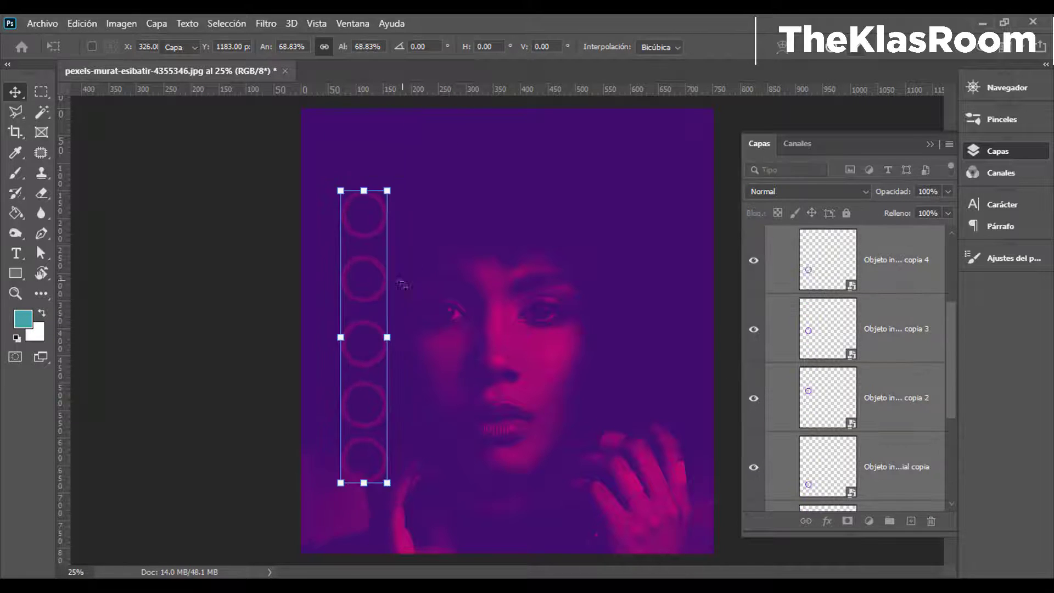
key("Return")
left_click_drag(329, 316, 361, 284)
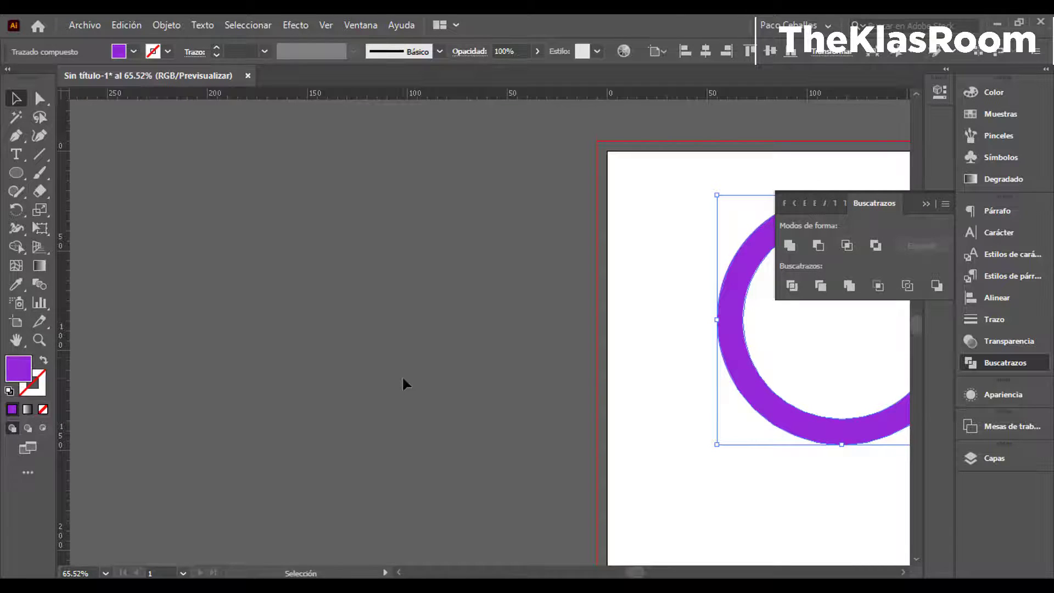
Draw a small near-white circle on the pasteboard left of the artboard
key("ctrl+1")
key("l")
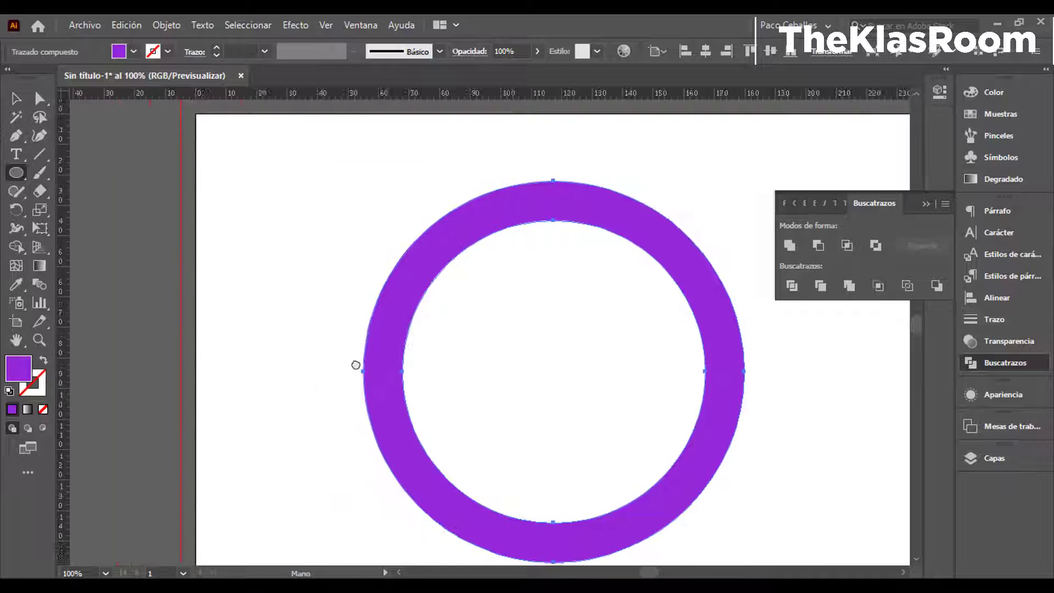
left_click_drag(355, 365, 759, 356)
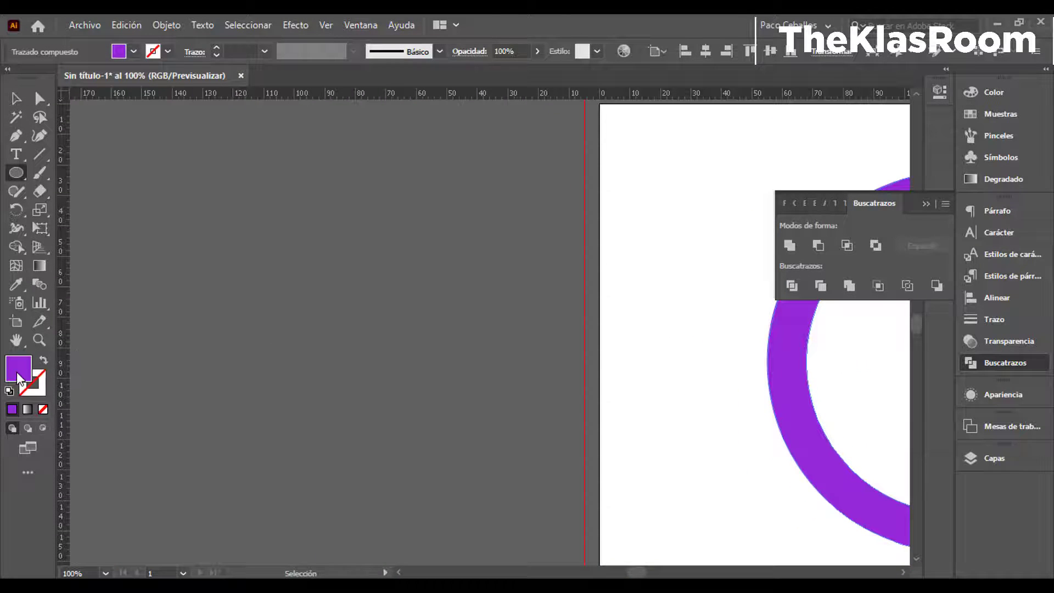
left_click_drag(563, 192, 562, 168)
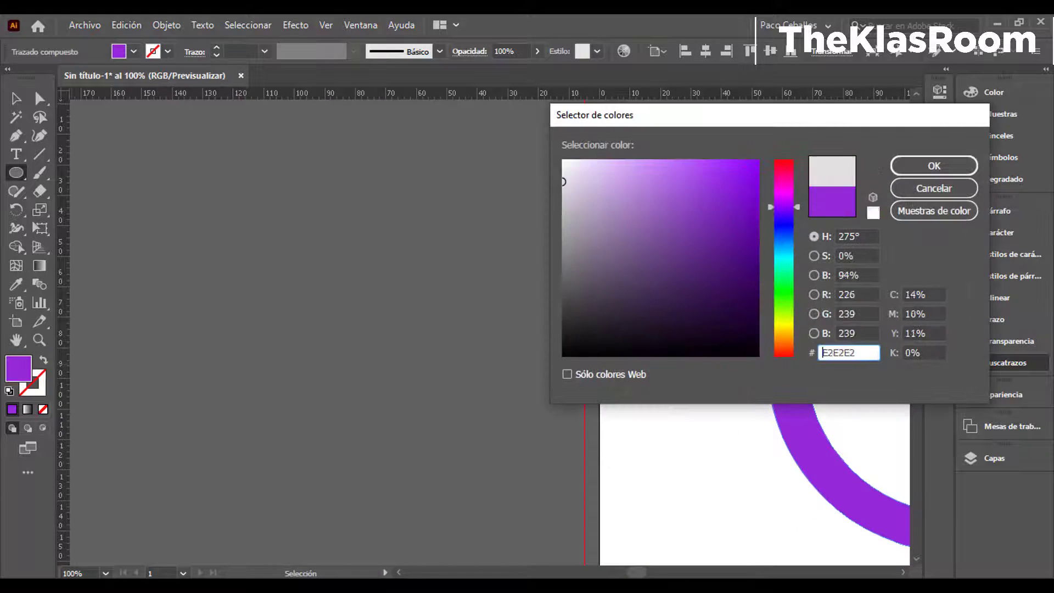
left_click(917, 168)
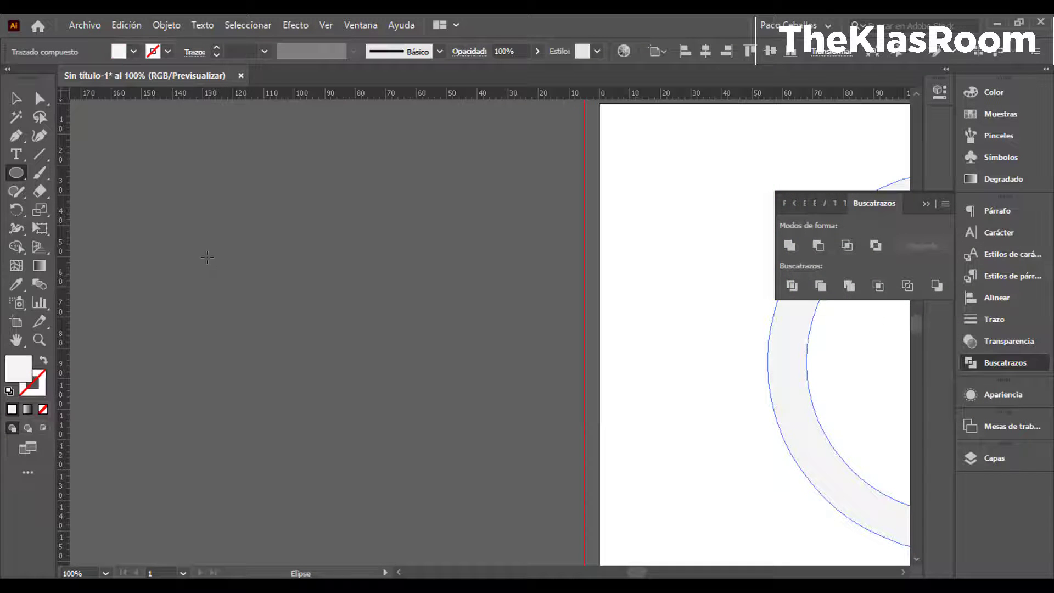
mouse_move(206, 257)
left_mouse_down()
mouse_move(243, 278)
mouse_move(220, 268)
left_mouse_up()
Copy the circle to its right and repeat with Ctrl+D to build an evenly spaced row
key("ctrl+plus")
key("ctrl+plus")
key("ctrl+plus")
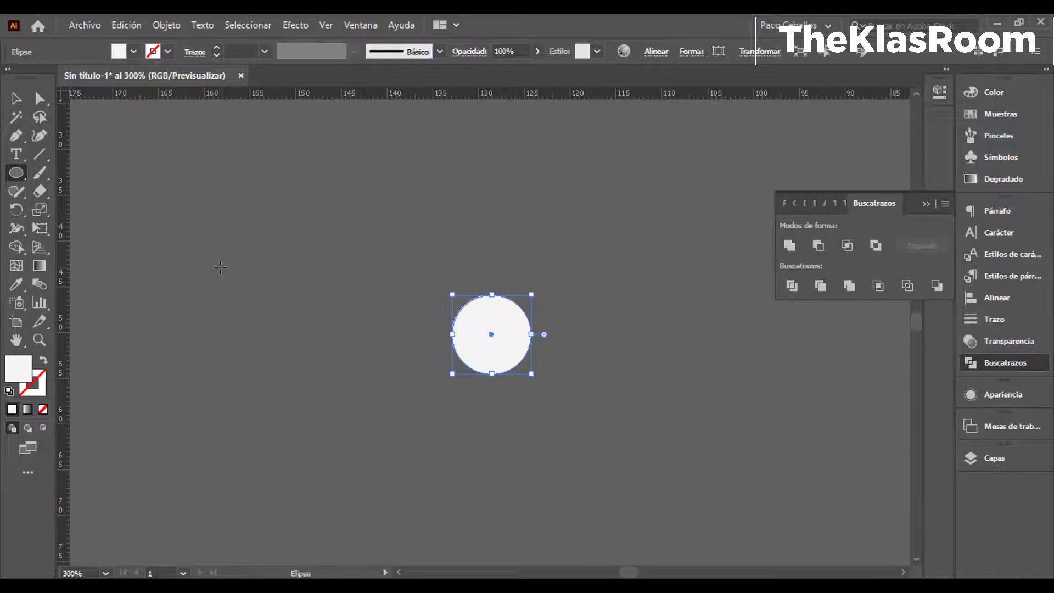
mouse_move(537, 392)
left_mouse_down()
mouse_move(473, 362)
mouse_move(541, 347)
left_mouse_up()
key("v")
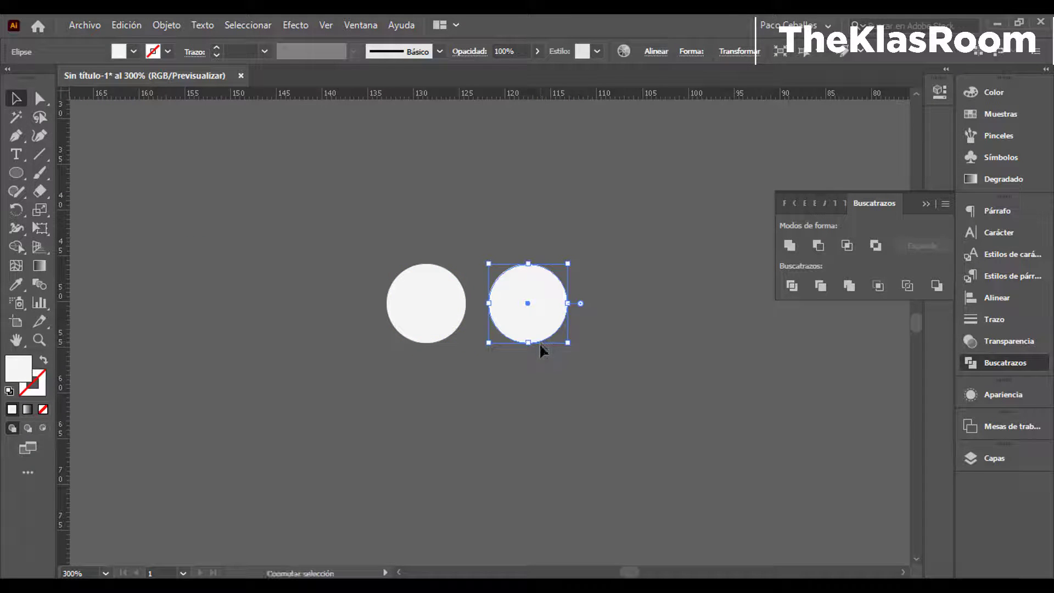
key("ctrl+d")
key("ctrl+d")
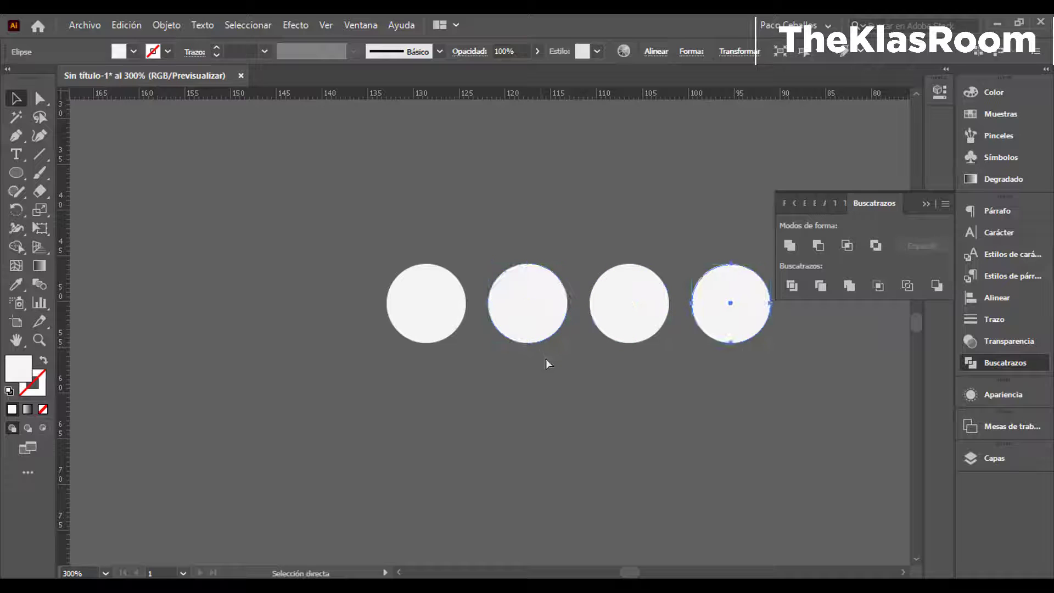
key("ctrl+d")
key("ctrl+minus")
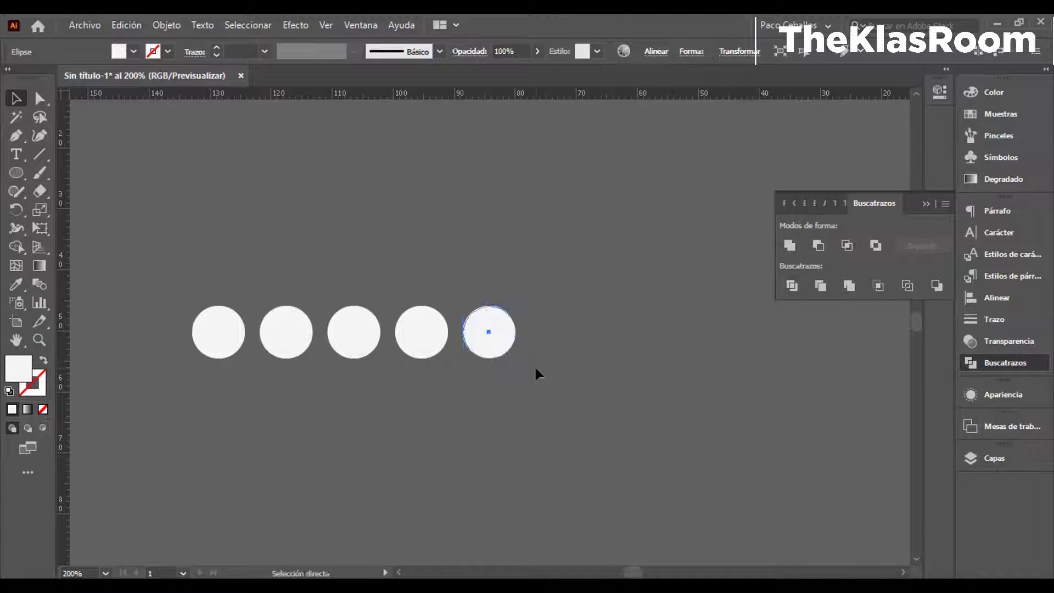
key("ctrl+d")
key("ctrl+d")
key("ctrl+d")
key("ctrl+d")
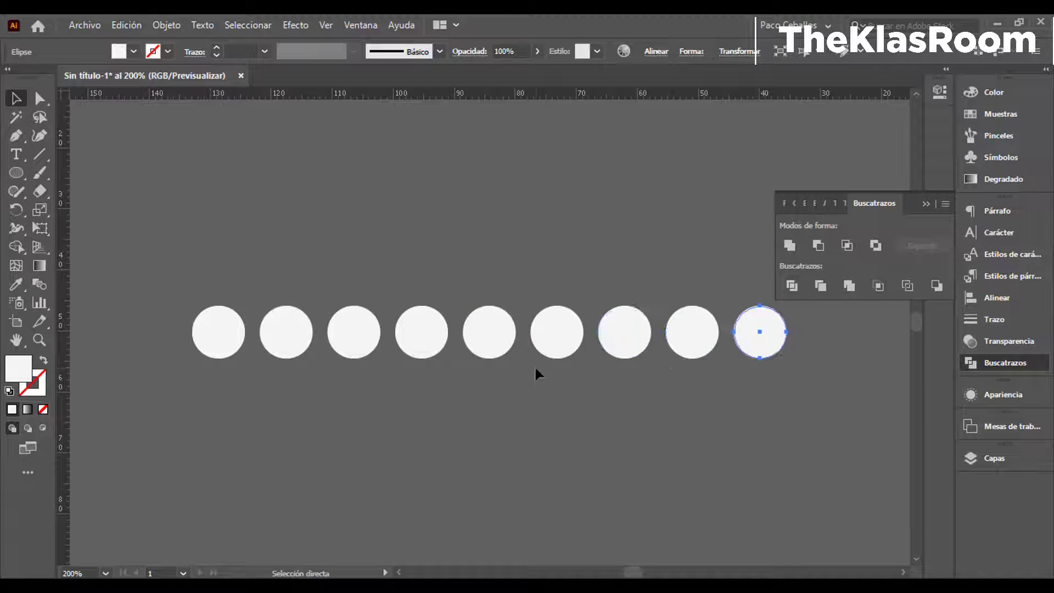
key("ctrl+d")
key("ctrl+d")
key("ctrl+minus")
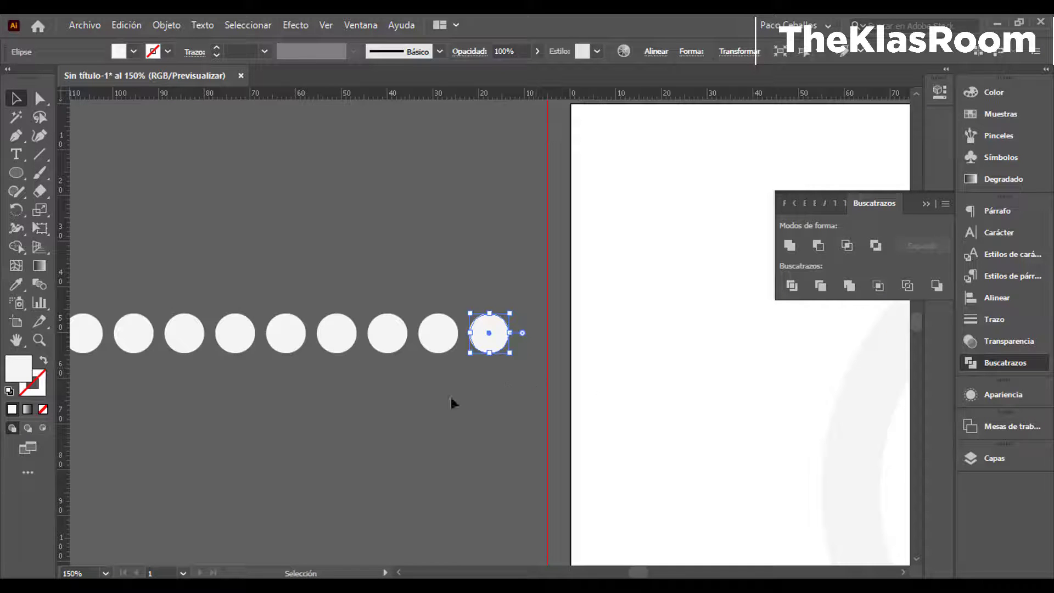
Select all eleven circles and group them
left_click_drag(452, 403, 647, 388)
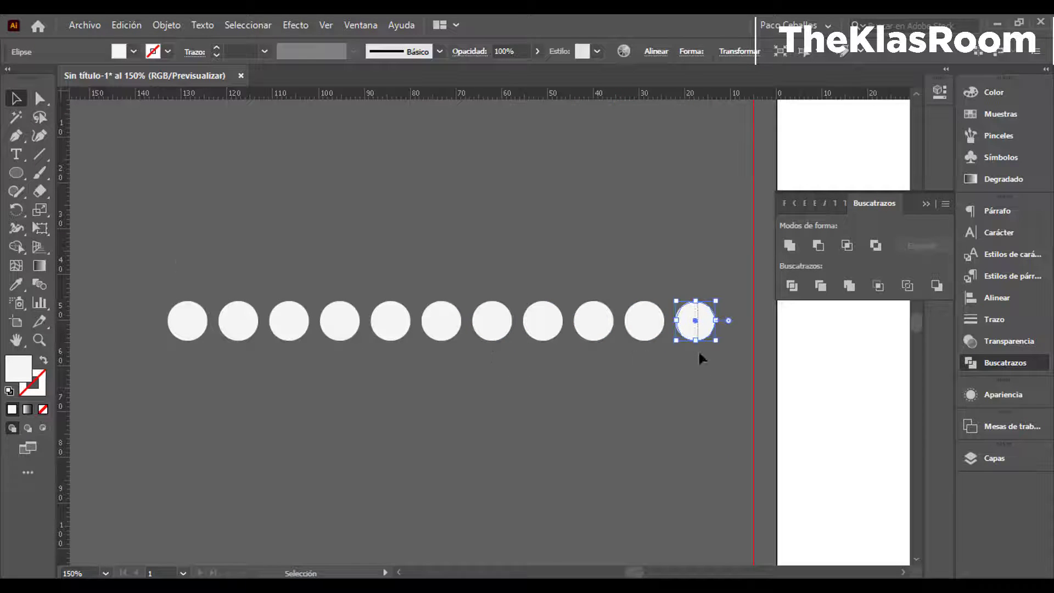
key("ctrl+a")
key("ctrl+g")
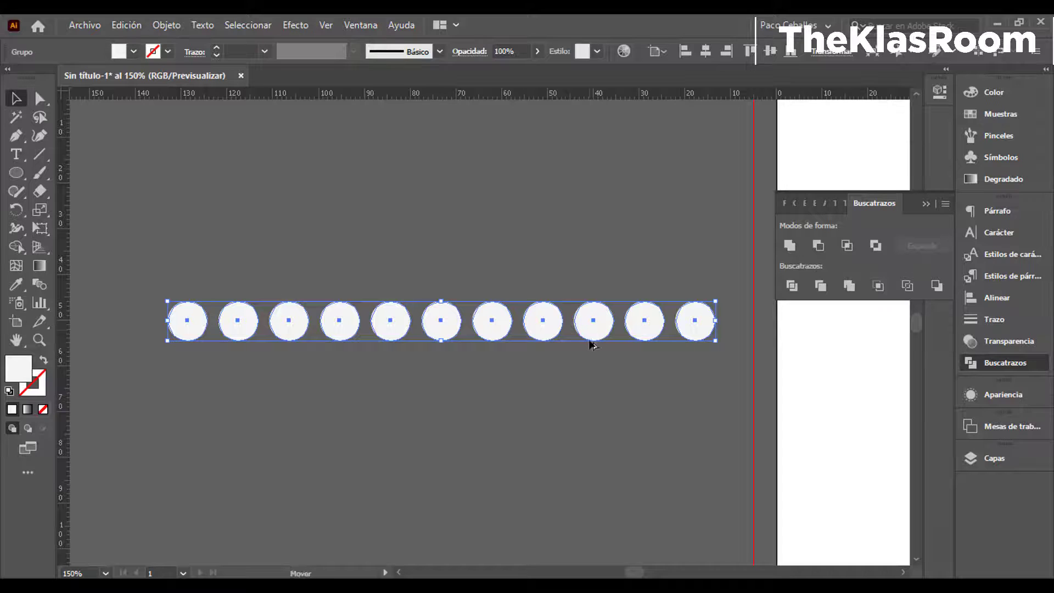
Copy the circle row downward and repeat it with Ctrl+D to build several rows
left_click_drag(590, 345, 588, 388)
key("ctrl+minus")
key("ctrl+minus")
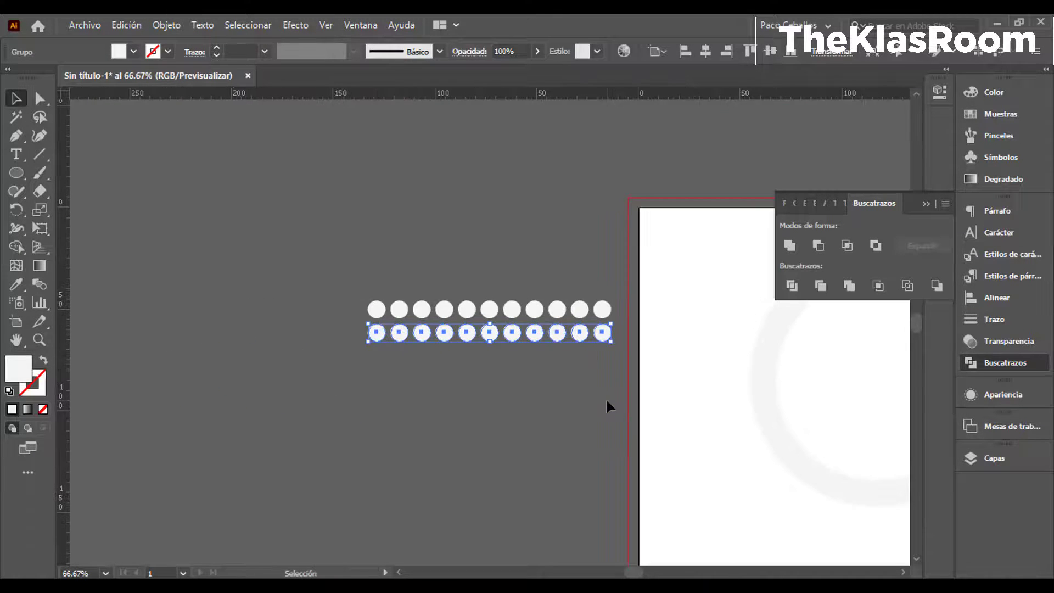
key("ctrl+d")
key("ctrl+d")
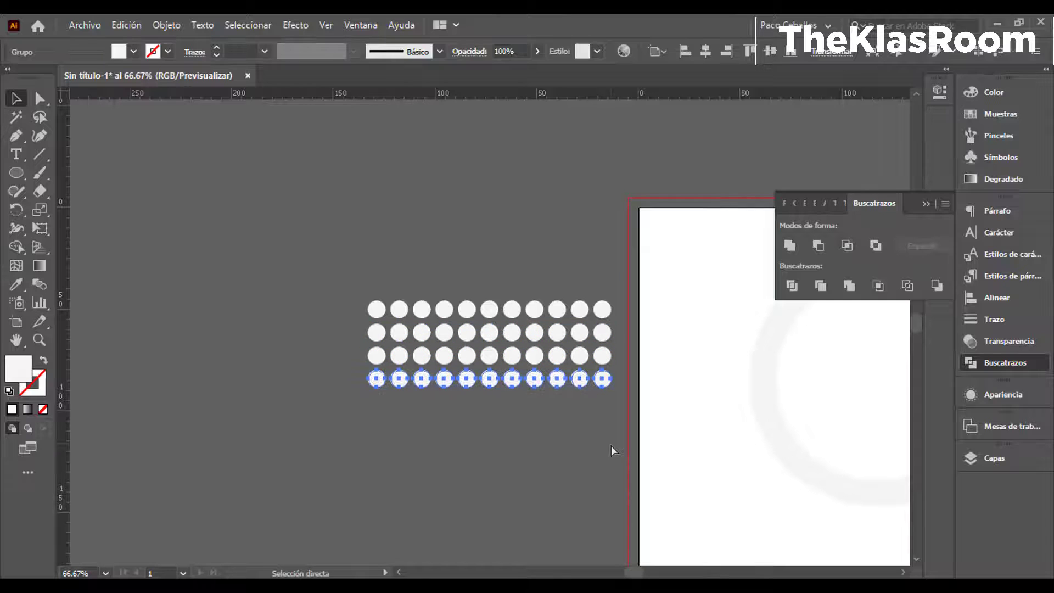
key("ctrl+d")
key("ctrl+d")
key("ctrl+d")
key("ctrl+d")
key("ctrl+d")
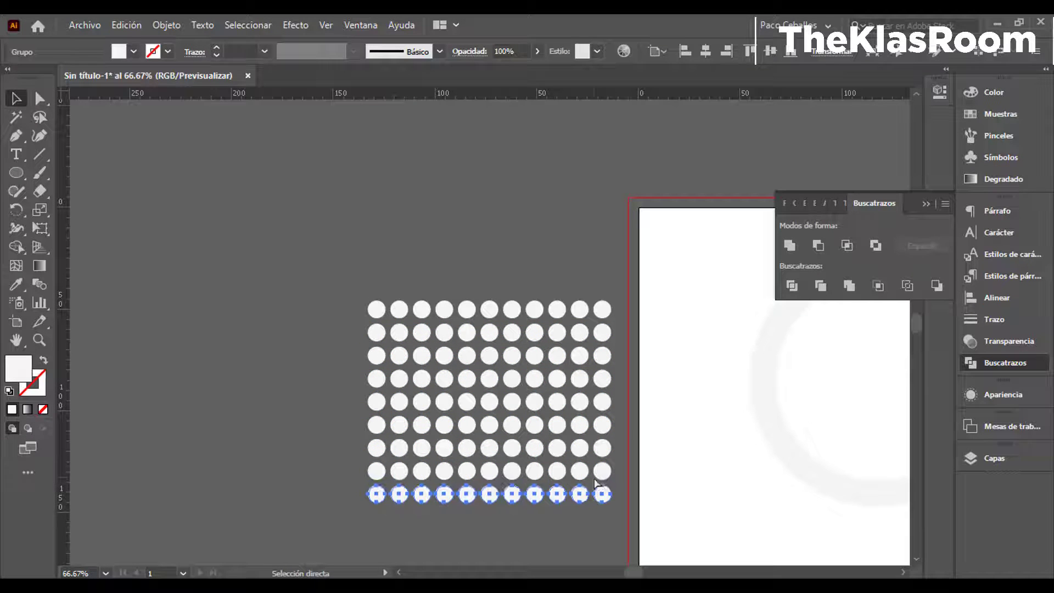
key("ctrl+d")
key("ctrl+d")
key("ctrl+d")
scroll(352, 341, "down", 3)
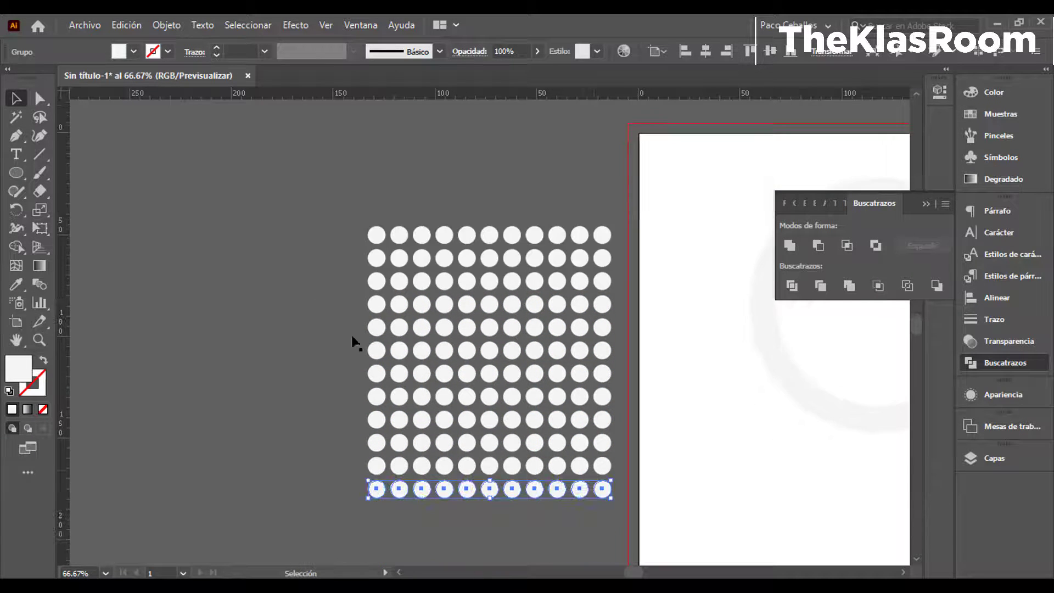
Select all the circle rows and Alt-drag a copy of the grid to the left
key("a")
key("ctrl+a")
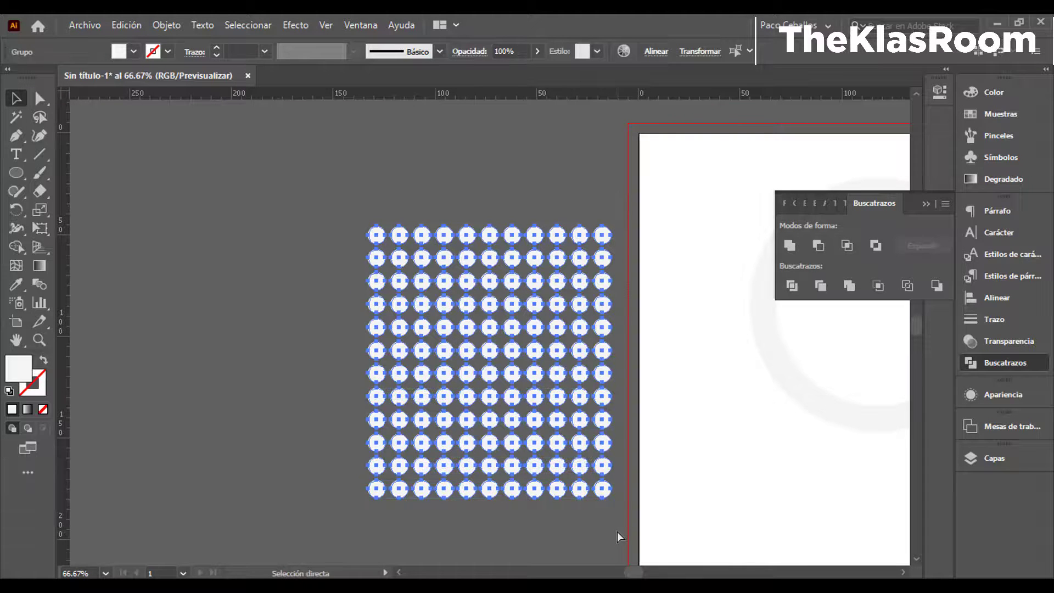
key("v")
mouse_move(600, 462)
left_mouse_down()
mouse_move(507, 434)
mouse_move(351, 428)
mouse_move(356, 446)
left_mouse_up()
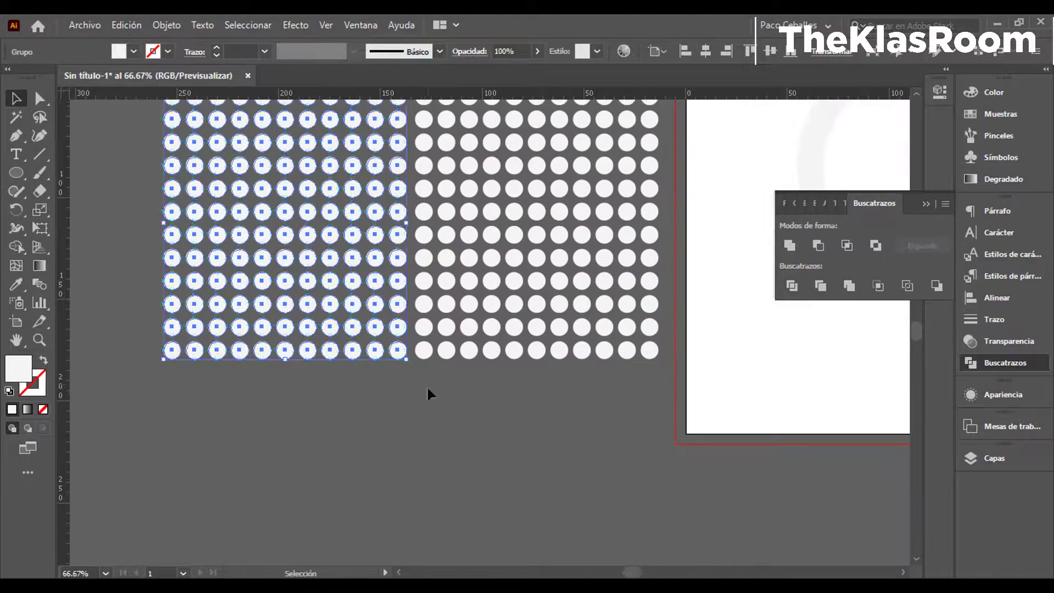
key("ctrl+minus")
Select both circle grids and copy them below, doubling the grid's height
left_click(551, 337, "shift")
scroll(515, 393, "down", 4)
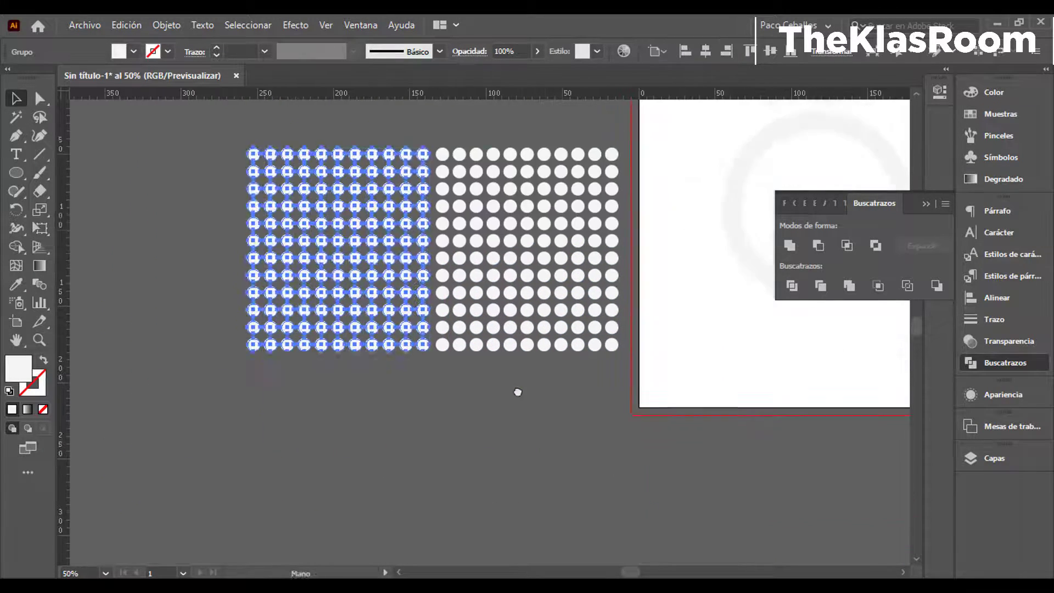
left_click_drag(542, 258, 550, 465)
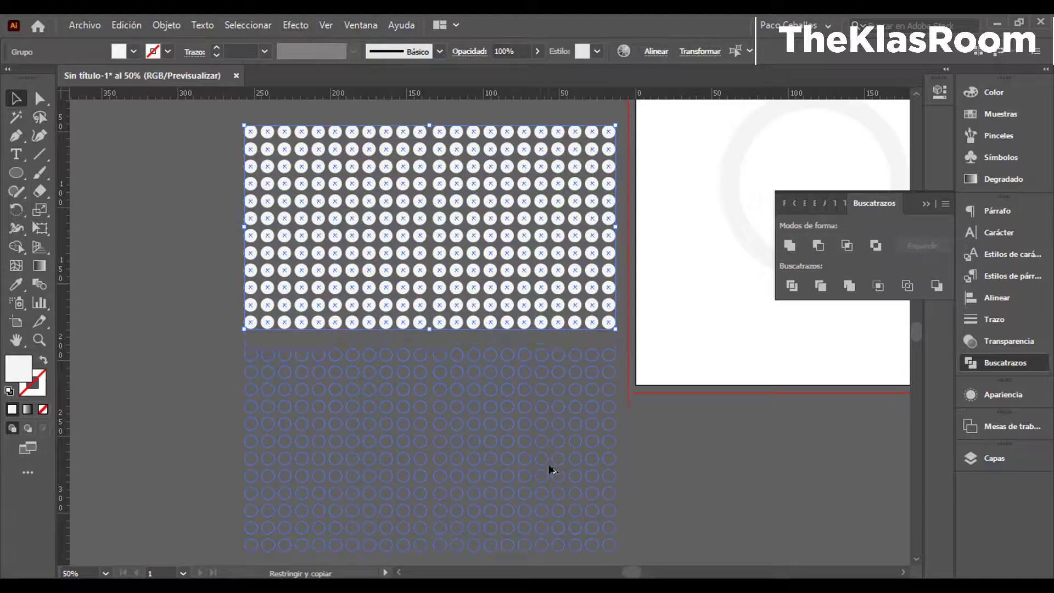
left_click(743, 494)
left_click_drag(216, 153, 627, 542)
left_click(166, 24)
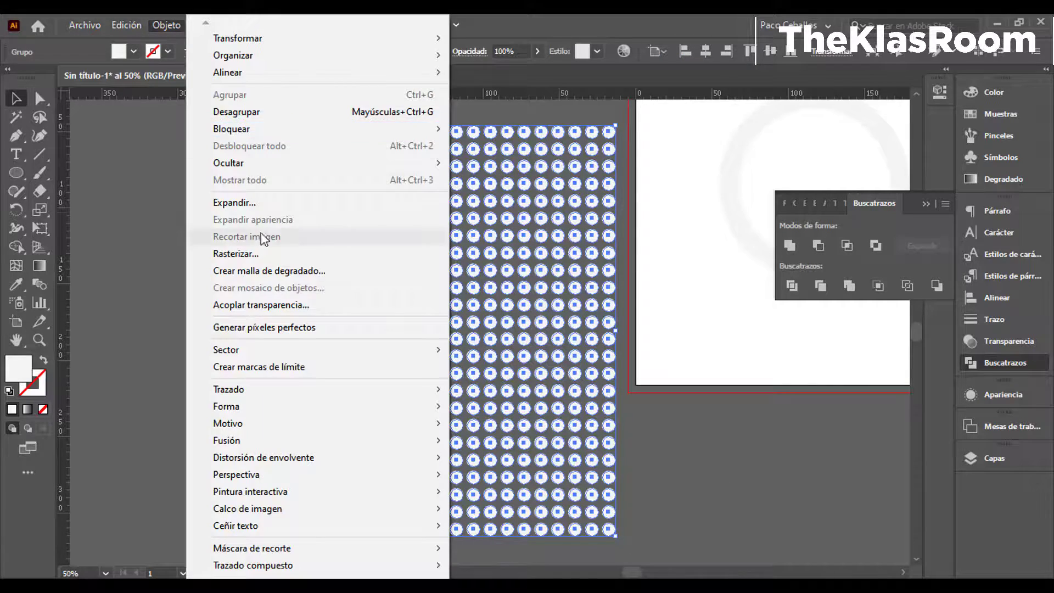
key("Escape")
left_click(849, 285)
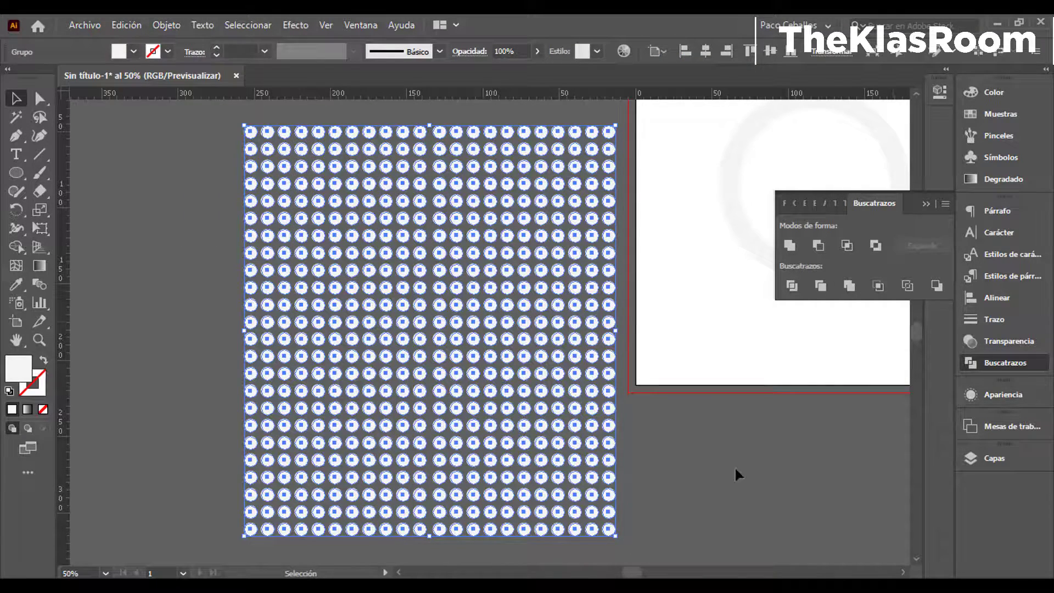
left_click(736, 473)
Scale the dot grid down and stack a copy below it as one tall column
mouse_move(305, 465)
left_mouse_down()
mouse_move(550, 182)
mouse_move(505, 246)
left_mouse_up()
left_click(565, 299)
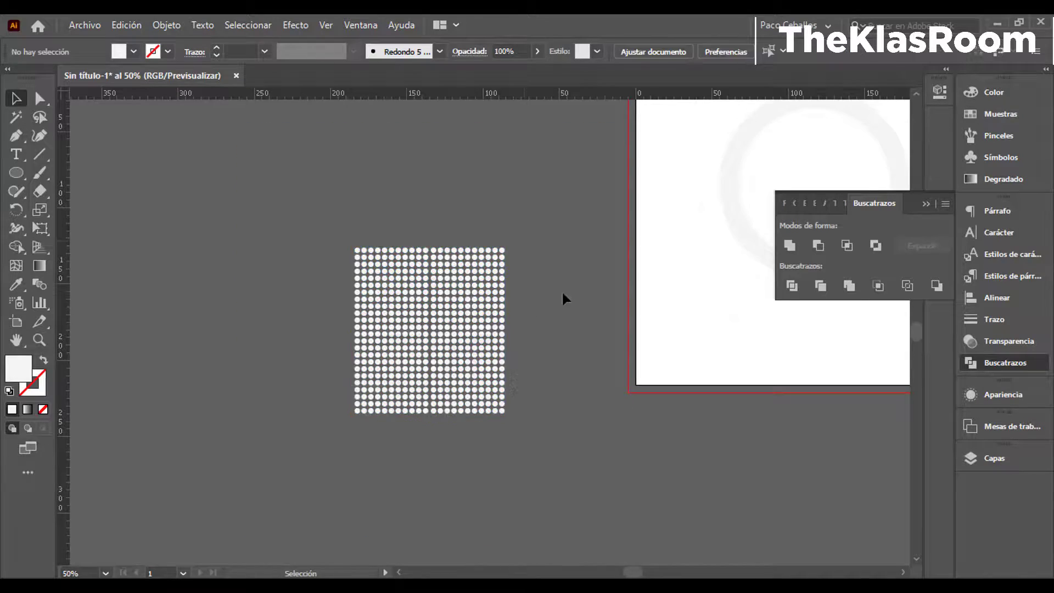
scroll(564, 298, "up", 3)
mouse_move(465, 367)
left_mouse_down()
mouse_move(516, 173)
mouse_move(510, 365)
mouse_move(511, 345)
left_mouse_up()
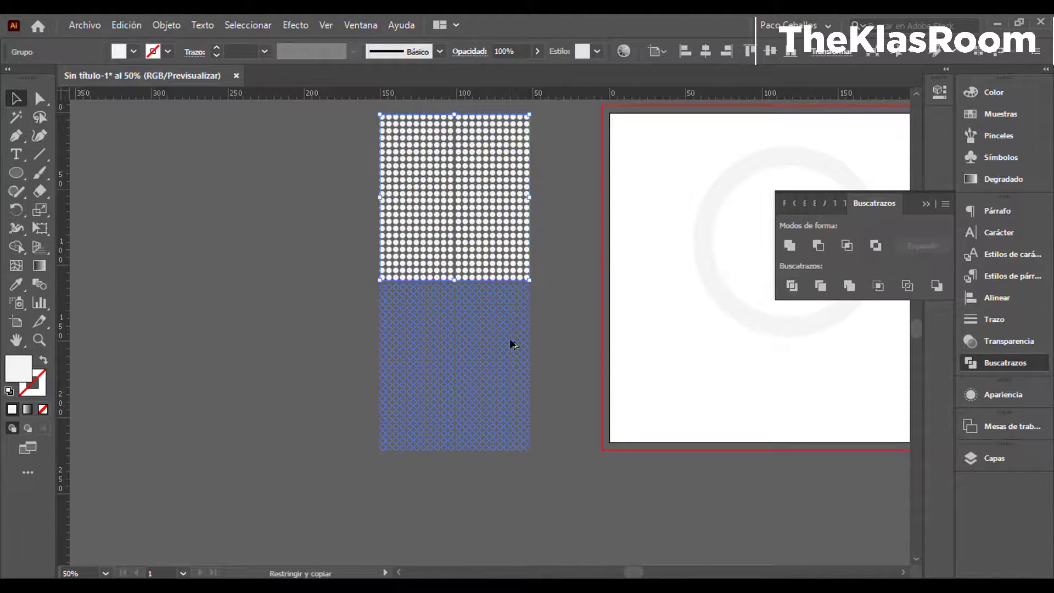
left_click(571, 346)
left_click(516, 340, "shift")
Merge the dot column, then collapse the aros group and select the Copia layer
left_click(849, 285)
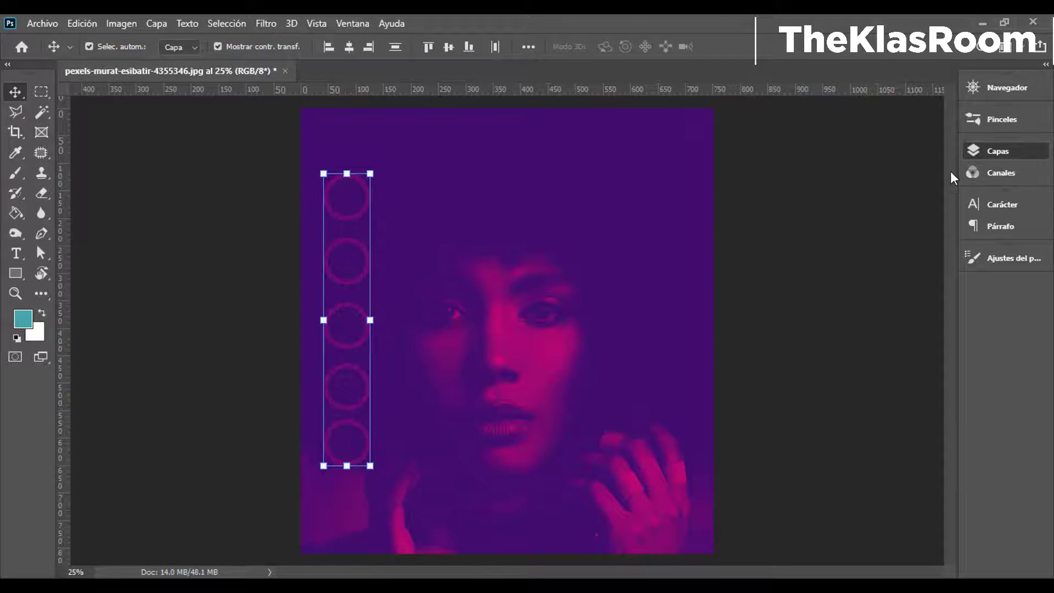
left_click(997, 151)
scroll(883, 382, "down", 5)
scroll(786, 396, "up", 5)
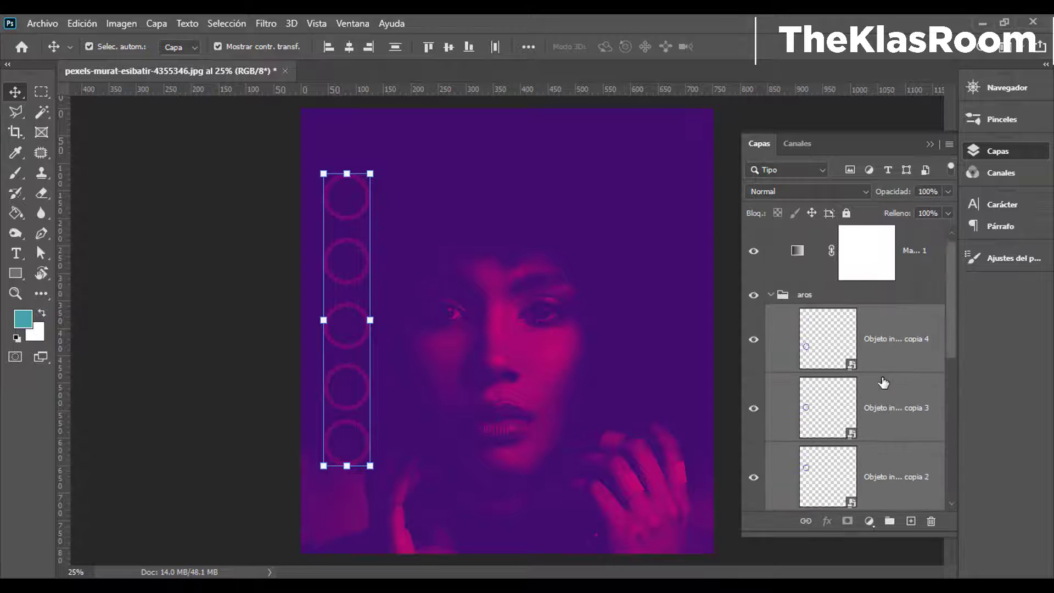
left_click(770, 375)
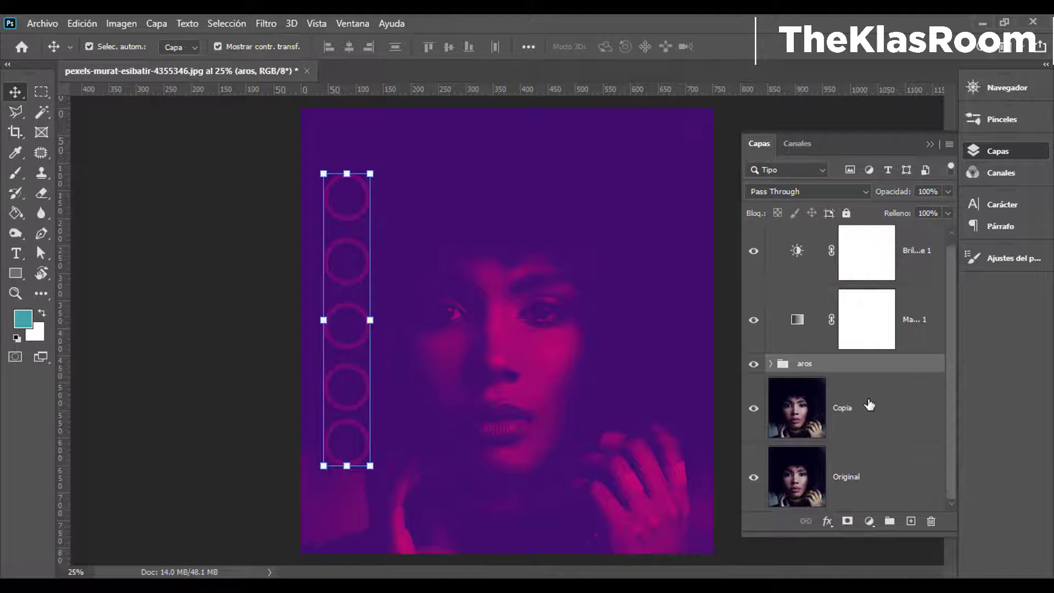
left_click(869, 427)
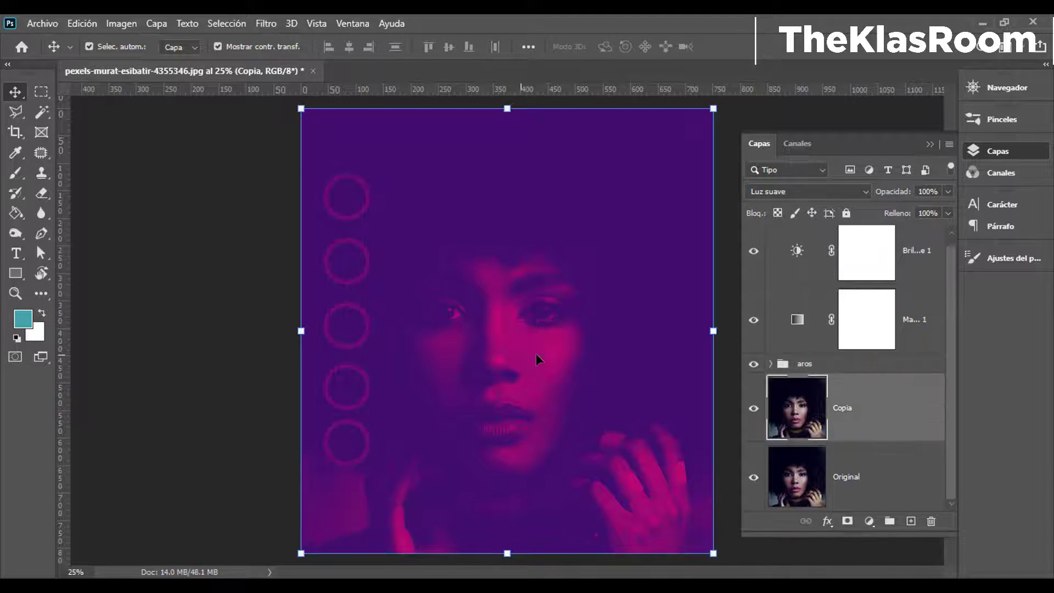
Paste the dot grid as a smart object, dismiss the invalid-PDF error, and paste again
key("ctrl+v")
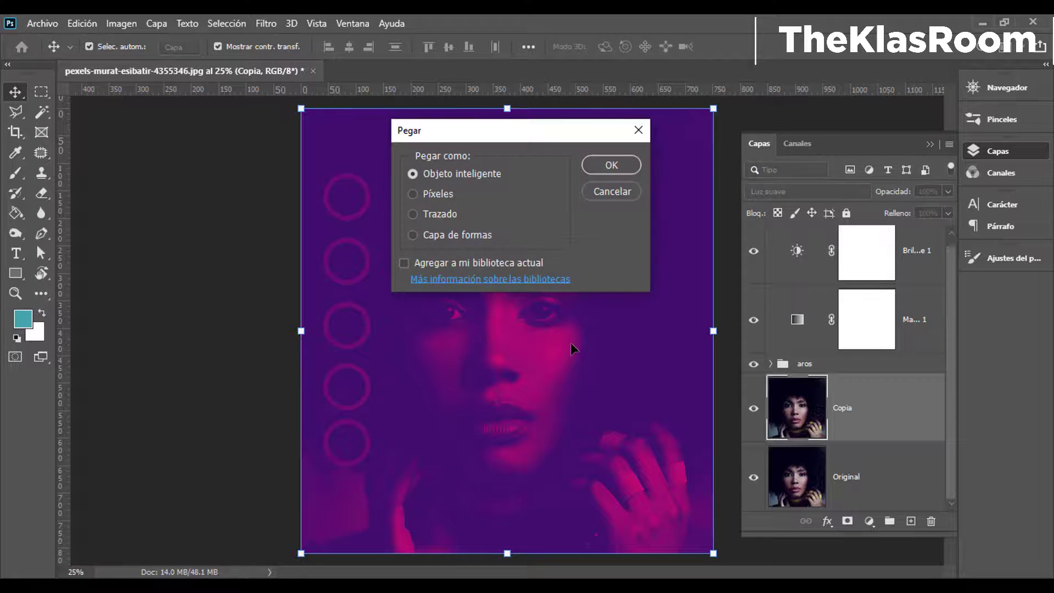
left_click(616, 163)
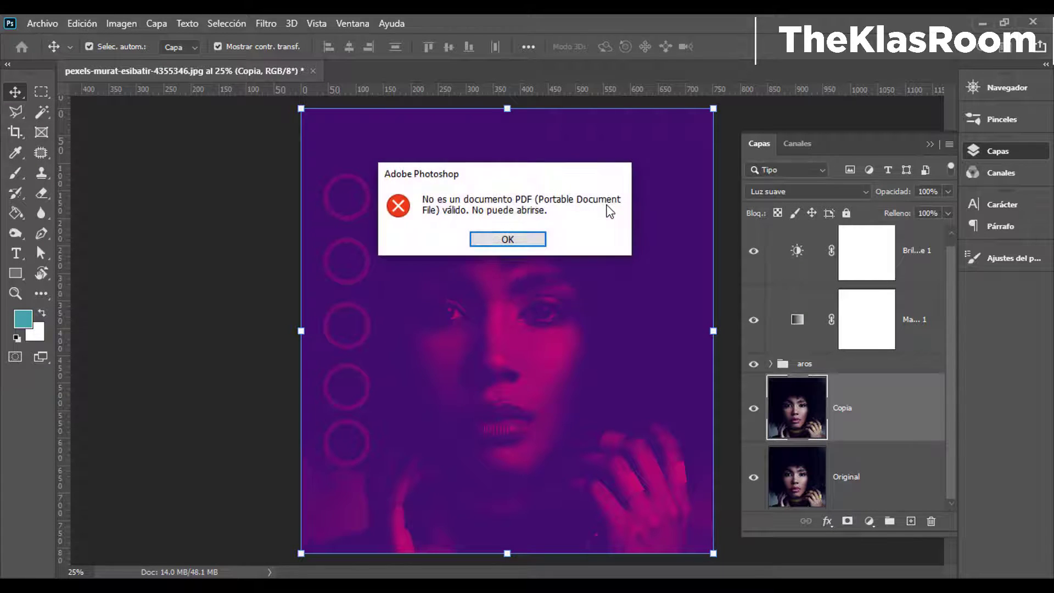
left_click(506, 240)
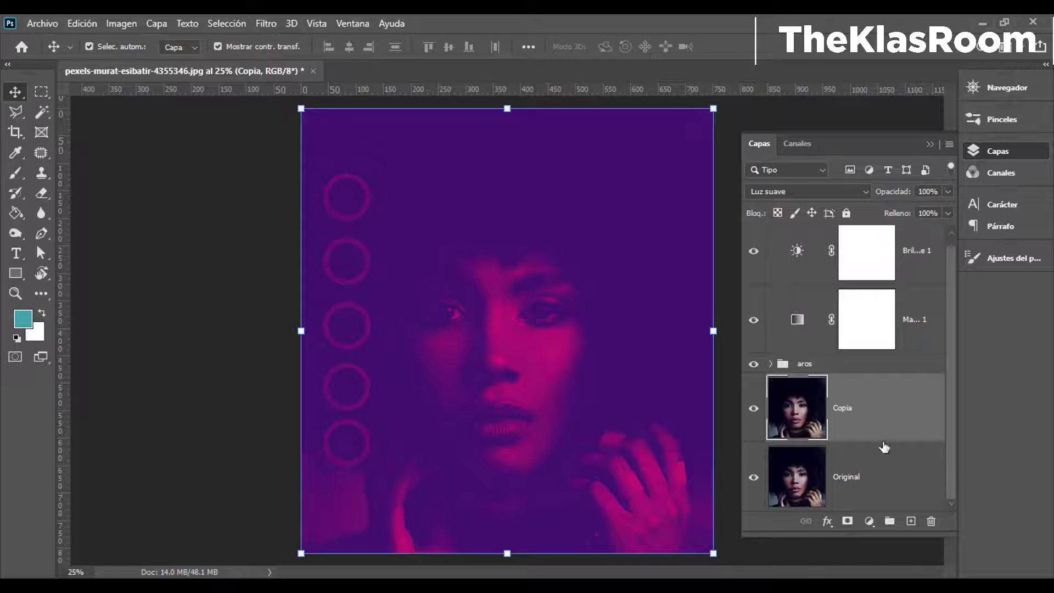
key("ctrl+v")
left_click(616, 165)
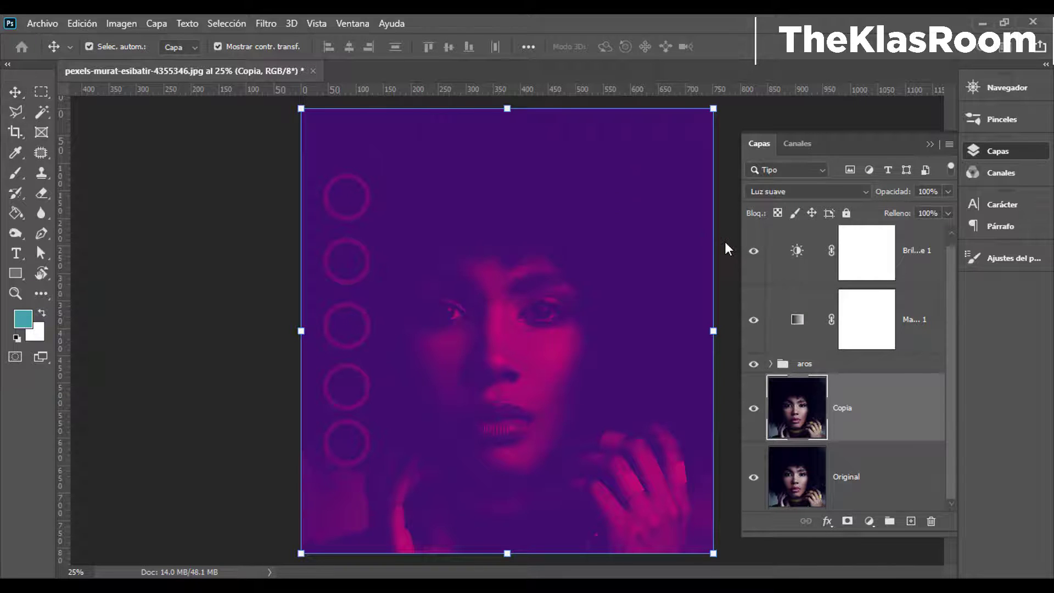
Enlarge the pasted dot grid to full poster height and move it left
left_click_drag(543, 394, 607, 553)
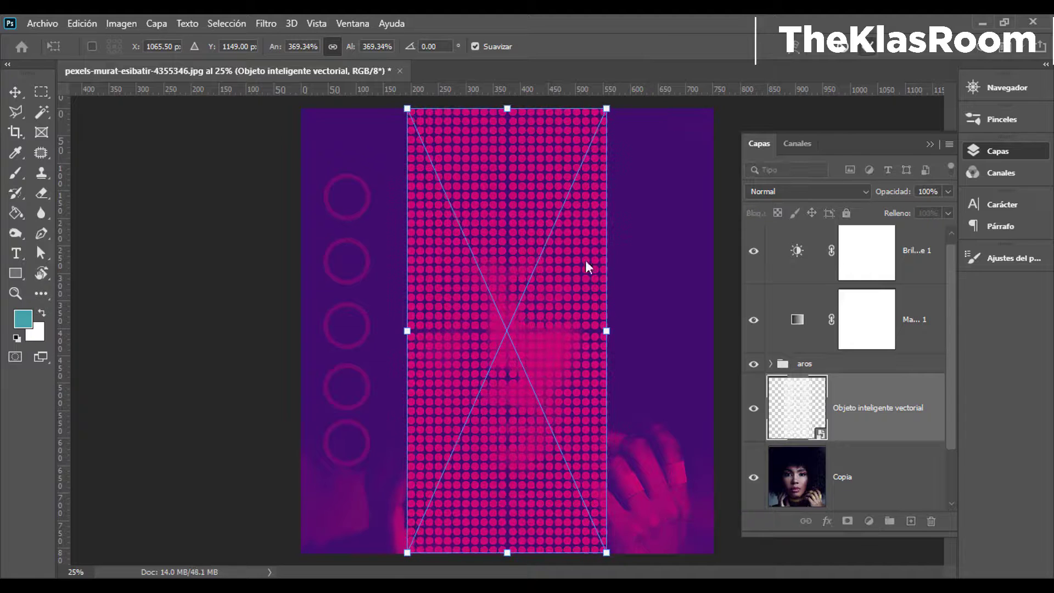
key("Return")
left_click_drag(584, 296, 461, 302)
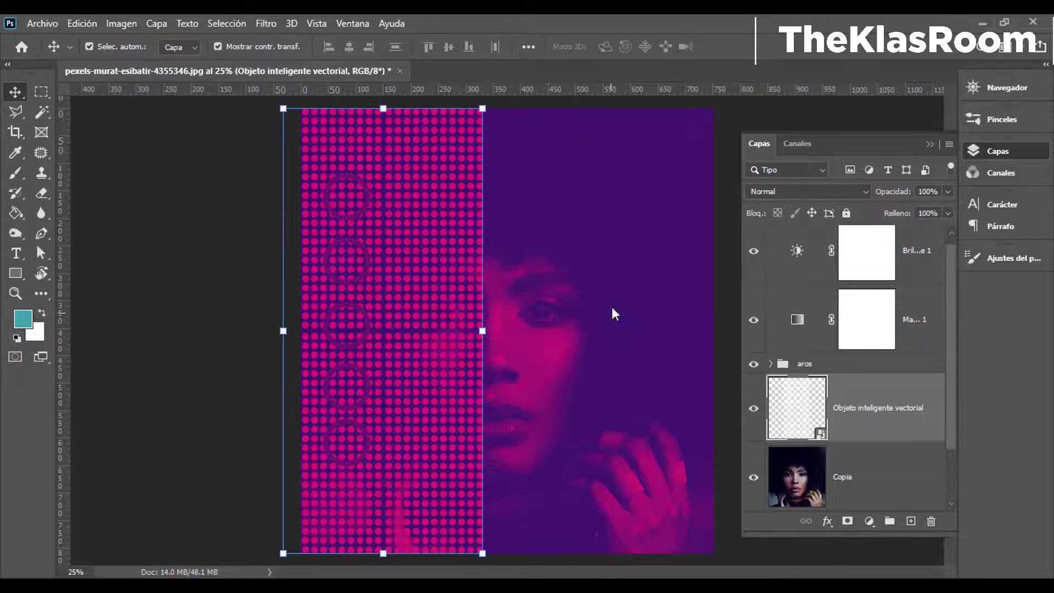
Keep Normal blend mode, lower opacity to about 16%, and push the dots to the left edge
left_click(850, 191)
key("Down")
key("Down")
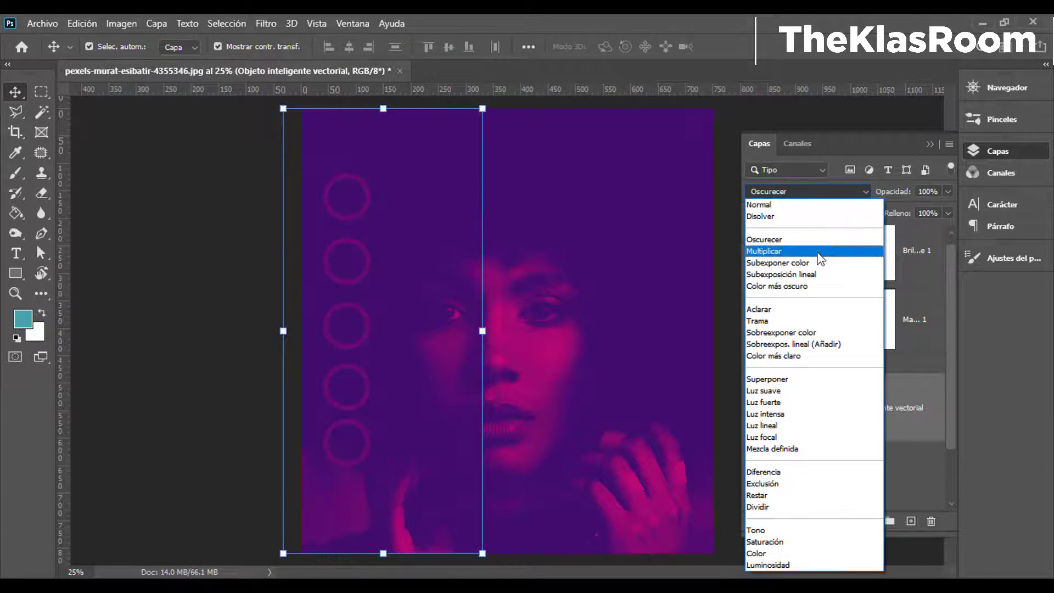
key("Down")
key("Down")
key("Down")
key("Down")
key("Down")
key("Up")
key("Up")
key("Up")
key("Down")
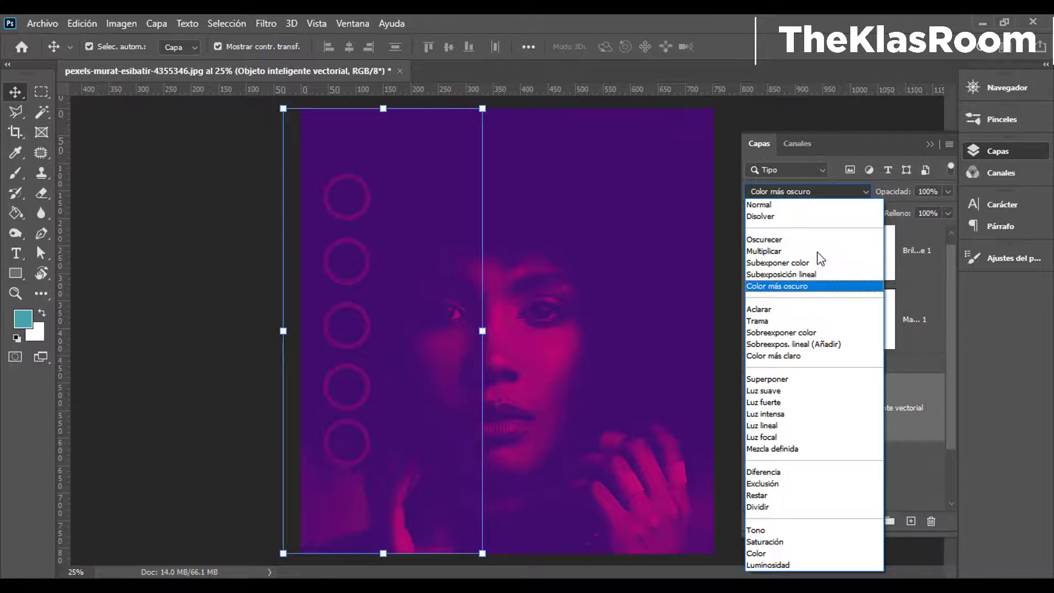
key("Escape")
left_click_drag(907, 208, 904, 208)
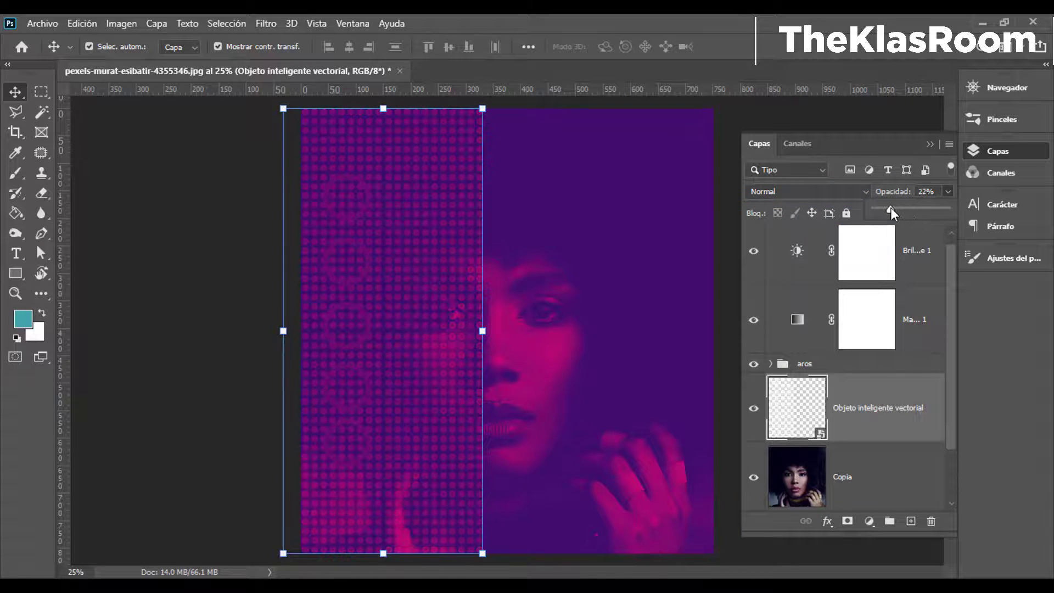
left_click_drag(411, 279, 352, 281)
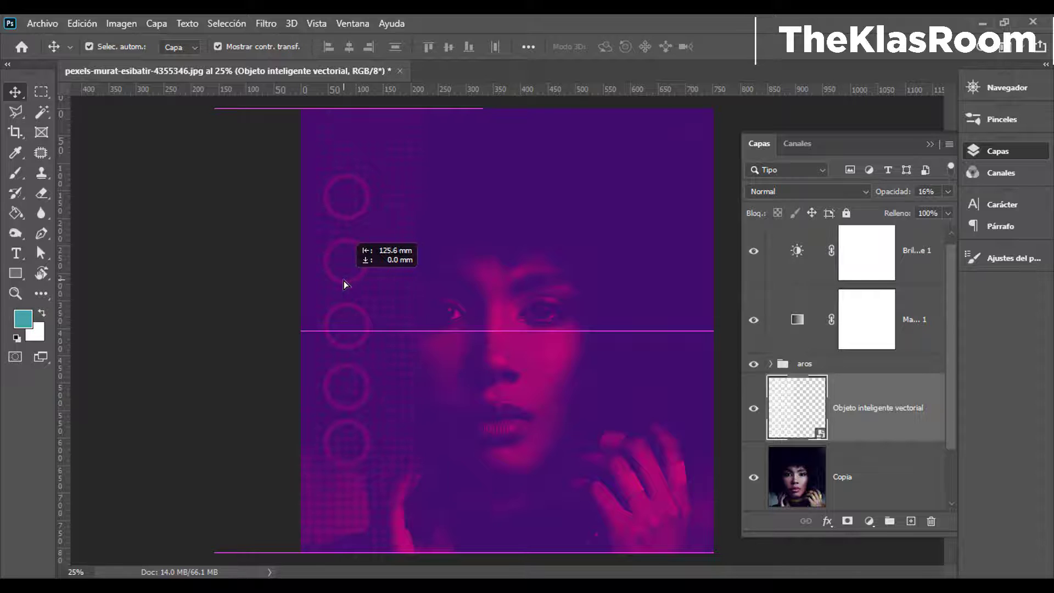
left_click(840, 223)
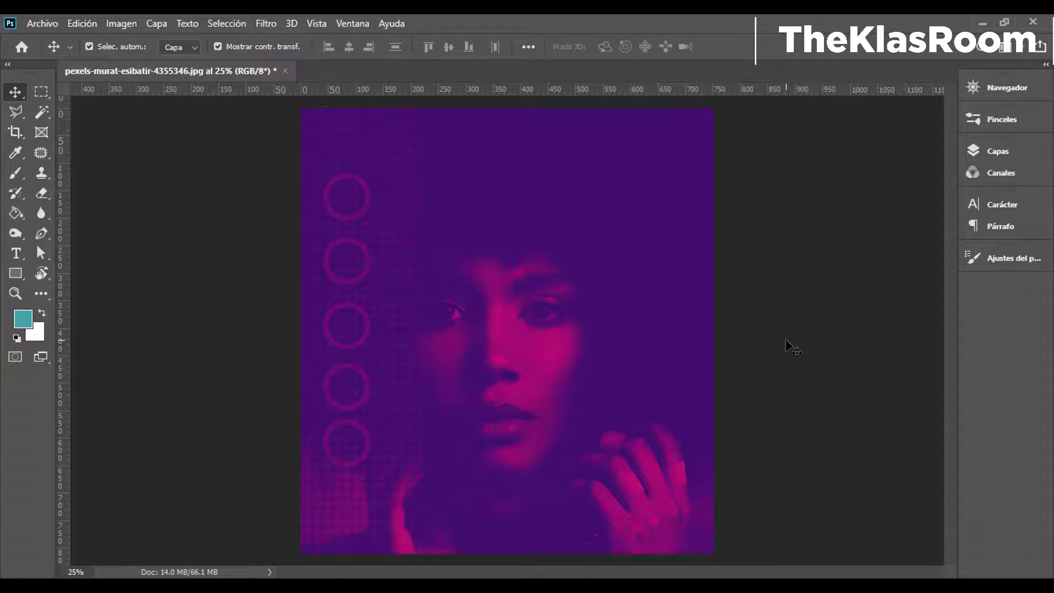
Add a TUTORIAL text line in capitals above the face
key("F12")
left_click(1032, 149)
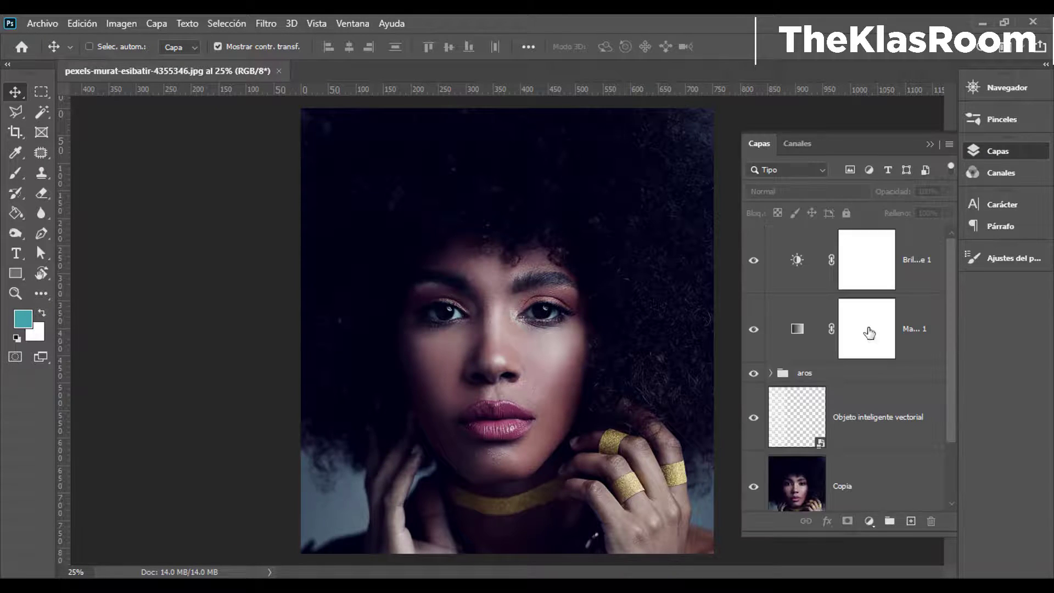
key("ctrl+z")
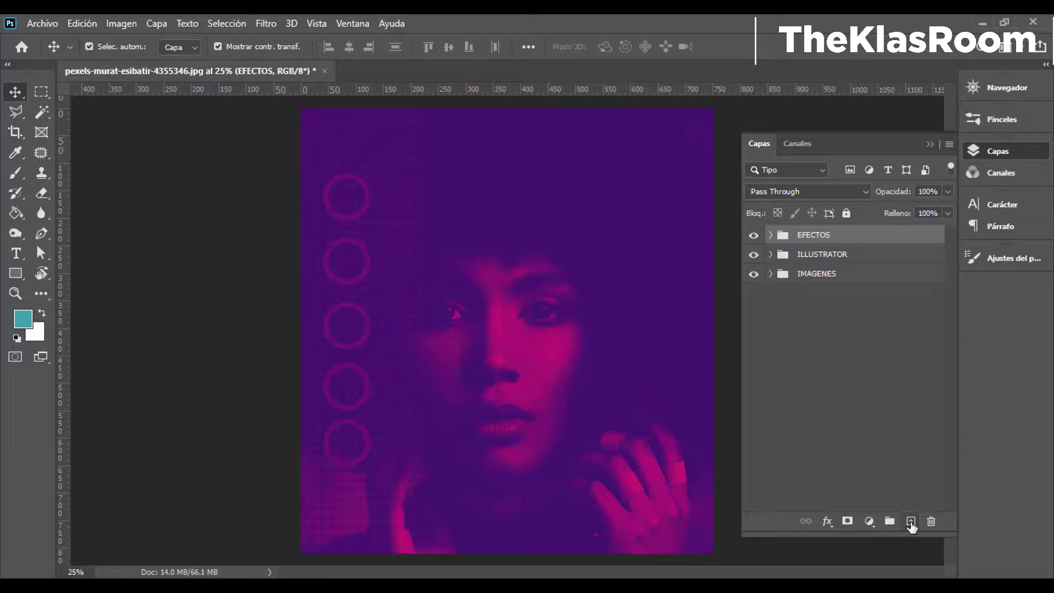
left_click(15, 253)
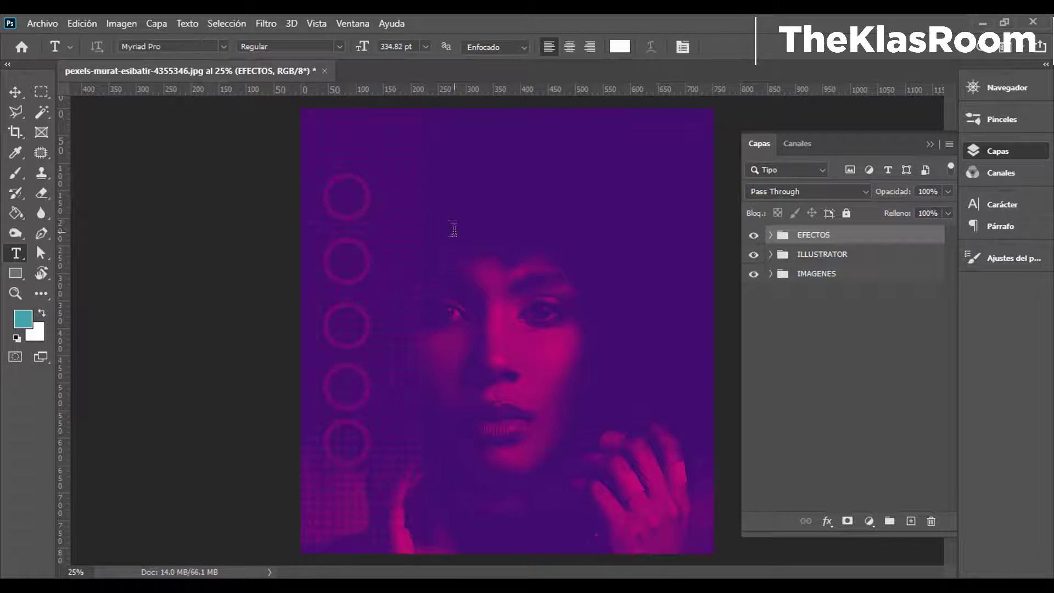
left_click(479, 251)
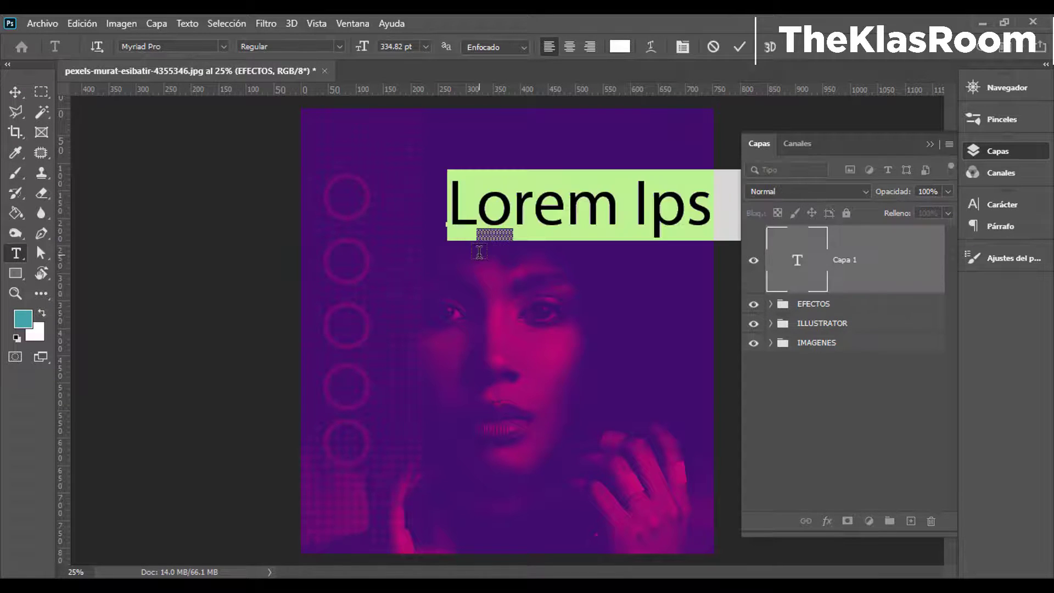
type("tutoriales")
key("BackSpace")
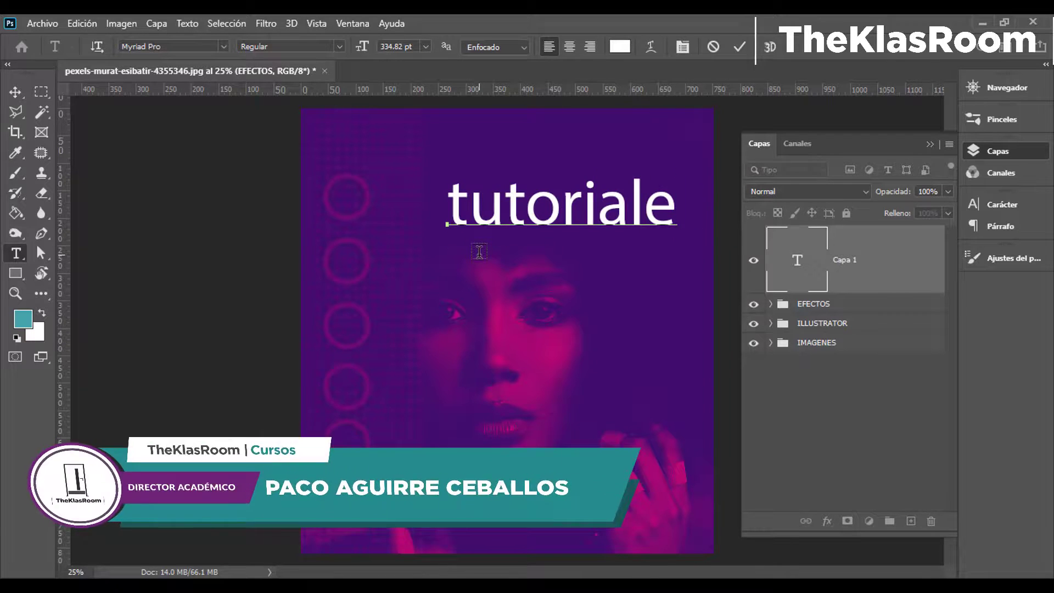
key("BackSpace")
key("BackSpace")
key("BackSpace")
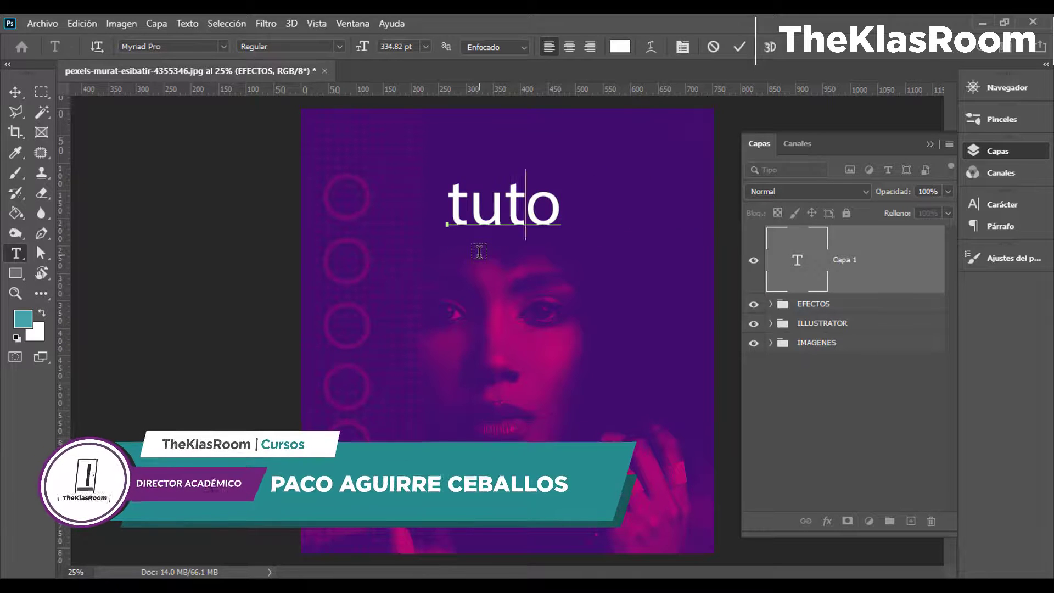
key("BackSpace")
key("BackSpace")
key("BackSpace")
type("TUTORIAL")
left_click(13, 93)
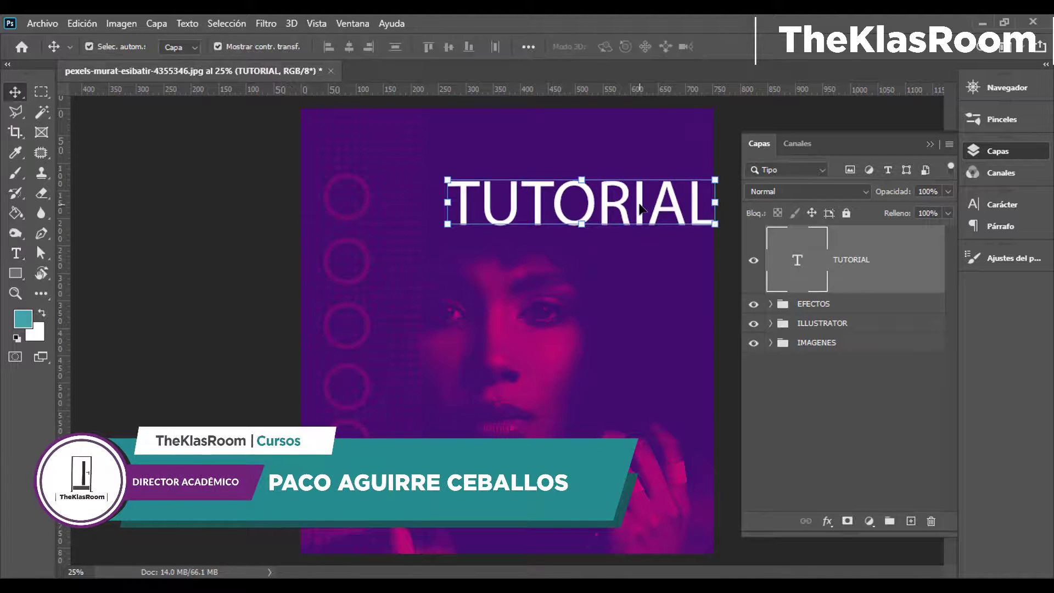
Set TUTORIAL in Libre Bodoni at 218 pt, centre it, and Alt-drag a copy below
left_click_drag(482, 249, 430, 267)
left_click(1002, 205)
left_click(847, 225)
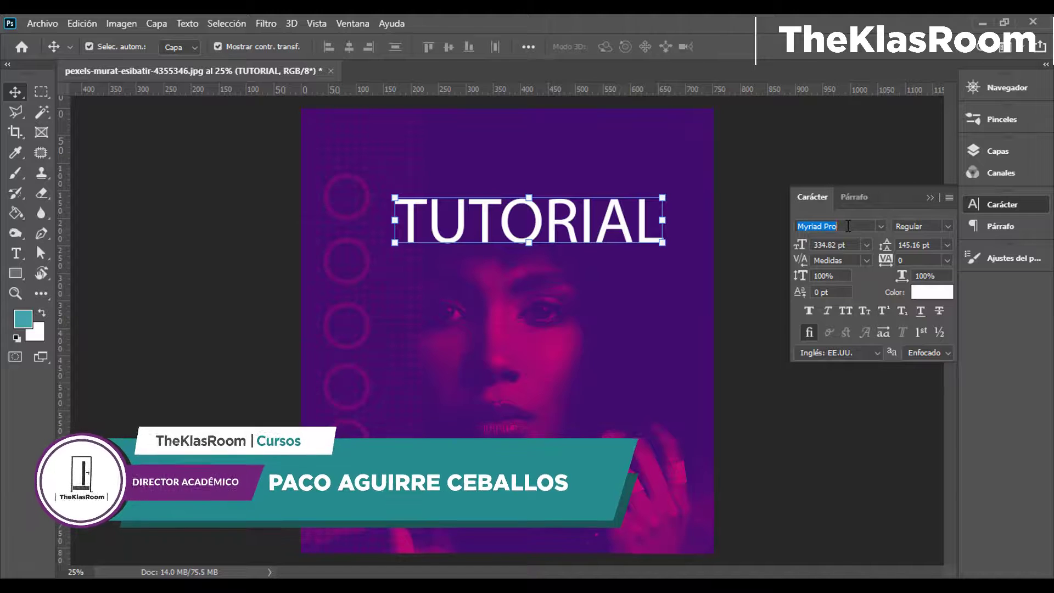
type("L")
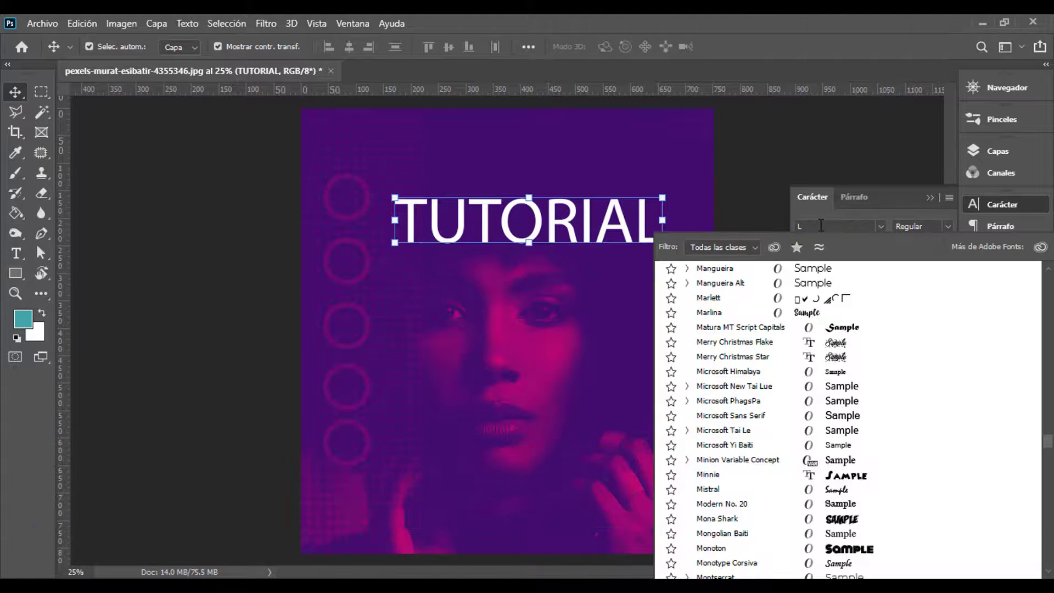
type("ibre Bodoni")
left_click(747, 275)
left_click_drag(685, 234, 623, 251)
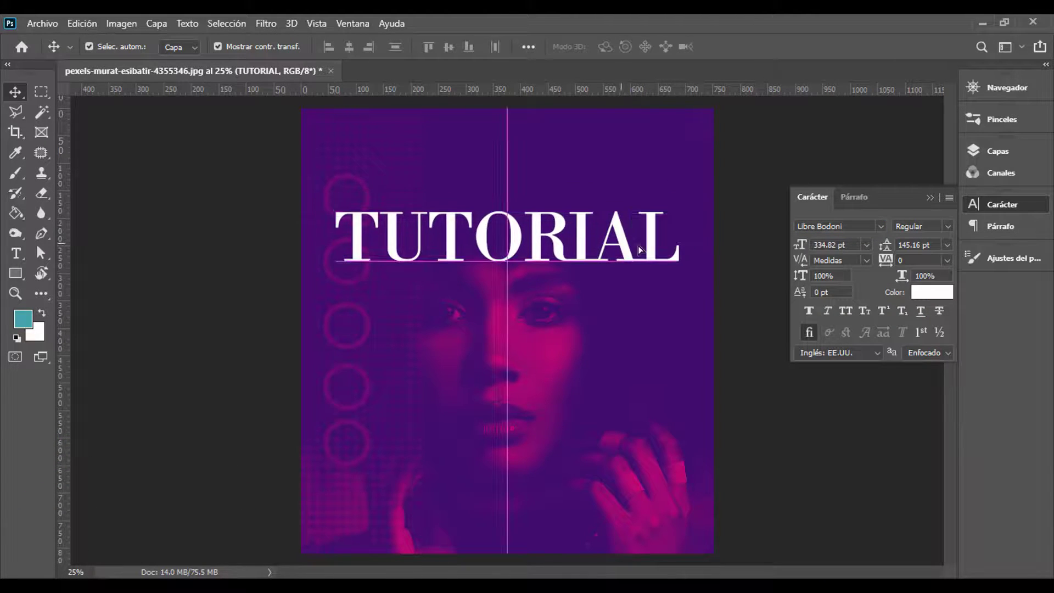
left_click(829, 245)
type("218")
key("Return")
mouse_move(464, 260)
left_mouse_down()
mouse_move(524, 243)
mouse_move(538, 294)
left_mouse_up()
Resize the lower TUTORIAL copy to 132 pt
double_click(538, 295)
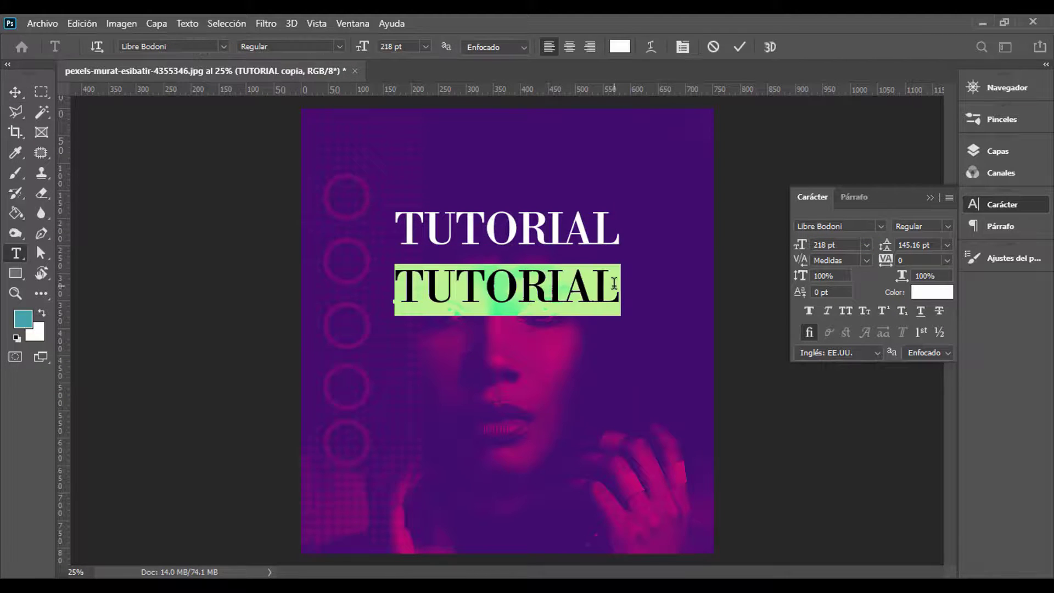
type("132")
key("Return")
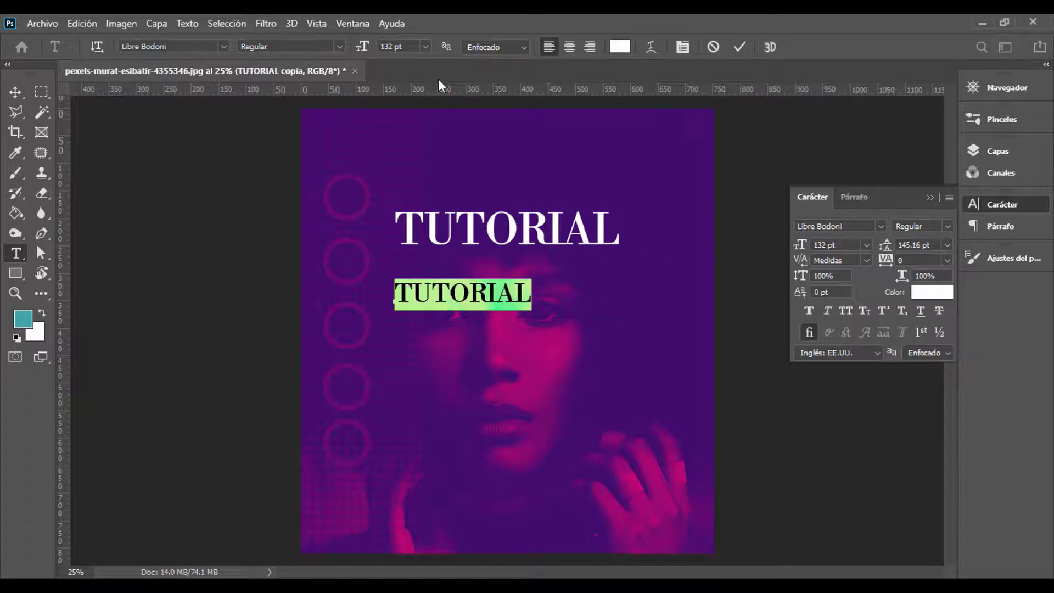
left_click(15, 91)
left_click(16, 253)
left_click_drag(533, 292, 380, 286)
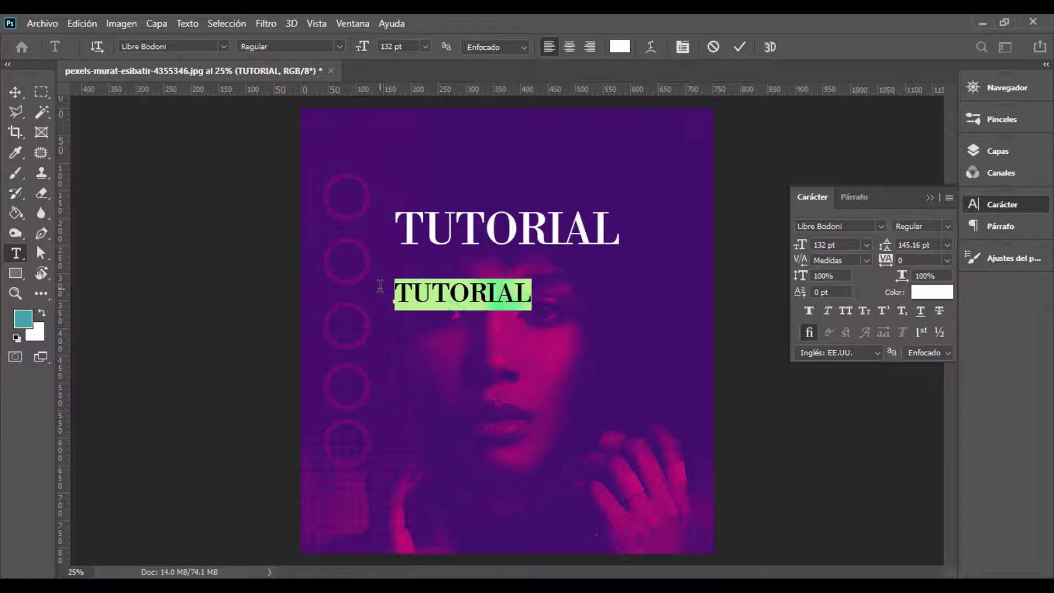
left_click(739, 47)
Retype the upper title as DUOTONO with 250 tracking and move TUTORIAL just beneath it
double_click(604, 228)
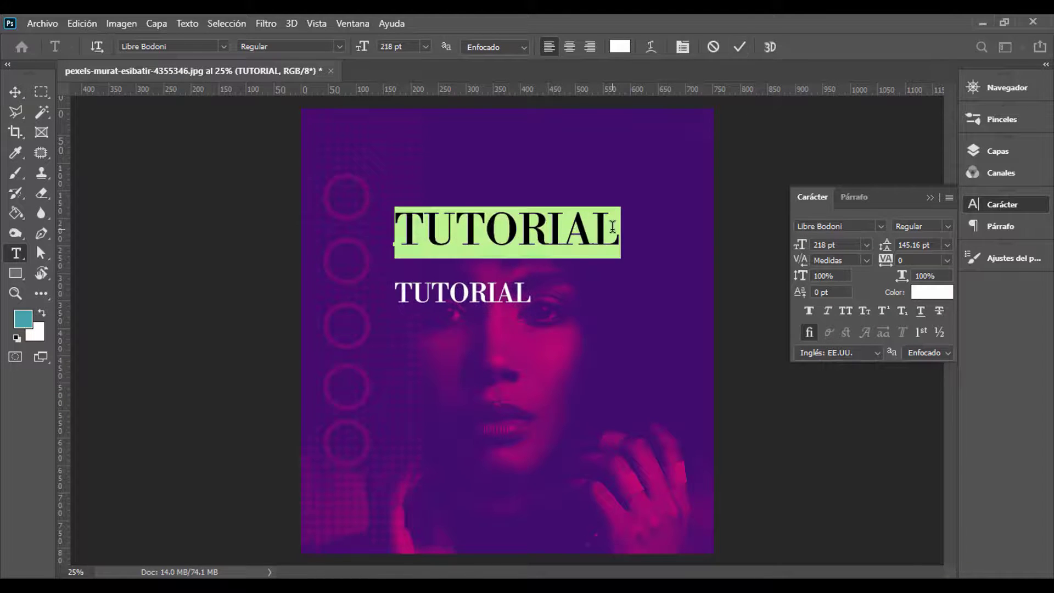
type("duotono")
key("Left")
key("Left")
key("ctrl+a")
type("DUOTONO")
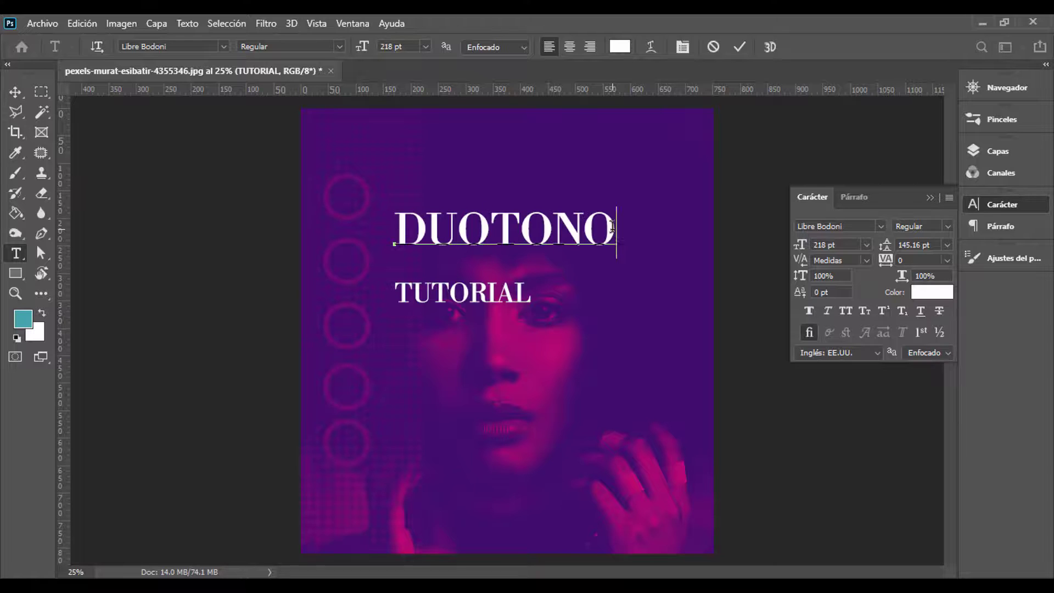
key("ctrl+Return")
type("250")
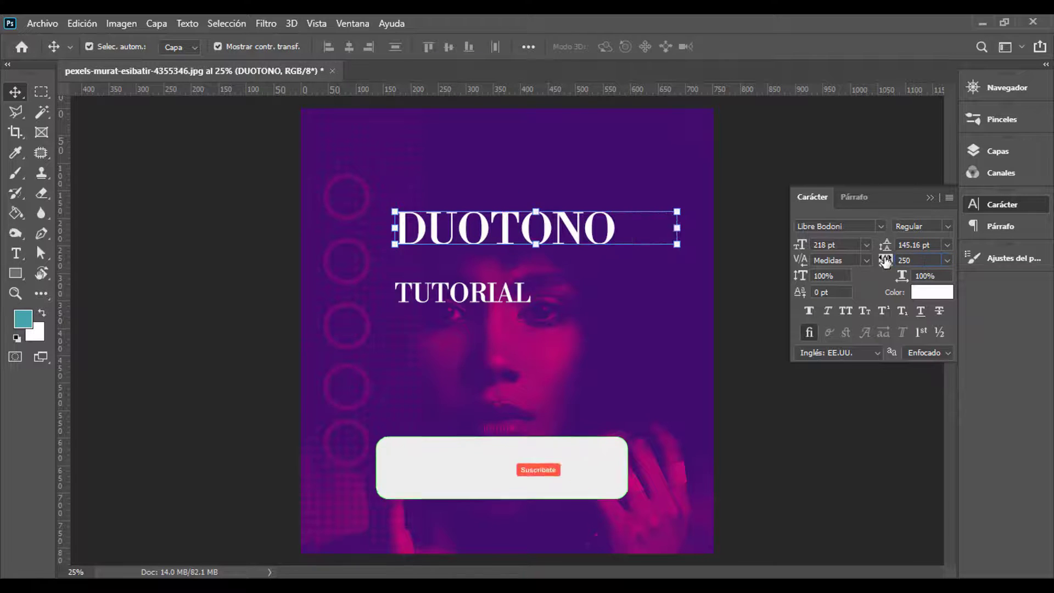
key("Return")
left_click_drag(493, 305, 537, 276)
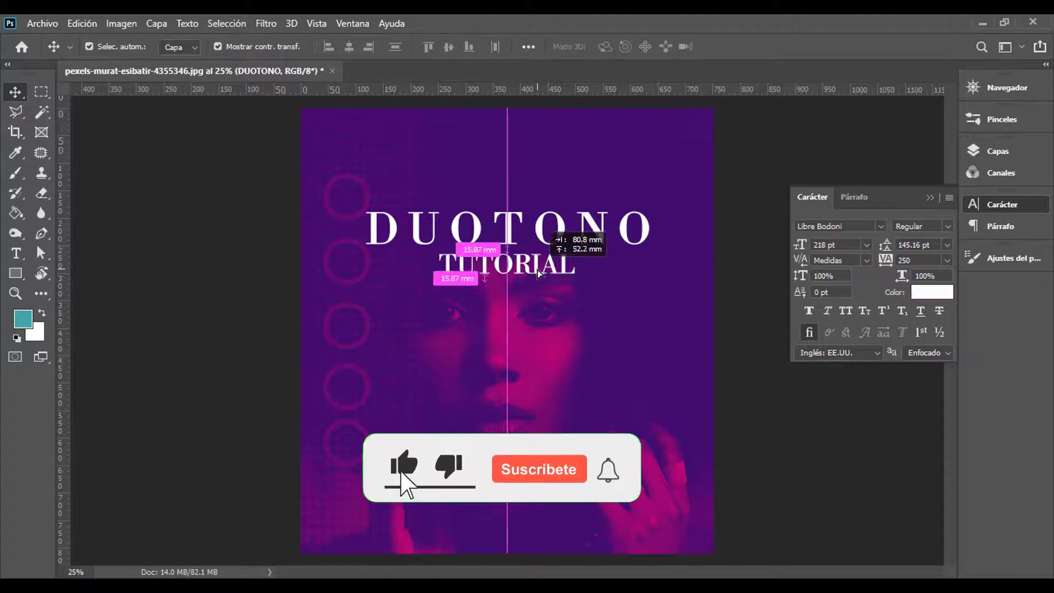
key("u")
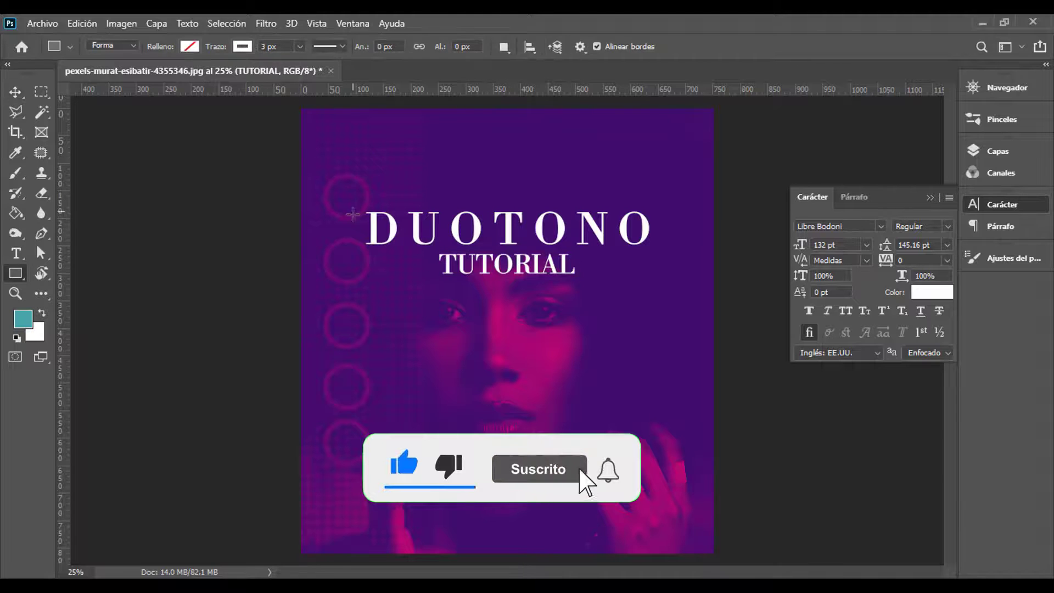
Draw a rectangle outline around TUTORIAL and move its layer below DUOTONO
left_click_drag(325, 250, 669, 282)
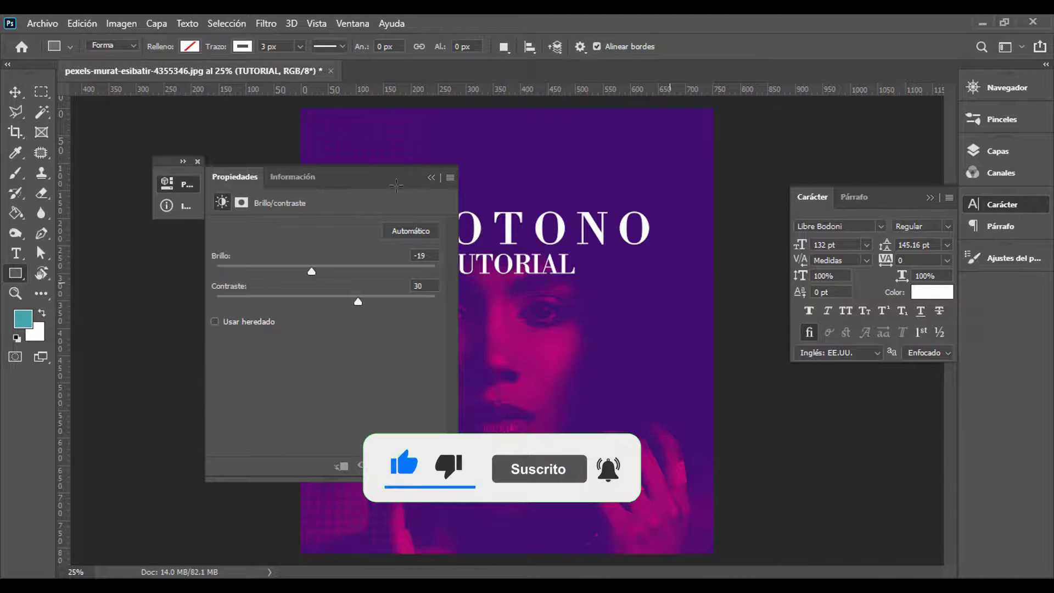
key("v")
left_click(156, 174)
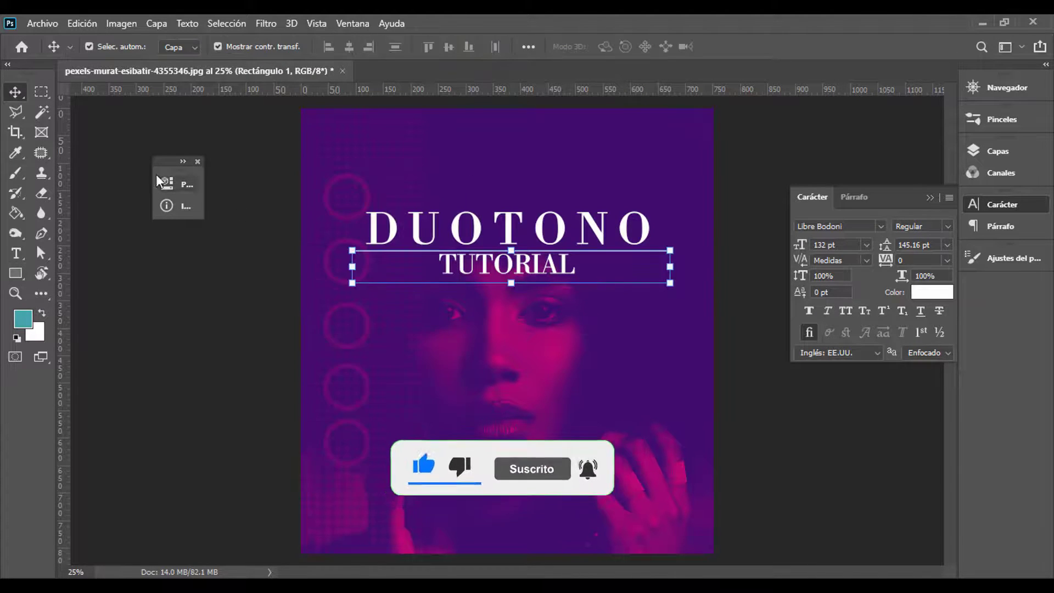
left_click(804, 393)
left_click(655, 285)
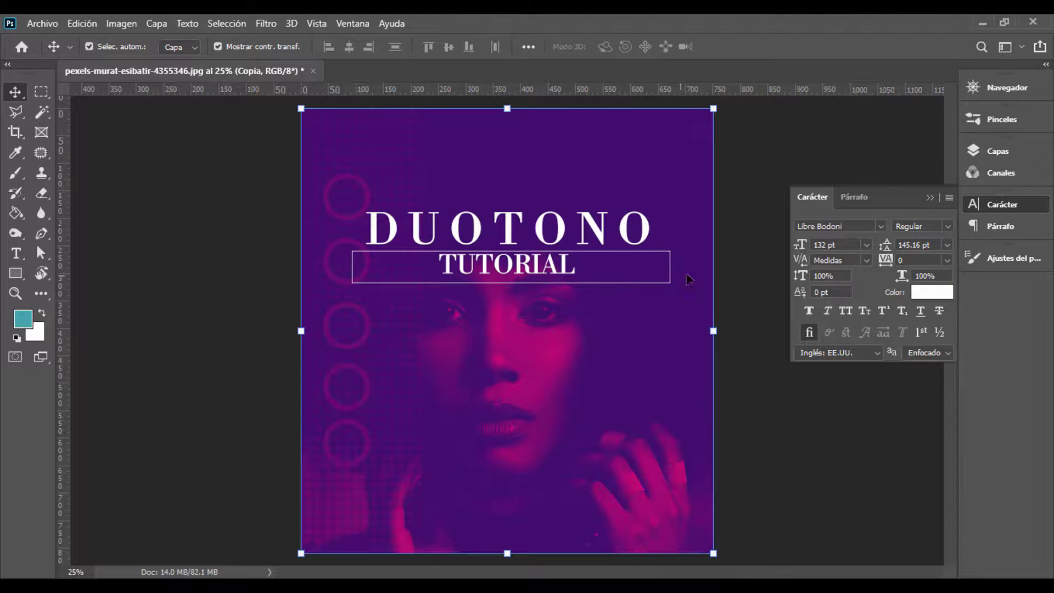
left_click(997, 151)
left_click_drag(801, 258, 787, 374)
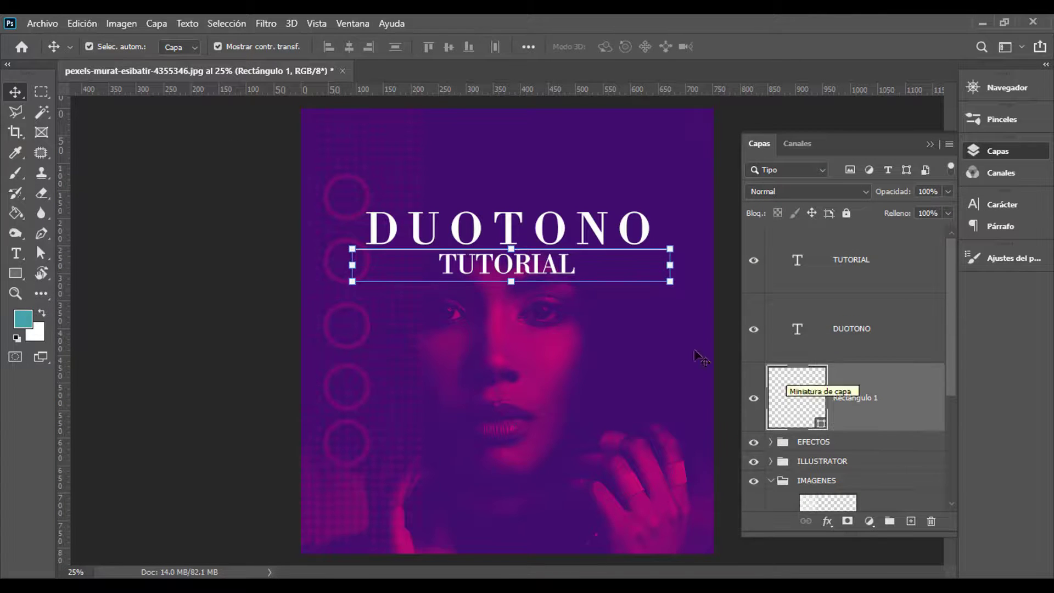
Stretch the rectangle slightly taller with Free Transform
key("ctrl+t")
left_click_drag(510, 282, 510, 283)
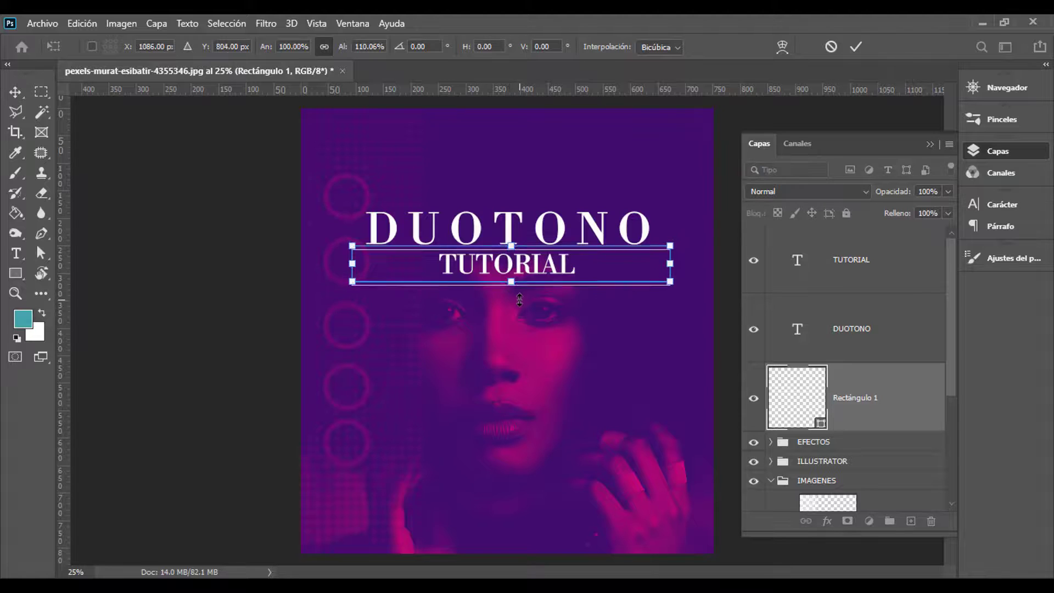
left_click(856, 46)
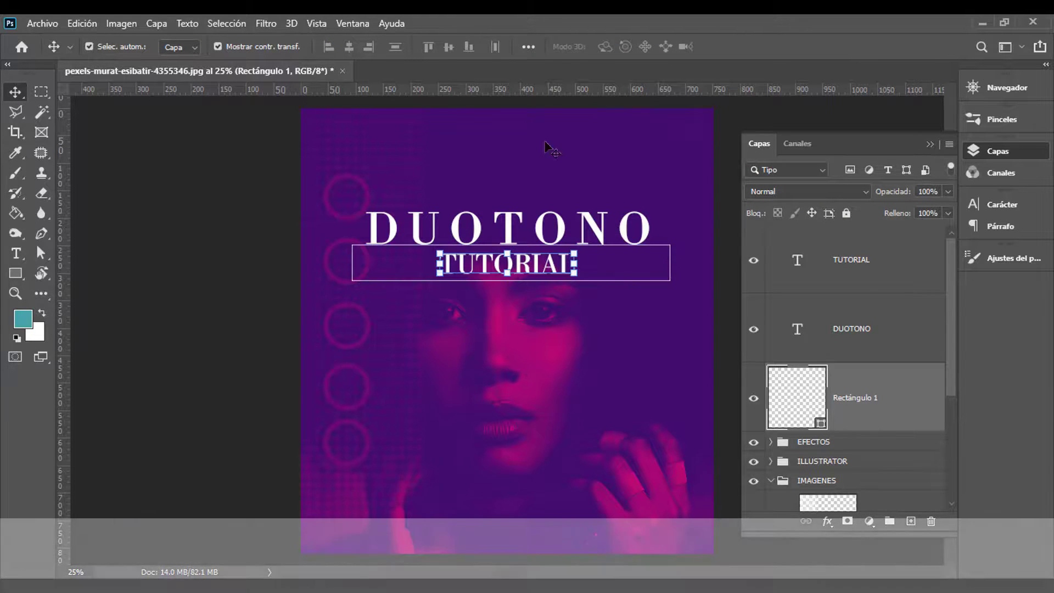
double_click(505, 263)
Type the theklasroom signature below the face and set it in Lovtony at 600 pt
left_click(488, 439)
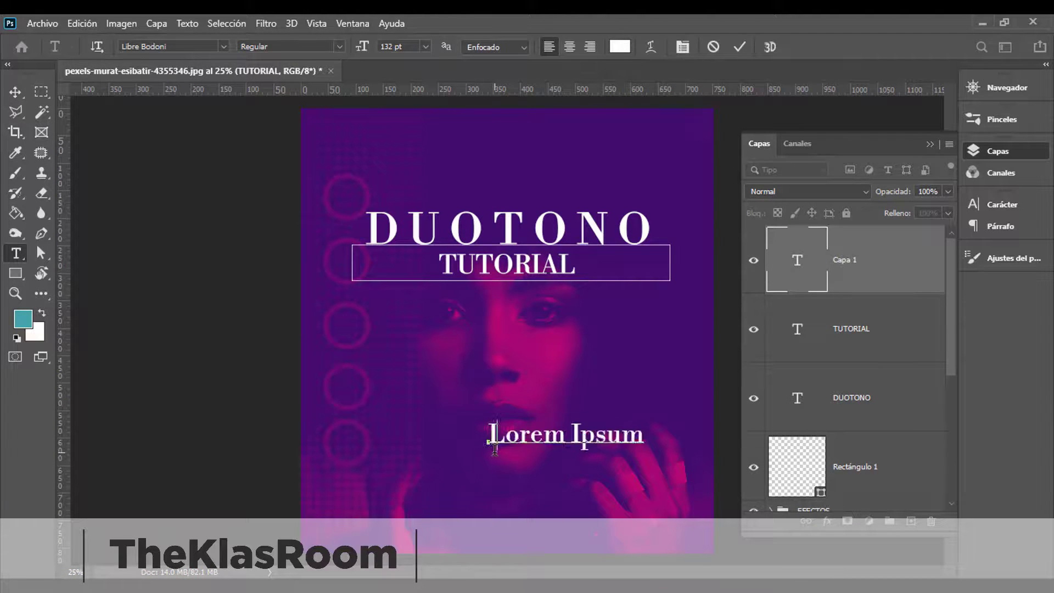
type("theklasroom")
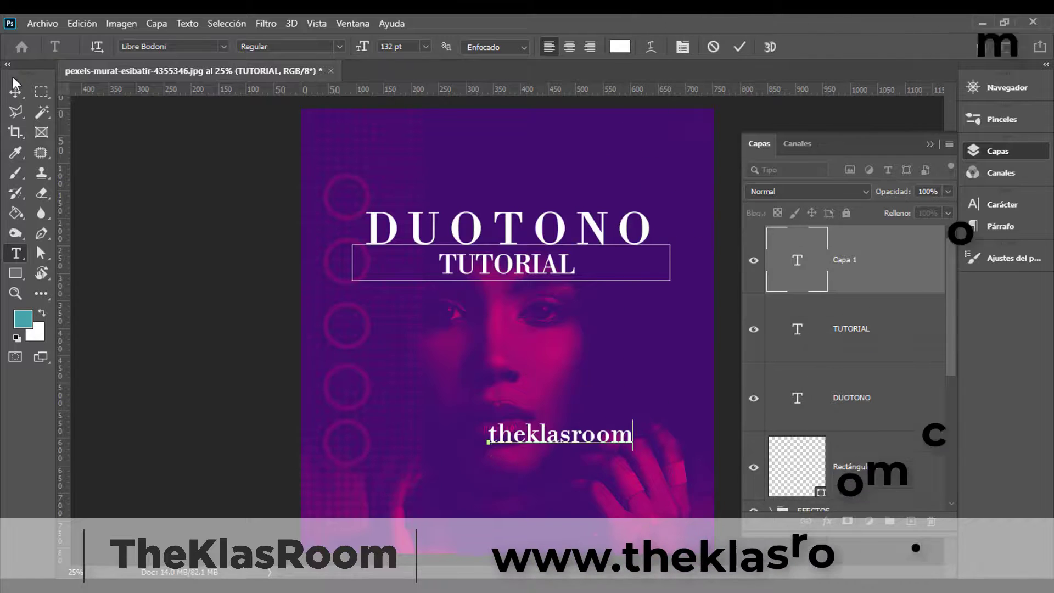
left_click(15, 91)
left_click(821, 191)
left_click(1001, 204)
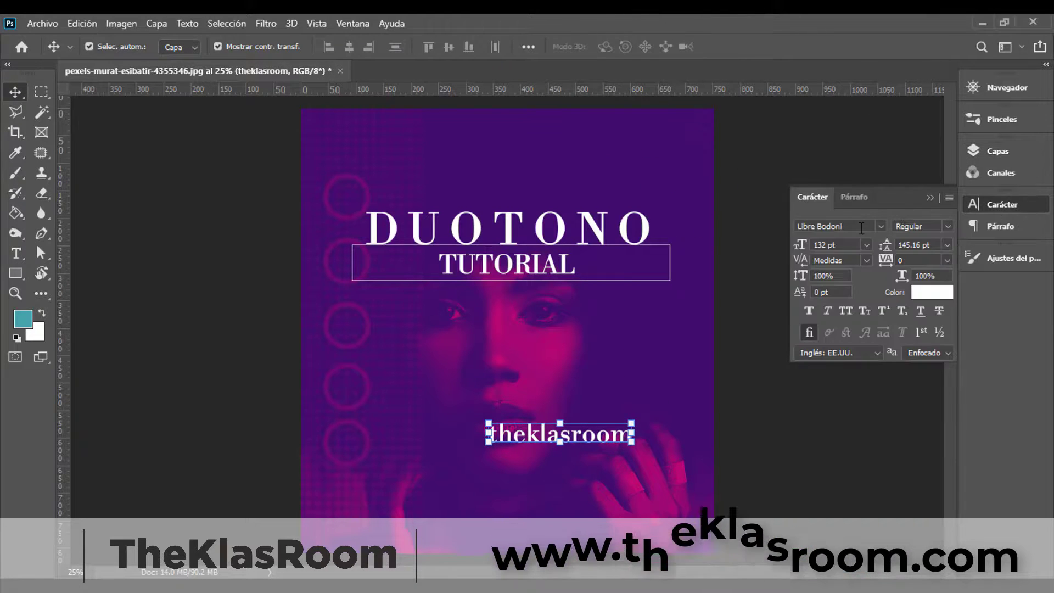
left_click(834, 226)
type("Lovtony")
left_click(724, 288)
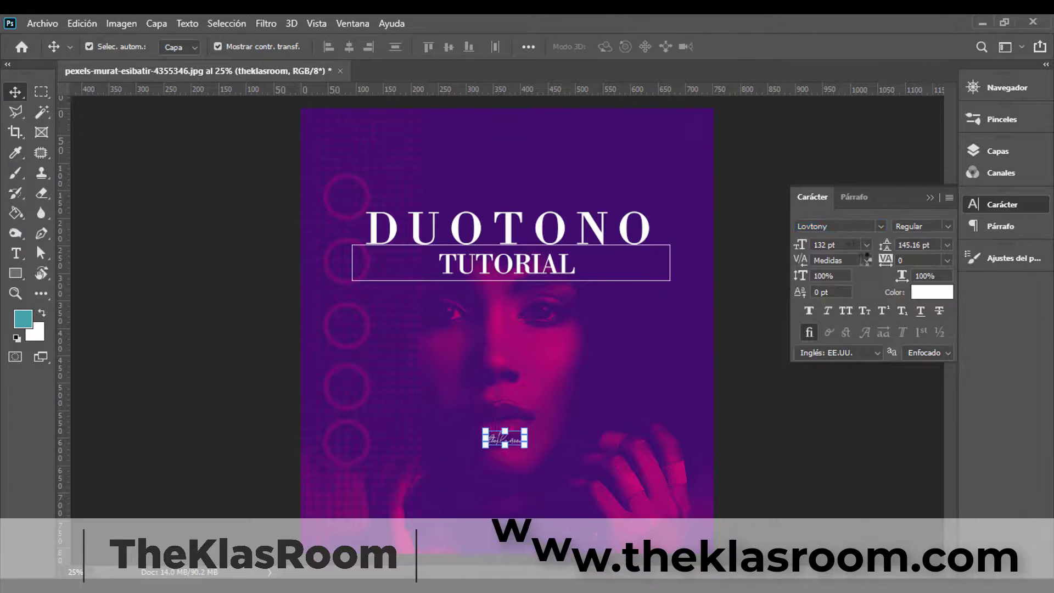
double_click(829, 245)
type("600")
key("Return")
Move the signature toward the bottom and tilt it about -9° with Free Transform
left_click_drag(552, 439, 489, 504)
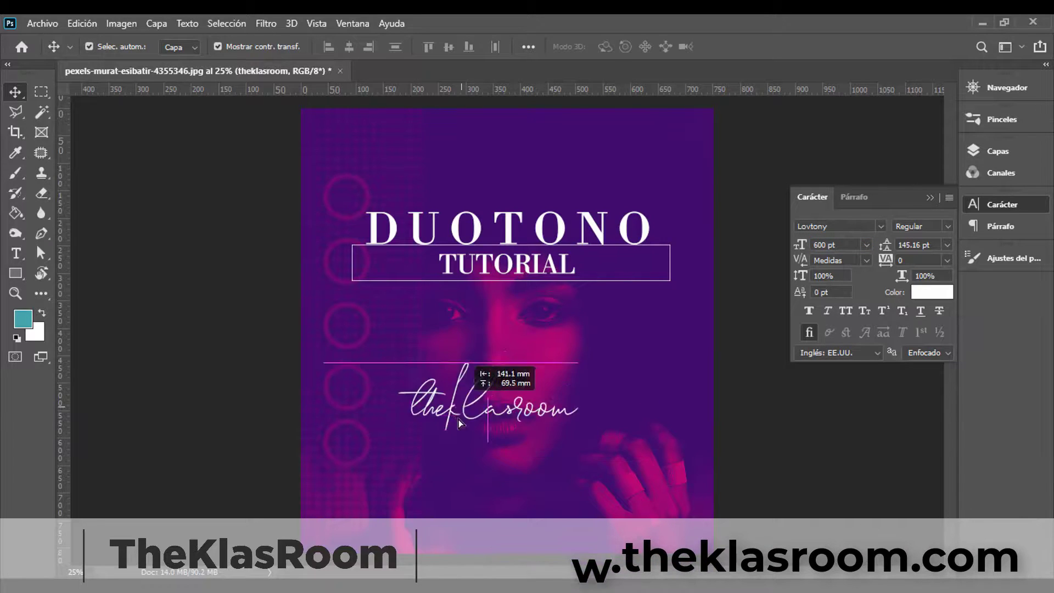
key("ctrl+t")
left_click_drag(589, 524, 596, 526)
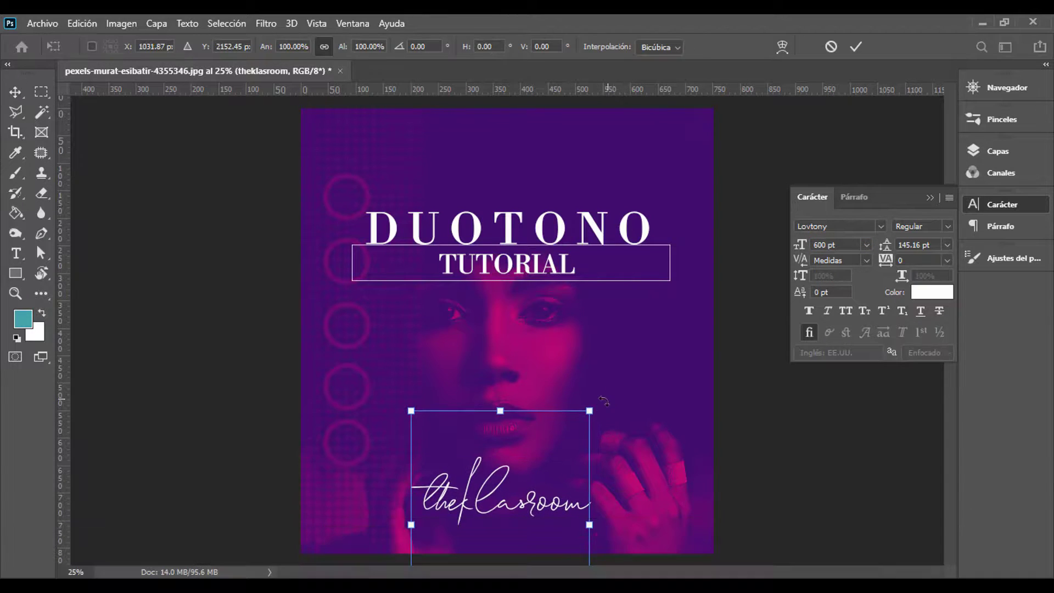
left_click_drag(596, 449, 590, 430)
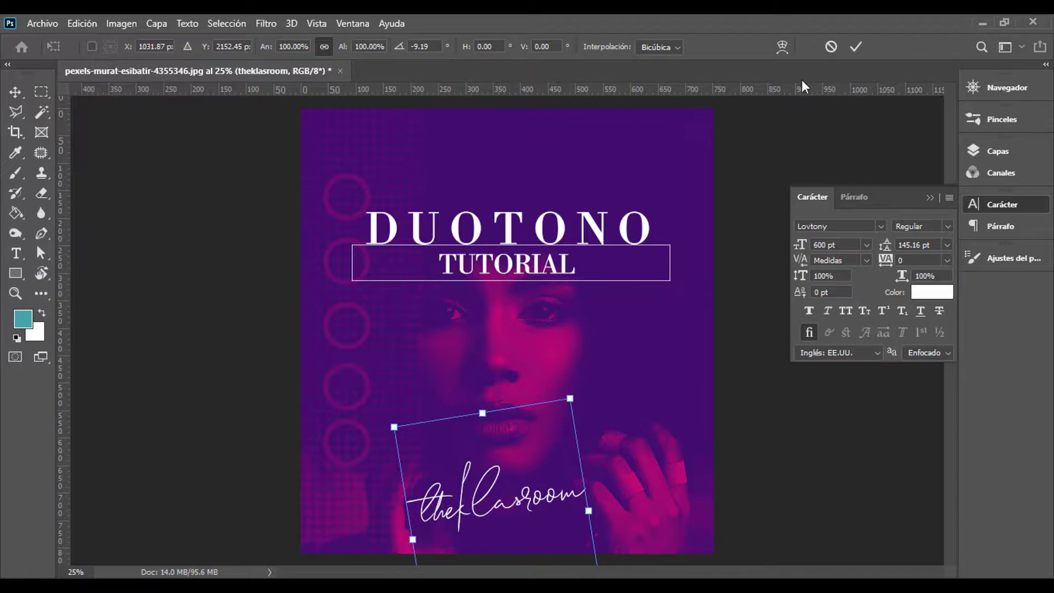
key("Return")
Nudge the DUOTONO title slightly upward
key("ctrl+plus")
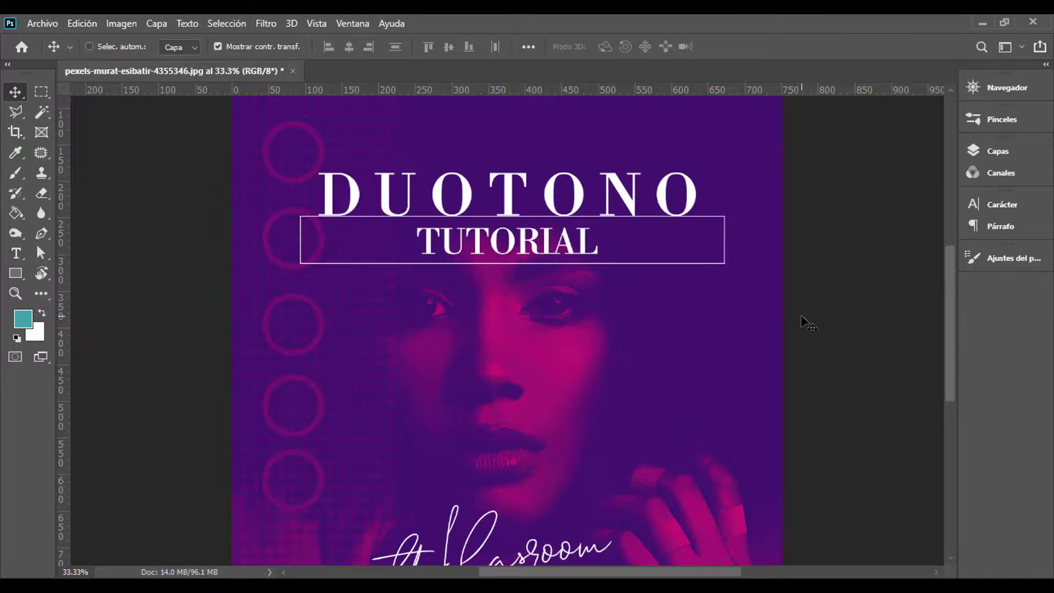
key("ctrl+plus")
key("ctrl+minus")
key("shift+Up")
key("shift+Up")
key("shift+Up")
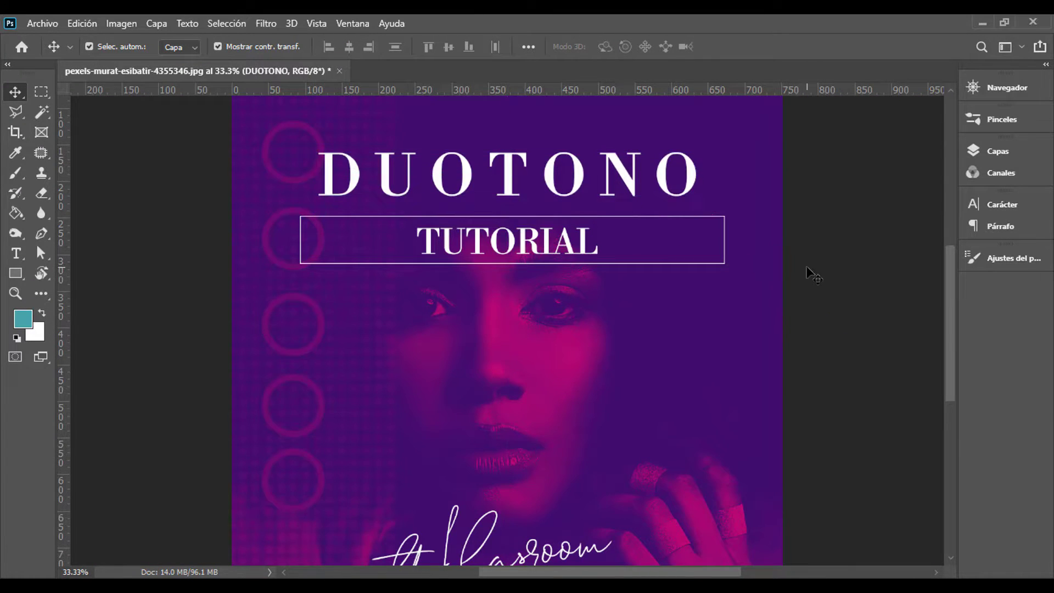
key("ctrl+minus")
Collapse IMAGENES, expand ILLUSTRATOR, and hide the gradient map layer
left_click(998, 153)
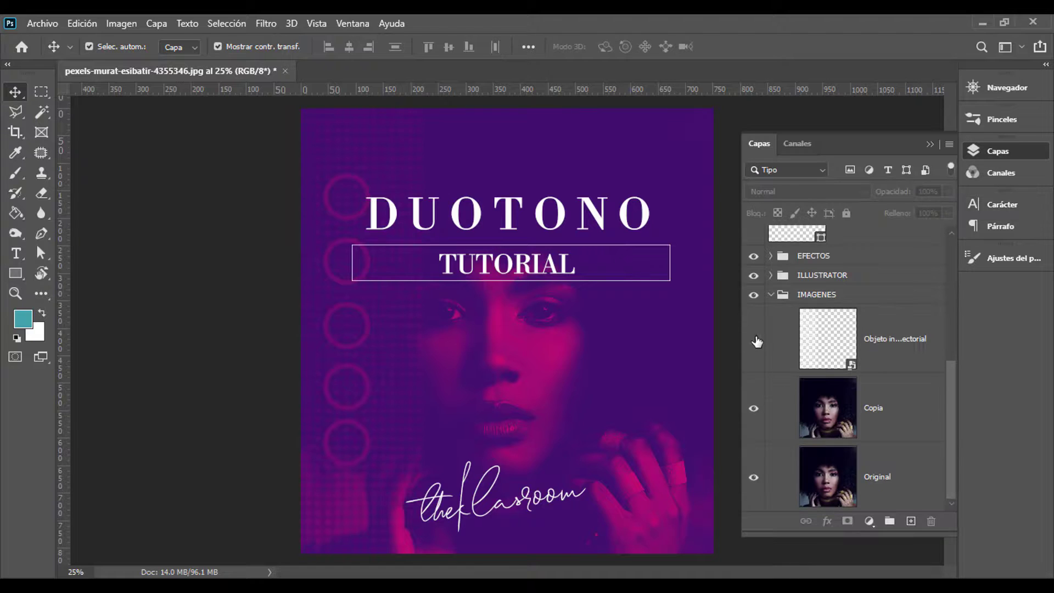
scroll(755, 342, "up", 5)
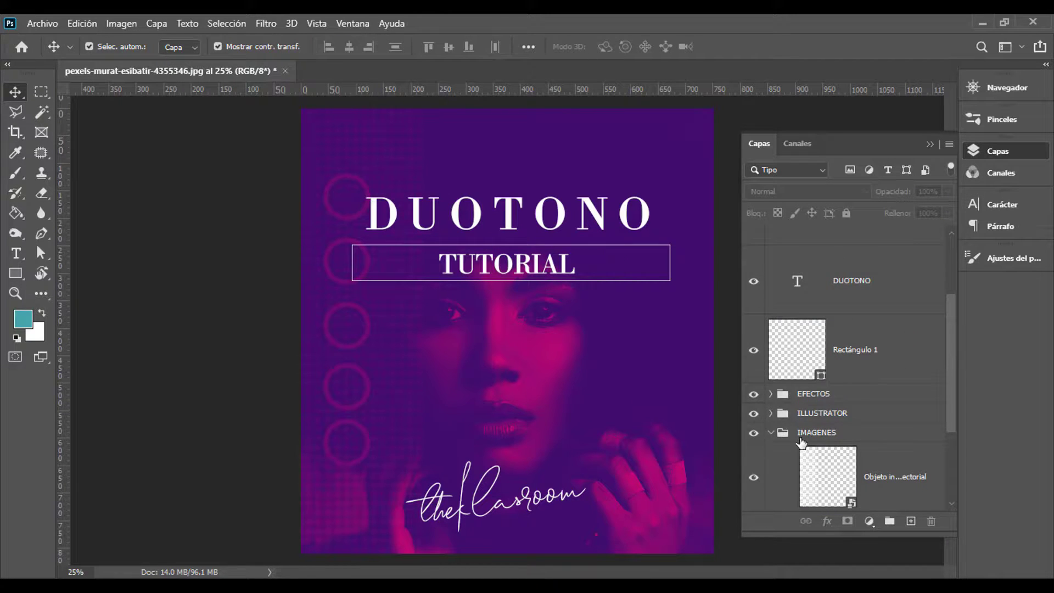
scroll(795, 441, "down", 3)
left_click(771, 296)
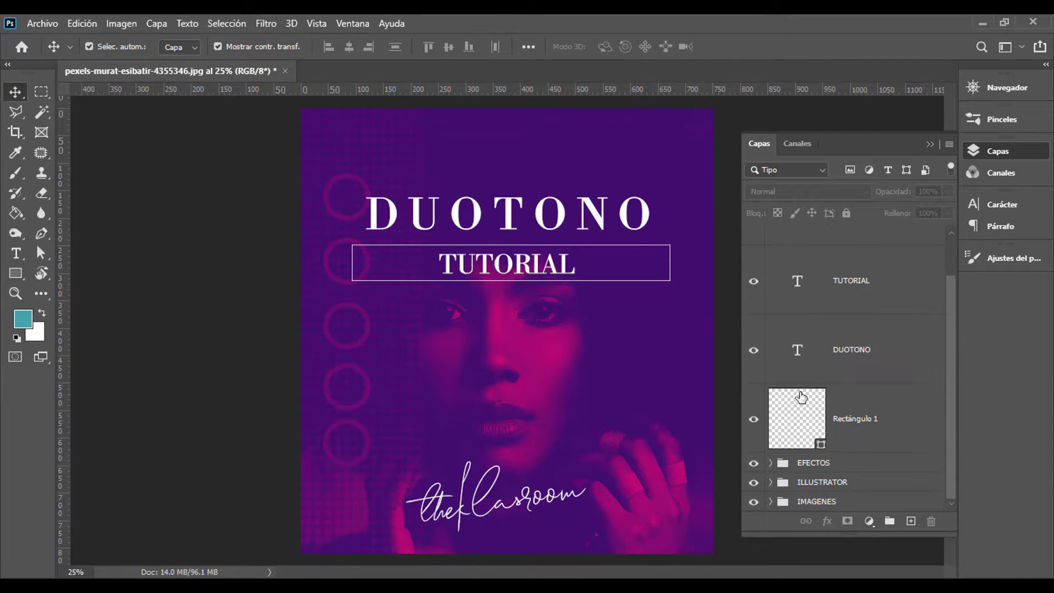
left_click(770, 482)
scroll(834, 414, "down", 2)
left_click(756, 306)
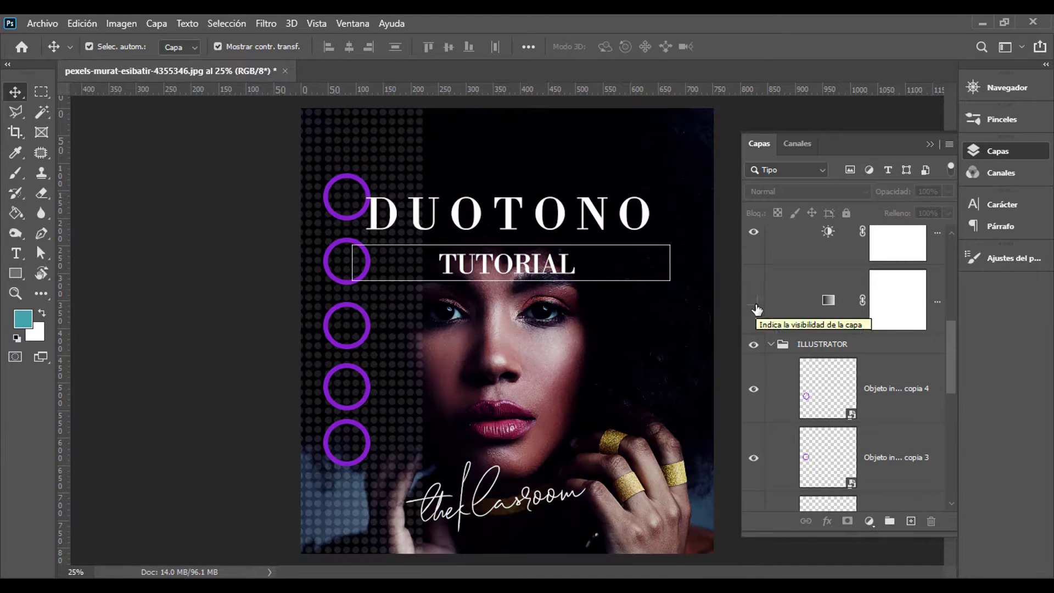
left_click(929, 146)
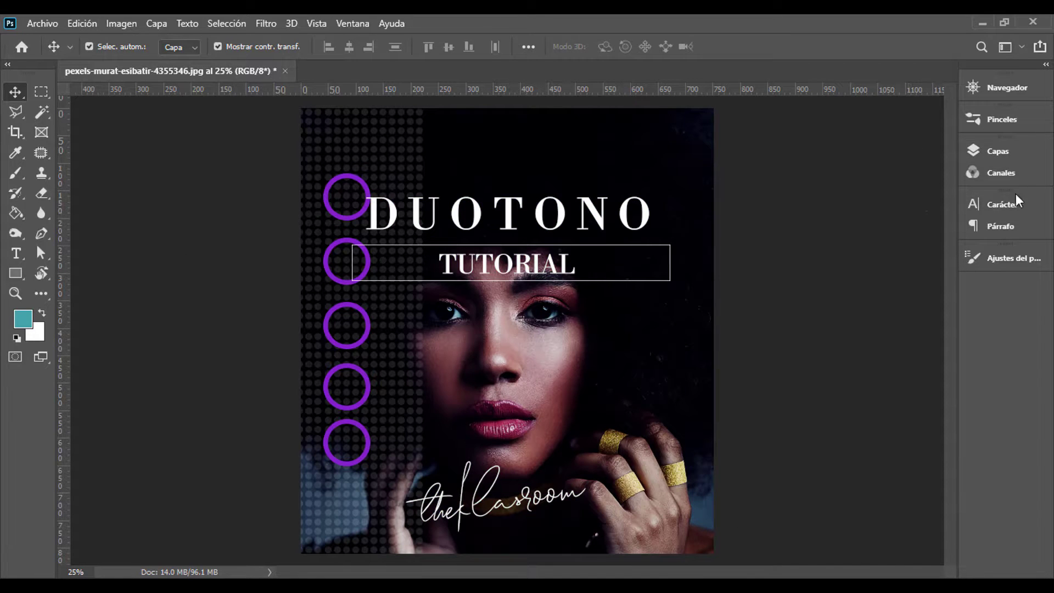